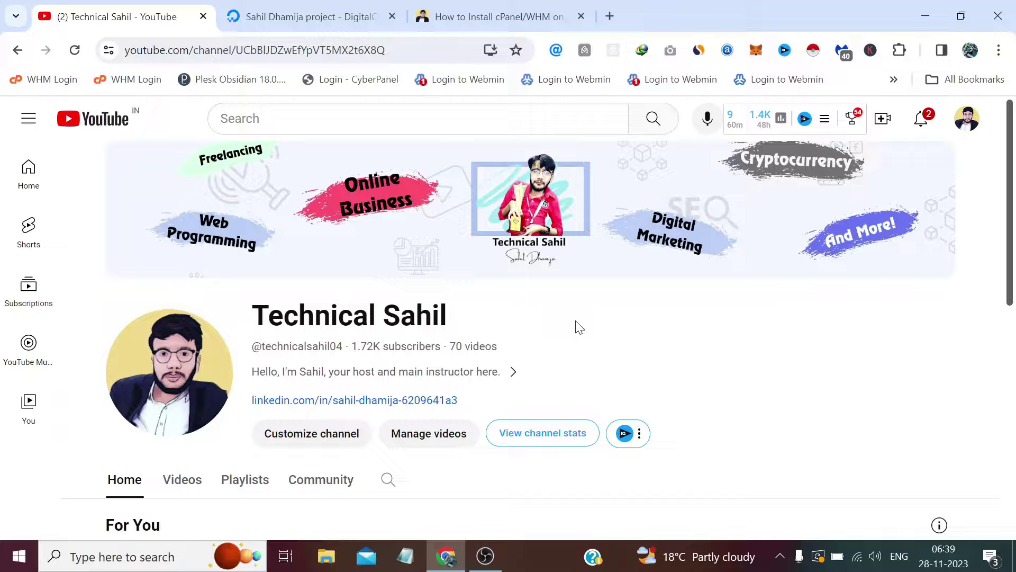
# Switch to the DigitalOcean project dashboard tab in Chrome
pyautogui.click(330, 12)
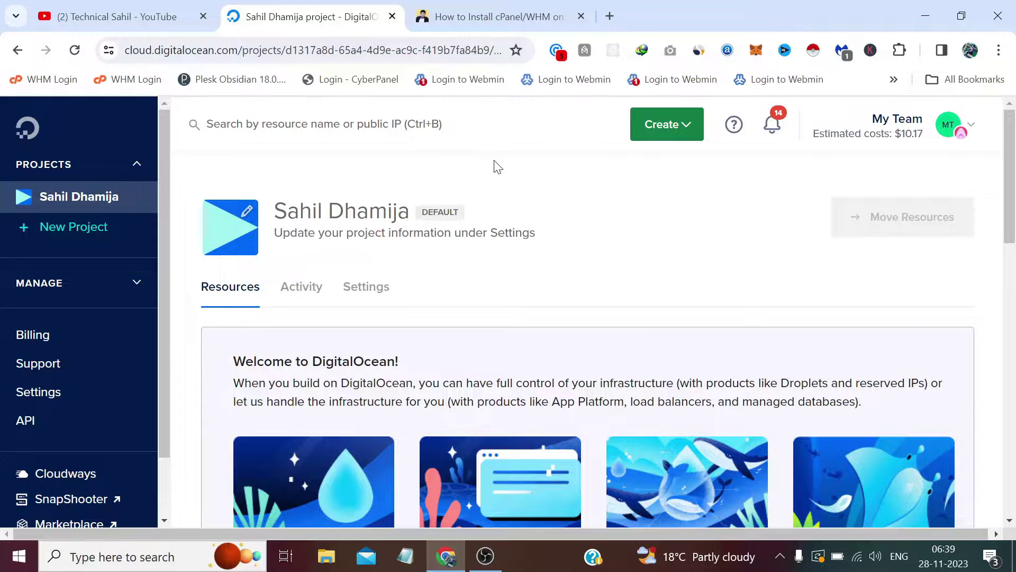
# Glance at the cPanel article, then start a new Droplet from DigitalOcean's Create menu
pyautogui.click(476, 7)
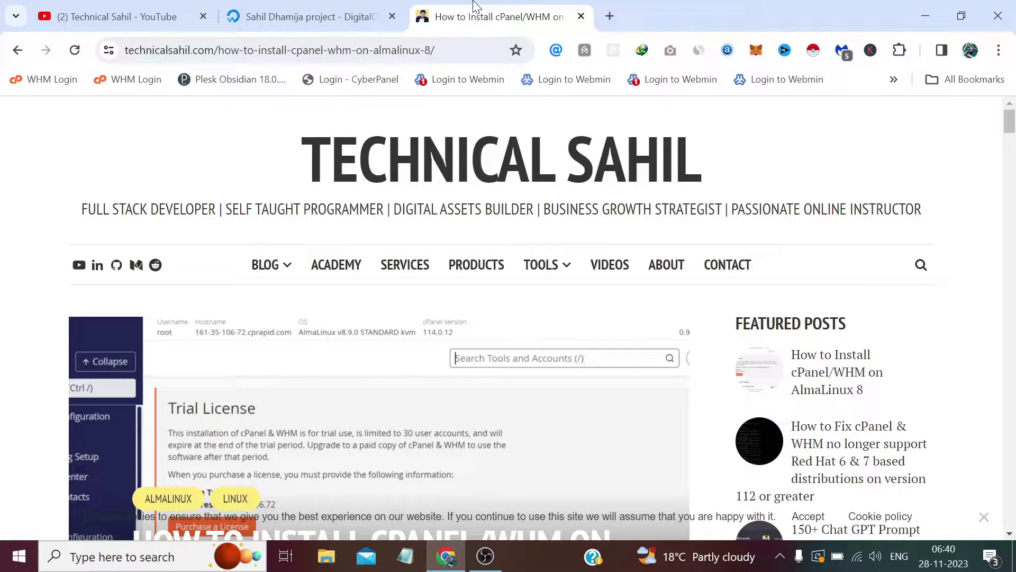
pyautogui.click(371, 11)
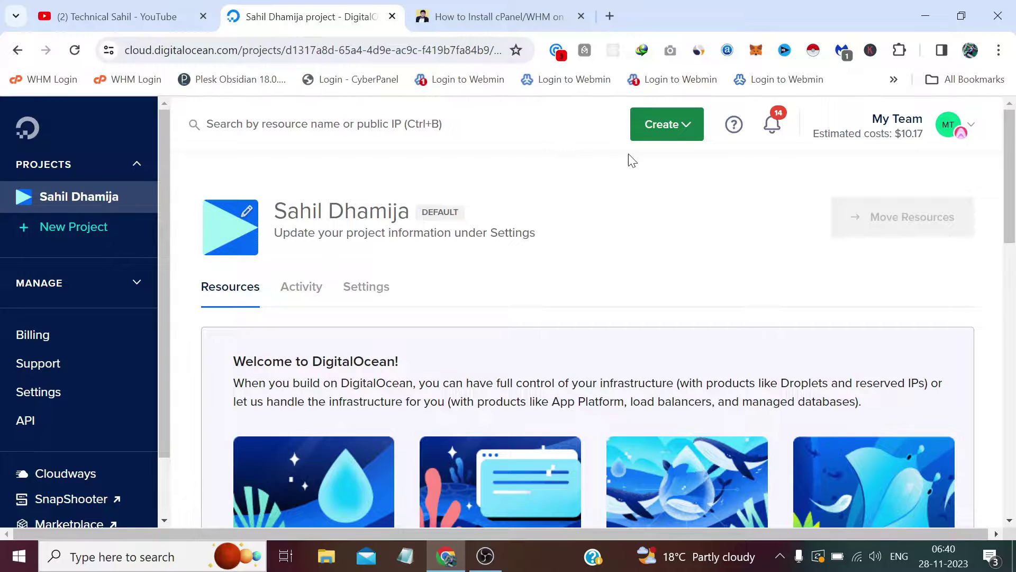
pyautogui.scroll(-5, 627, 153)
pyautogui.click(667, 124)
pyautogui.click(671, 177)
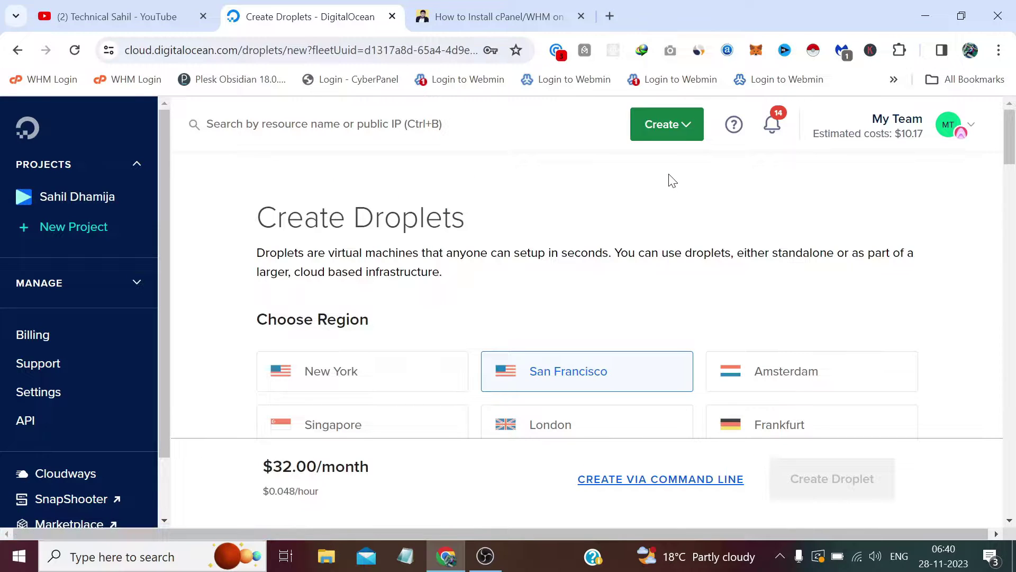
# Set the Droplet region to New York, datacenter NYC1
pyautogui.scroll(-3, 576, 217)
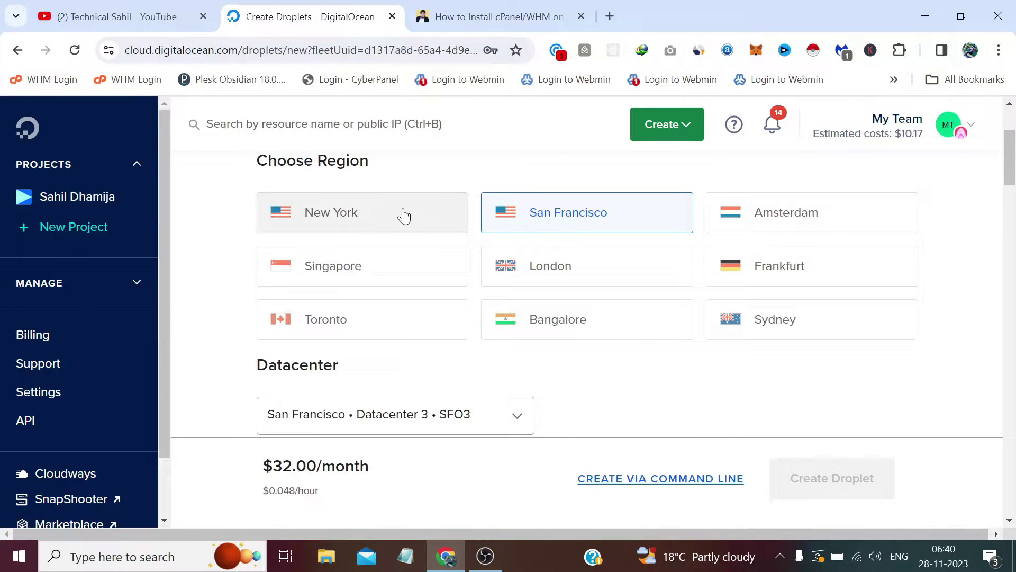
pyautogui.click(403, 214)
pyautogui.scroll(-3, 442, 286)
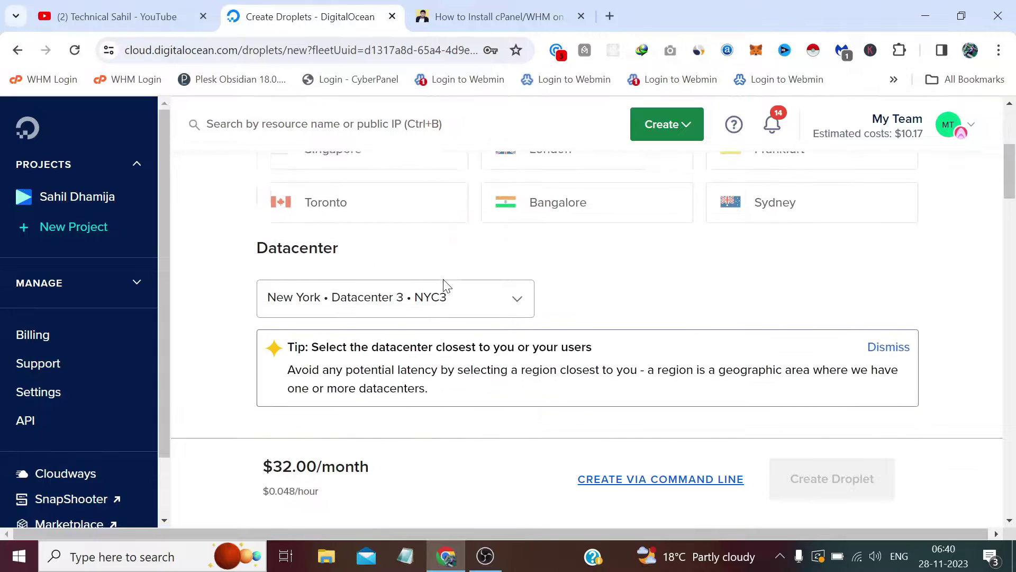
pyautogui.click(437, 259)
pyautogui.click(433, 294)
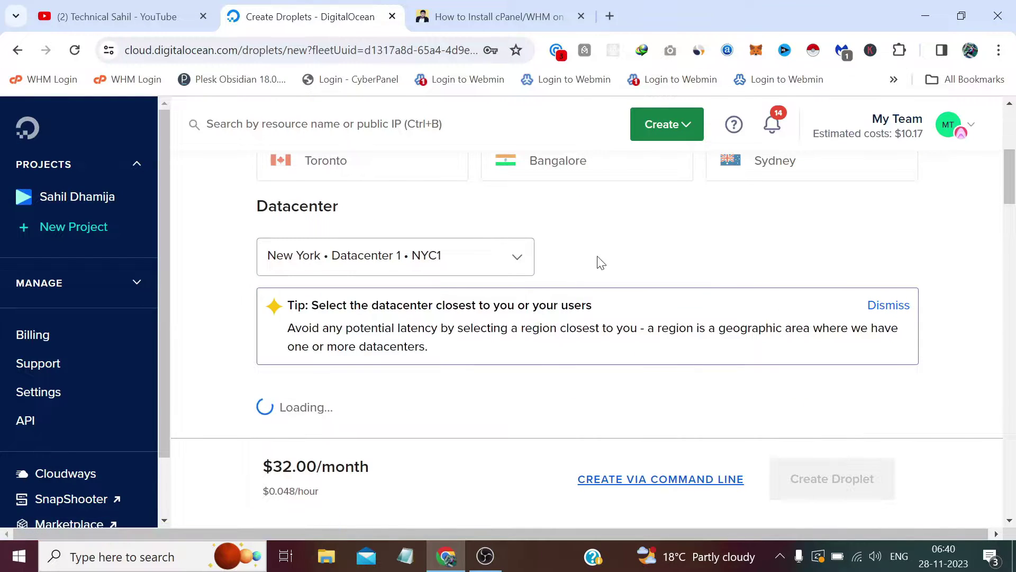
# Choose the AlmaLinux image, version AlmaLinux 8
pyautogui.scroll(-3, 604, 262)
pyautogui.scroll(-5, 603, 262)
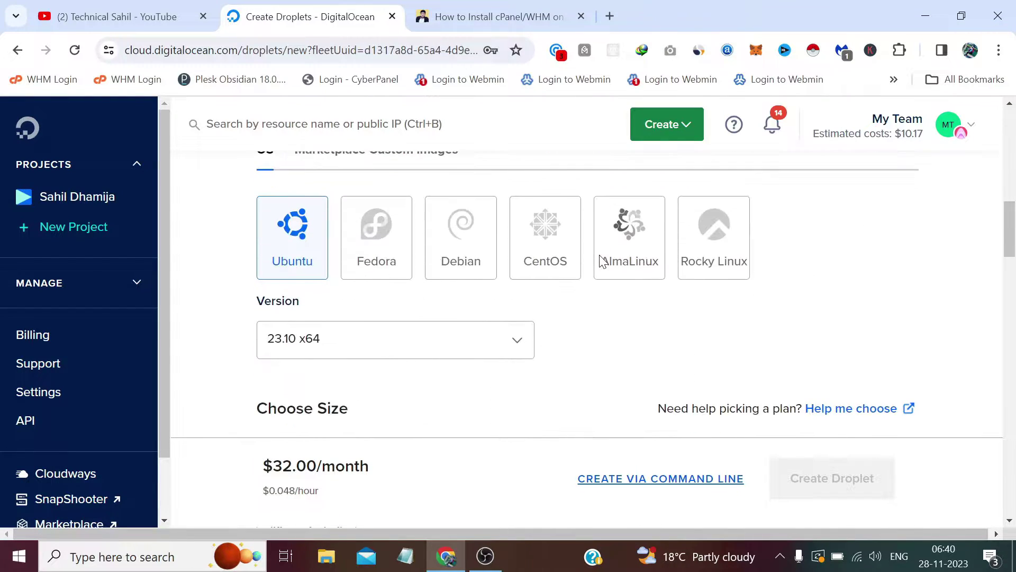
pyautogui.click(631, 231)
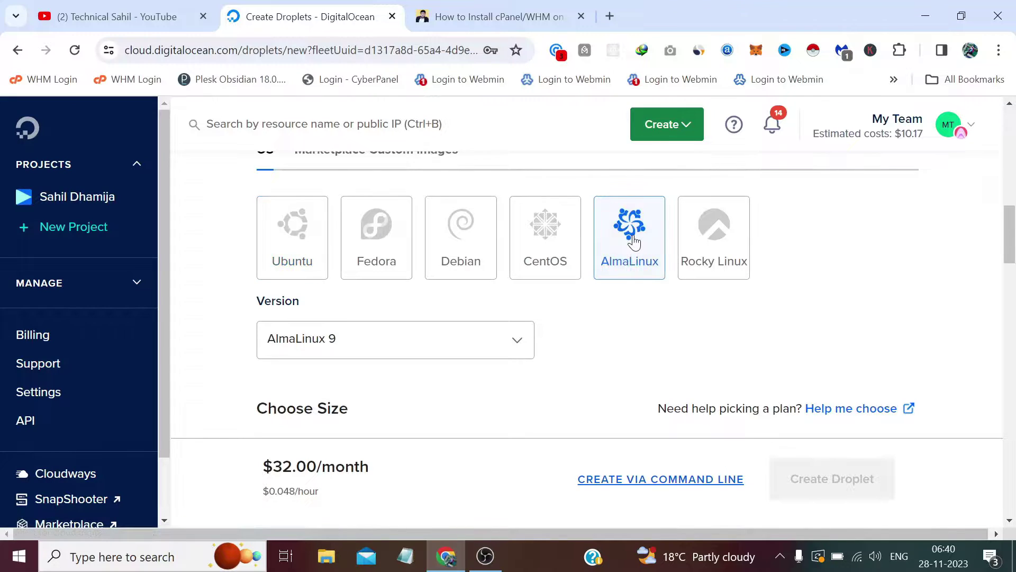
pyautogui.scroll(-2, 576, 282)
pyautogui.click(510, 264)
pyautogui.click(447, 343)
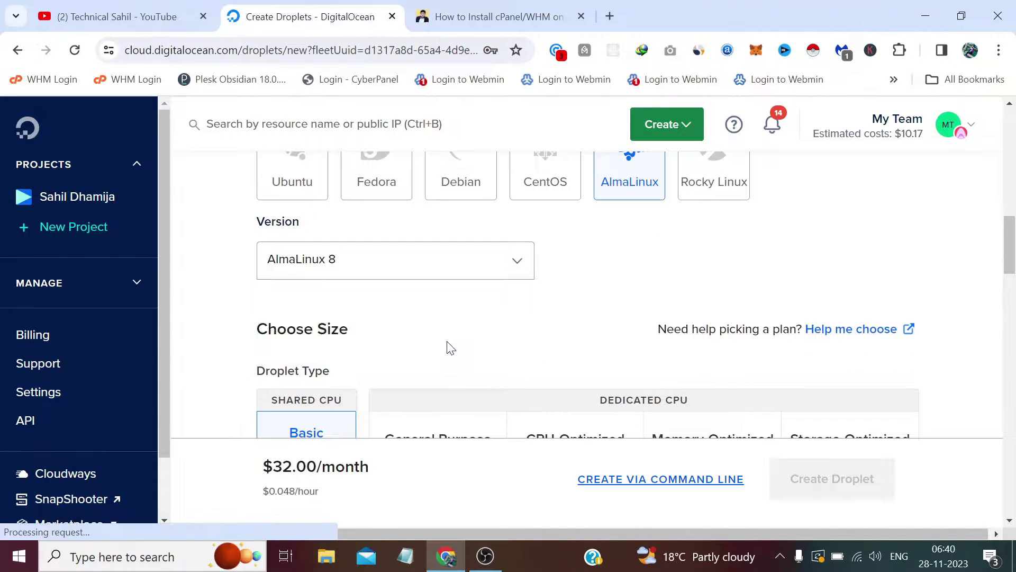
pyautogui.scroll(-3, 449, 344)
pyautogui.scroll(-5, 449, 339)
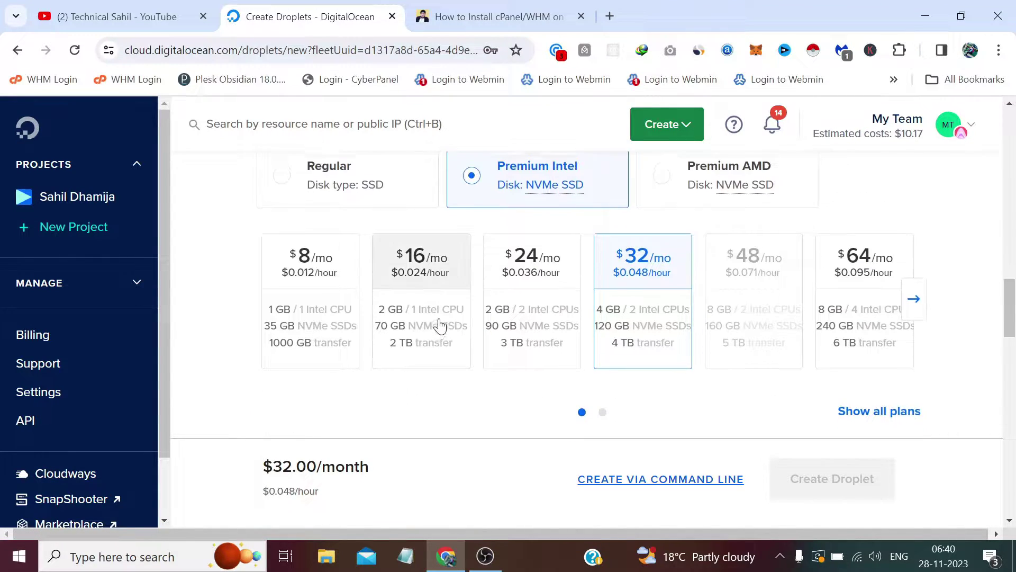
# Pick the $24/mo Premium Intel plan (2 GB, 2 CPUs, 90 GB NVMe) after trying $16 and $8
pyautogui.scroll(1, 434, 318)
pyautogui.click(443, 356)
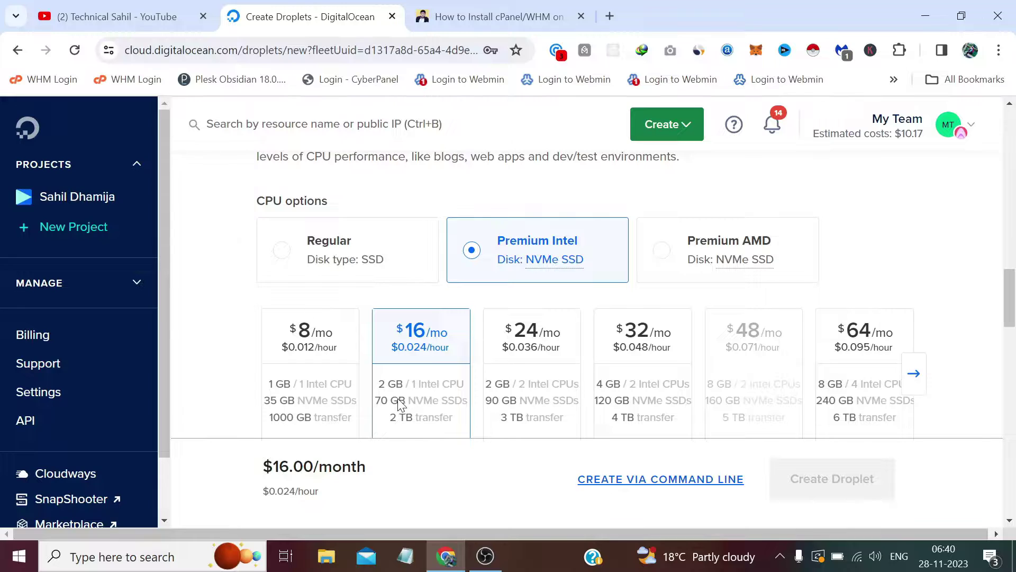
pyautogui.click(309, 367)
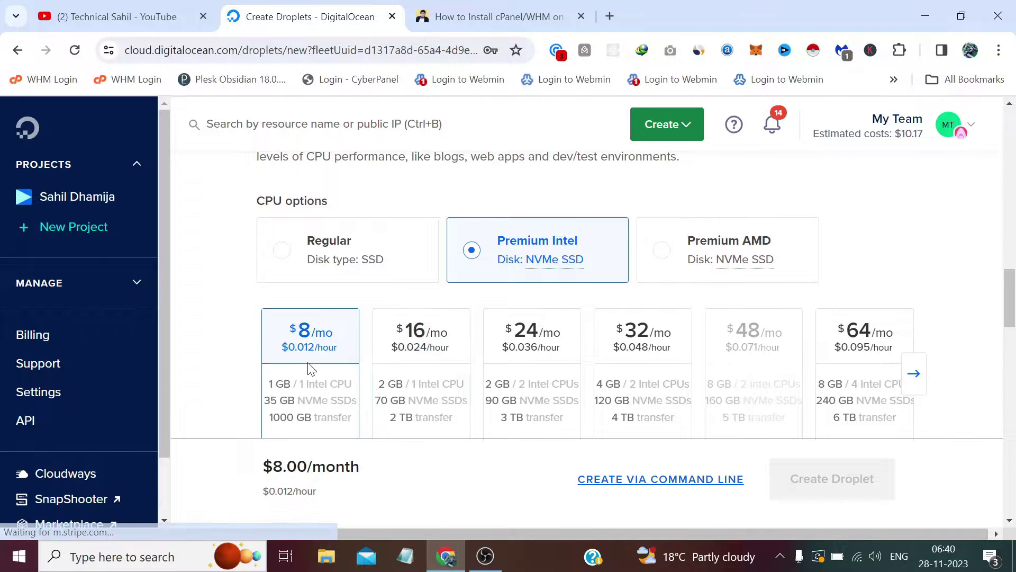
pyautogui.click(542, 343)
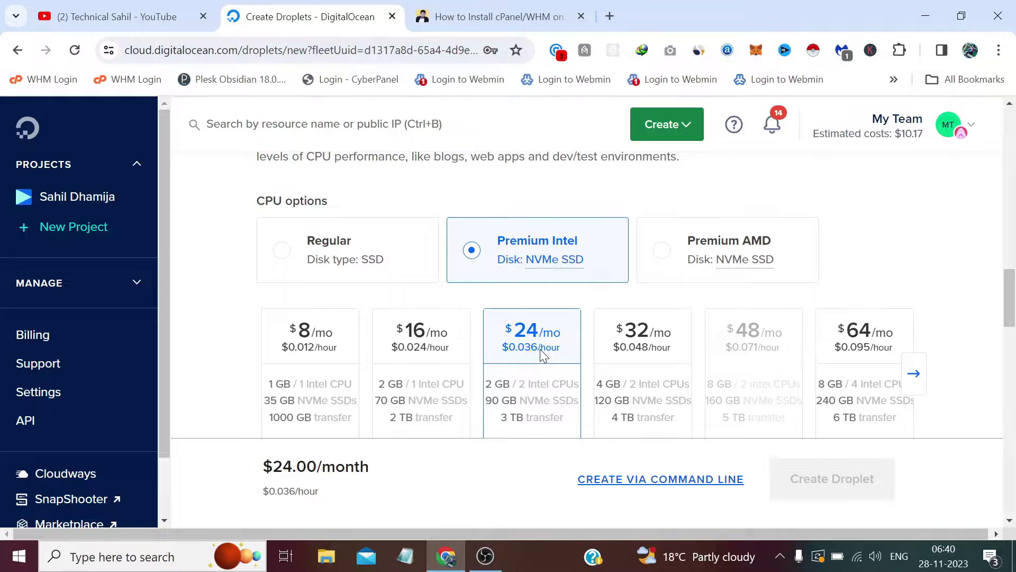
pyautogui.scroll(-3, 543, 355)
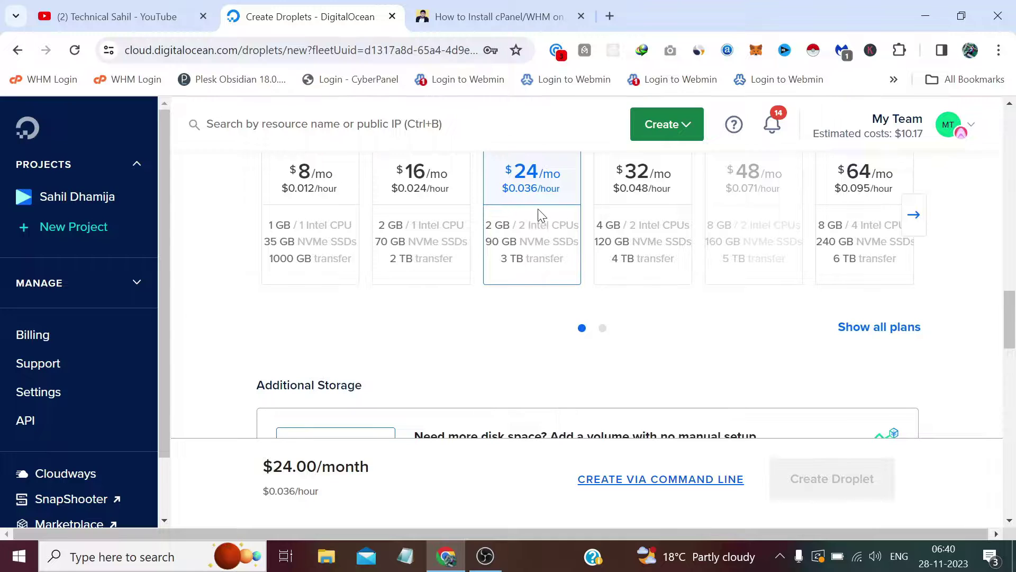
pyautogui.scroll(-7, 537, 198)
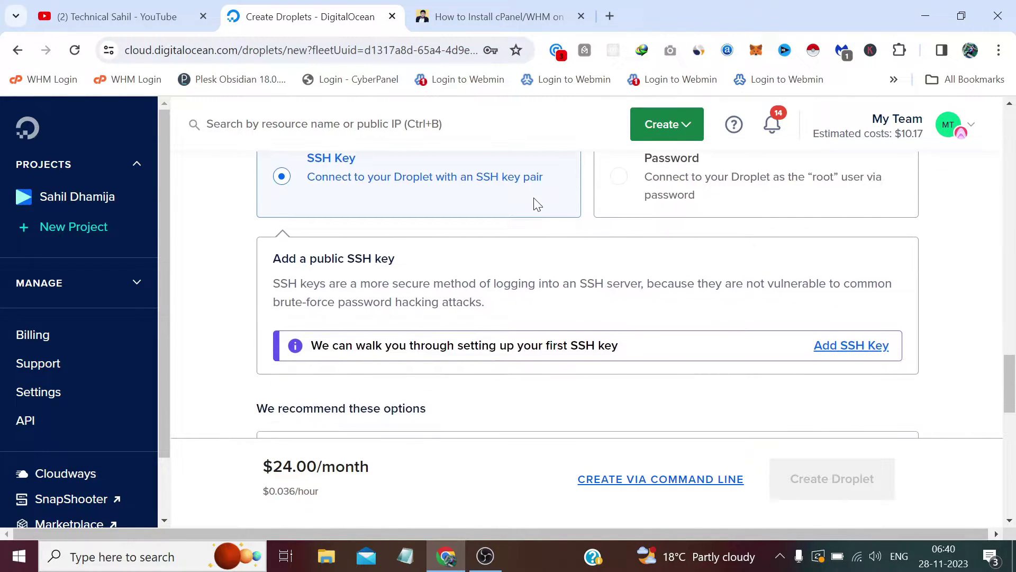
# Switch authentication to Password and fill it with Chrome's suggested strong password
pyautogui.scroll(-4, 536, 204)
pyautogui.scroll(7, 506, 263)
pyautogui.scroll(-2, 504, 267)
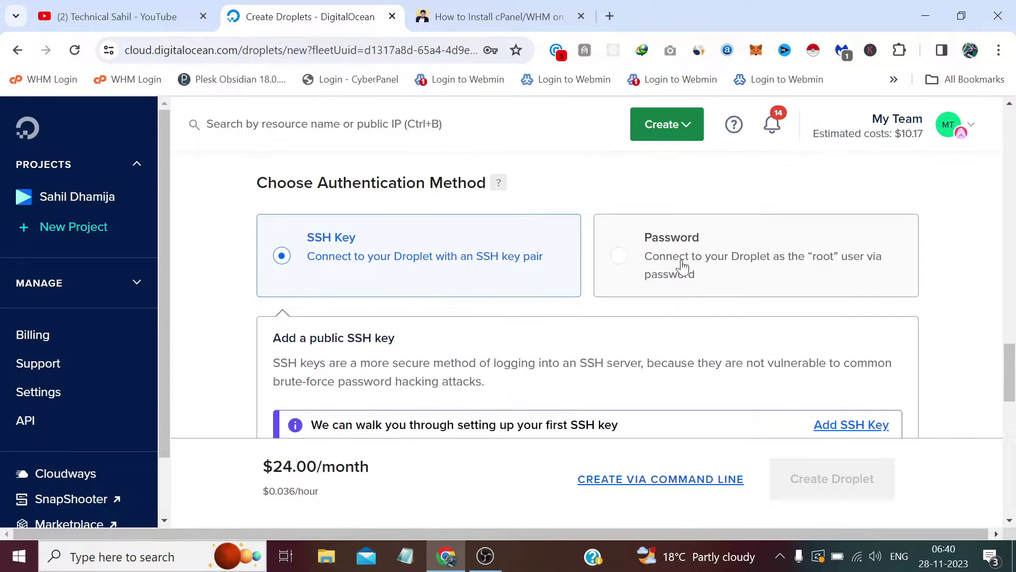
pyautogui.click(682, 259)
pyautogui.scroll(-2, 651, 267)
pyautogui.scroll(2, 629, 275)
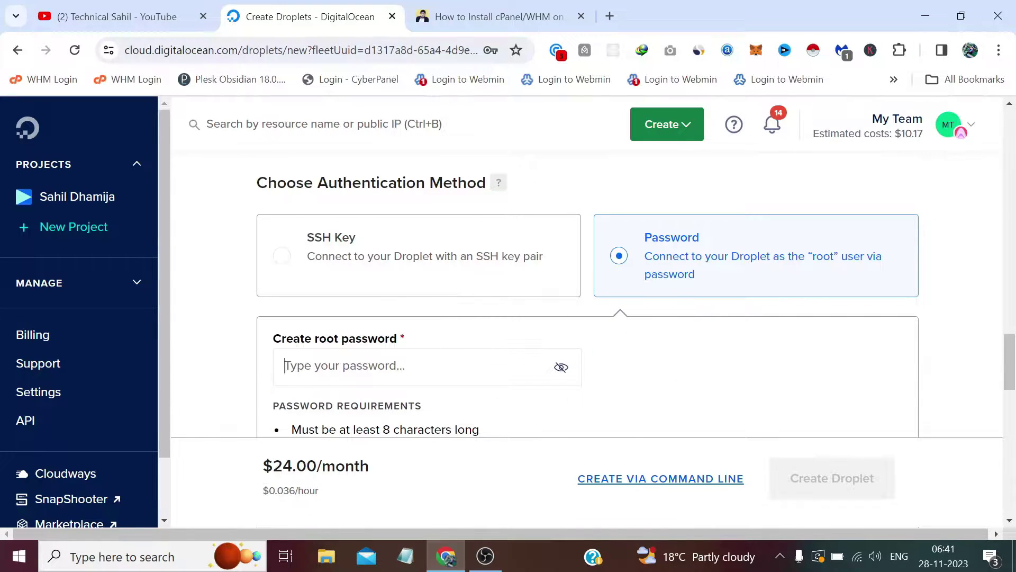
pyautogui.scroll(-3, 444, 310)
pyautogui.scroll(1, 421, 249)
pyautogui.click(418, 209)
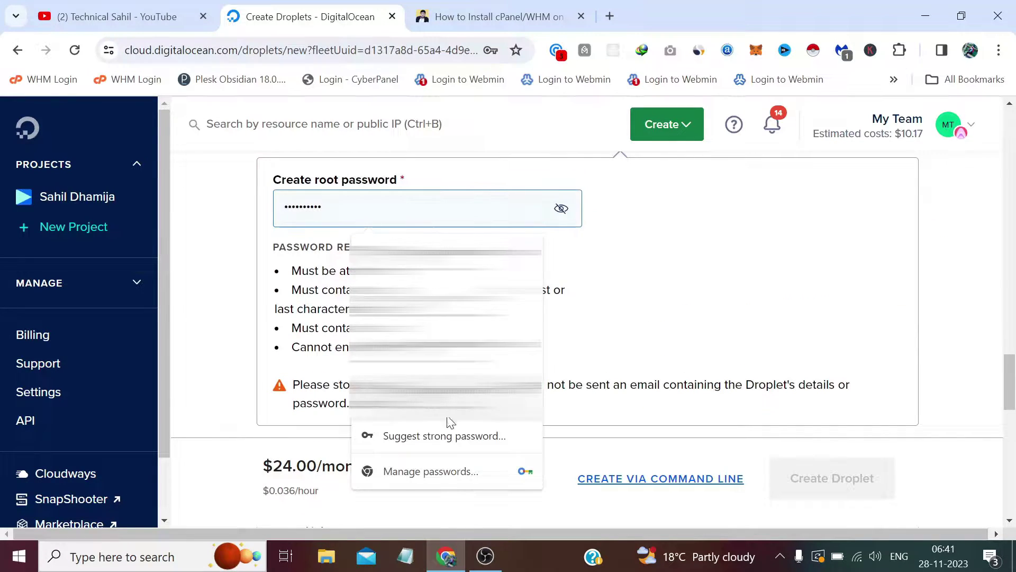
pyautogui.click(446, 444)
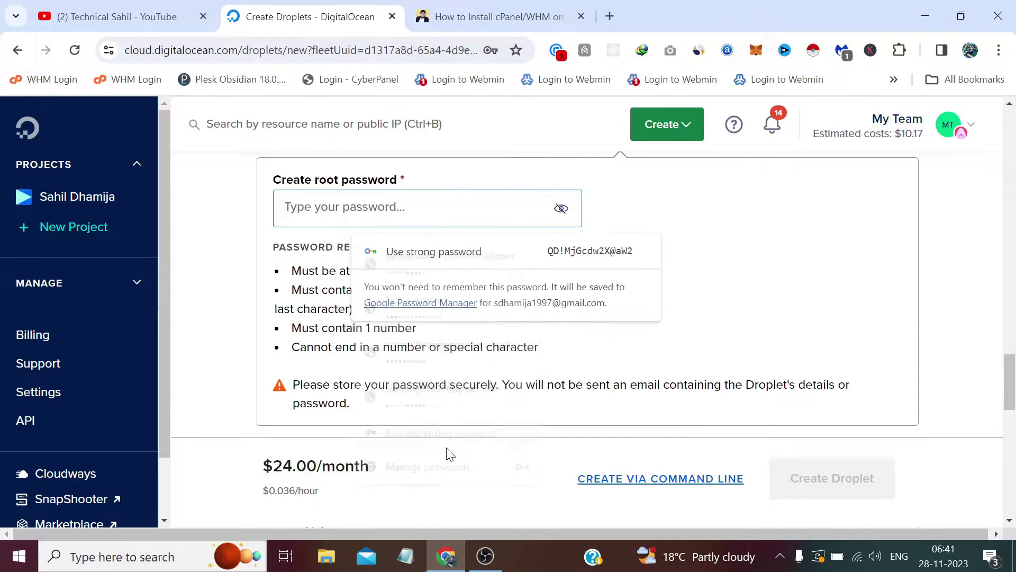
pyautogui.click(576, 255)
# Paste the suggested password into the root password field and drop its trailing digit
pyautogui.click(499, 249)
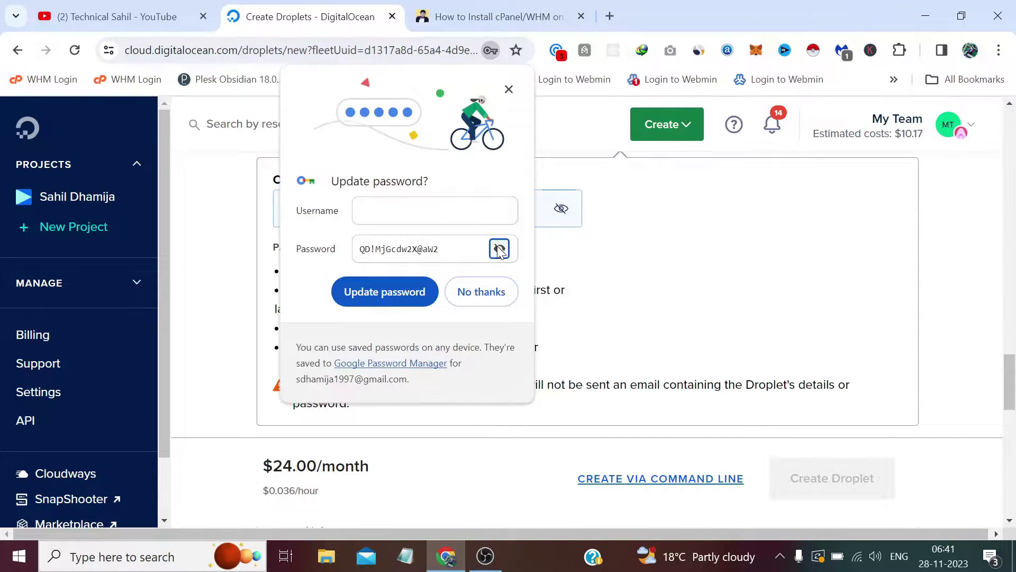
pyautogui.moveTo(466, 249); pyautogui.dragTo(360, 249)
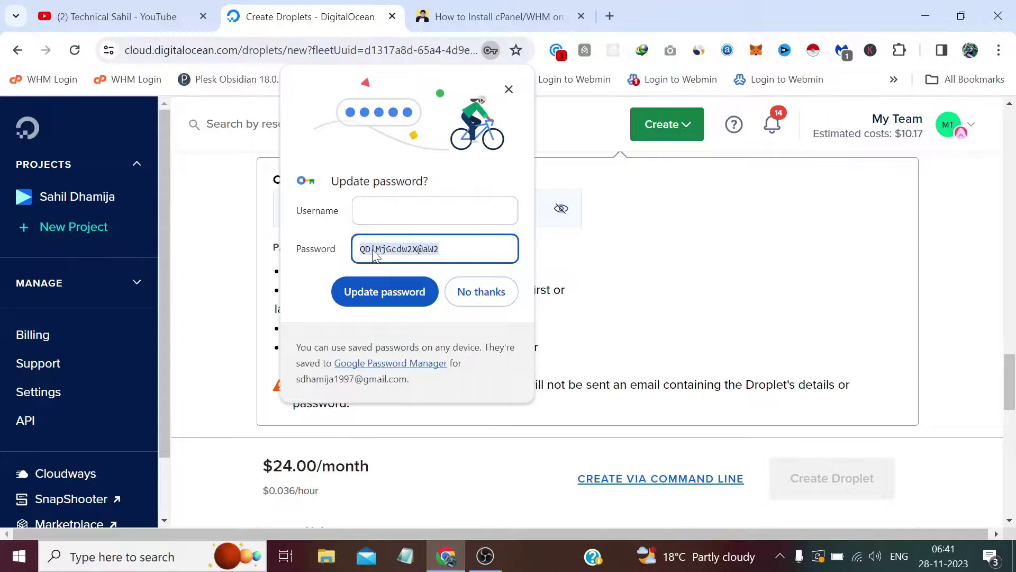
pyautogui.rightClick(372, 256)
pyautogui.click(418, 362)
pyautogui.click(508, 292)
pyautogui.hotkey('ctrl', 'v')
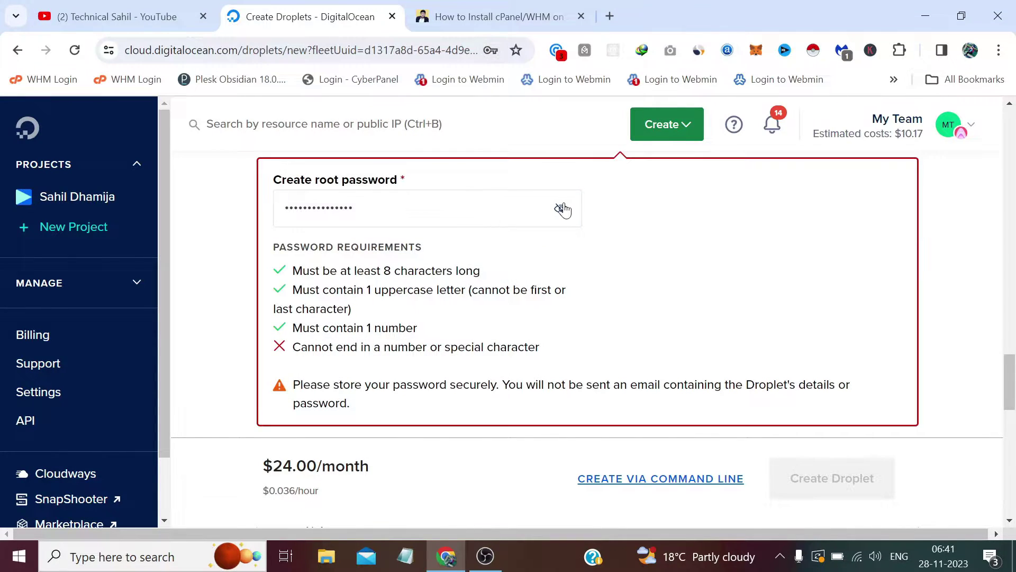
pyautogui.click(561, 208)
pyautogui.click(402, 207)
pyautogui.press('BackSpace')
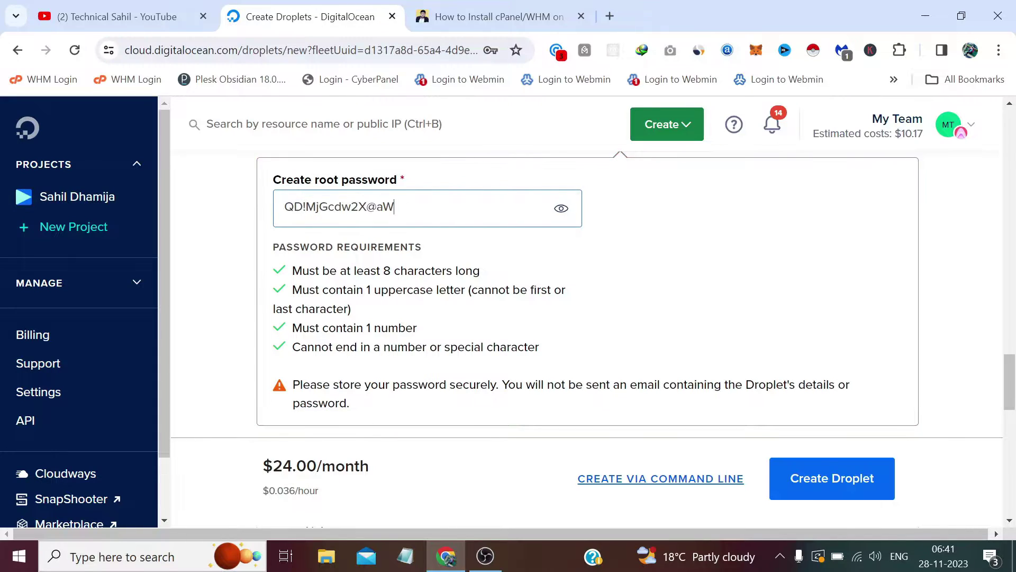
# Copy the final root password into Notepad for safekeeping
pyautogui.moveTo(397, 208); pyautogui.dragTo(284, 208)
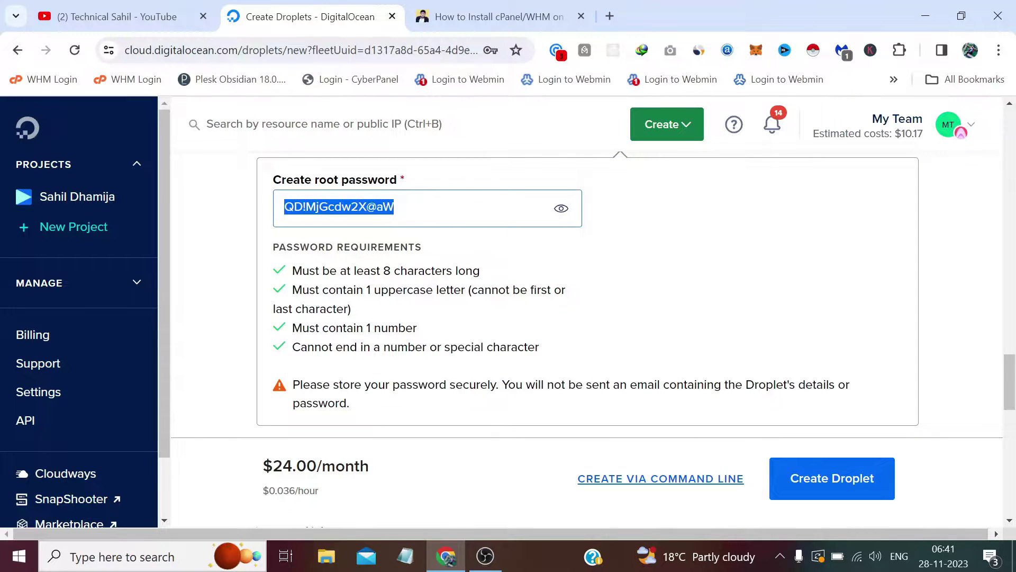
pyautogui.rightClick(304, 212)
pyautogui.click(353, 349)
pyautogui.click(405, 556)
pyautogui.rightClick(599, 278)
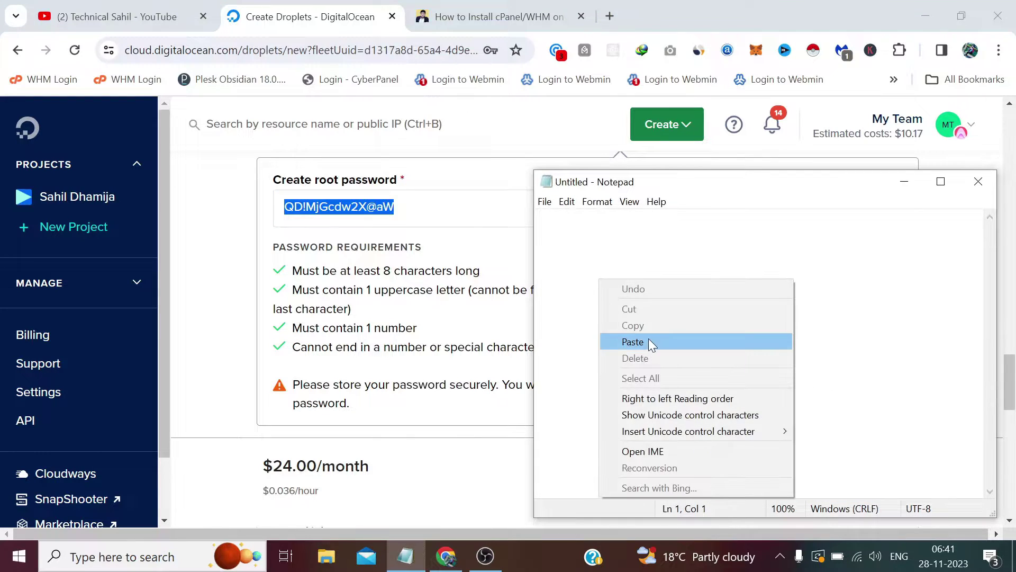
pyautogui.click(649, 338)
pyautogui.click(907, 180)
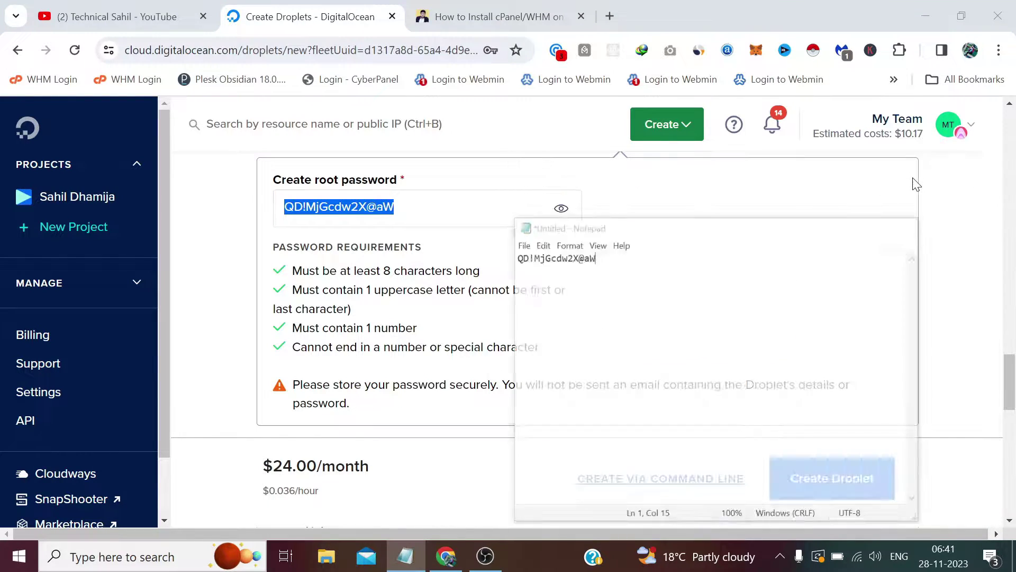
pyautogui.scroll(-7, 726, 238)
pyautogui.scroll(-5, 726, 238)
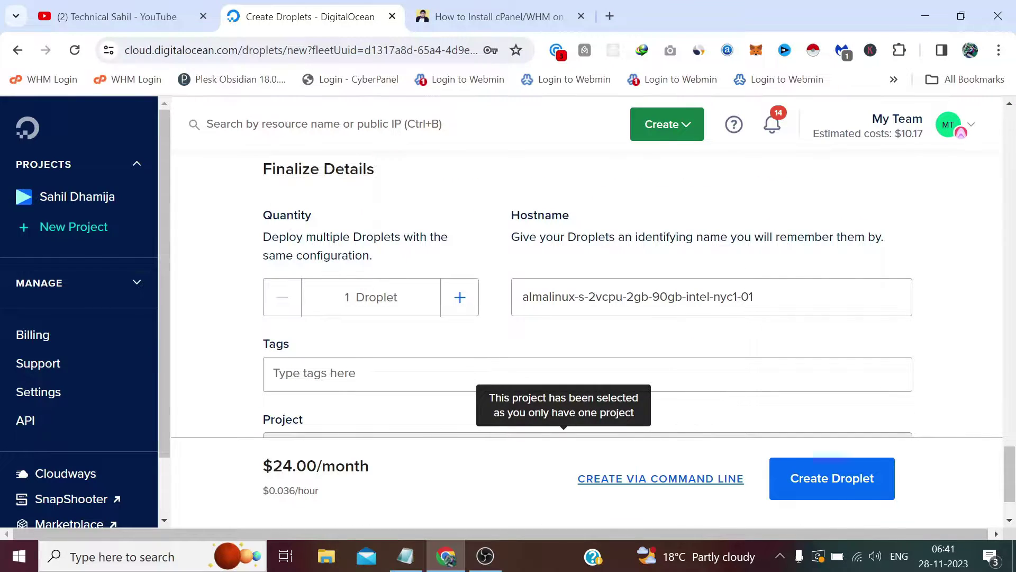
# Replace the hostname with server.technicalsahil.com and create the Droplet
pyautogui.moveTo(762, 297); pyautogui.dragTo(503, 279)
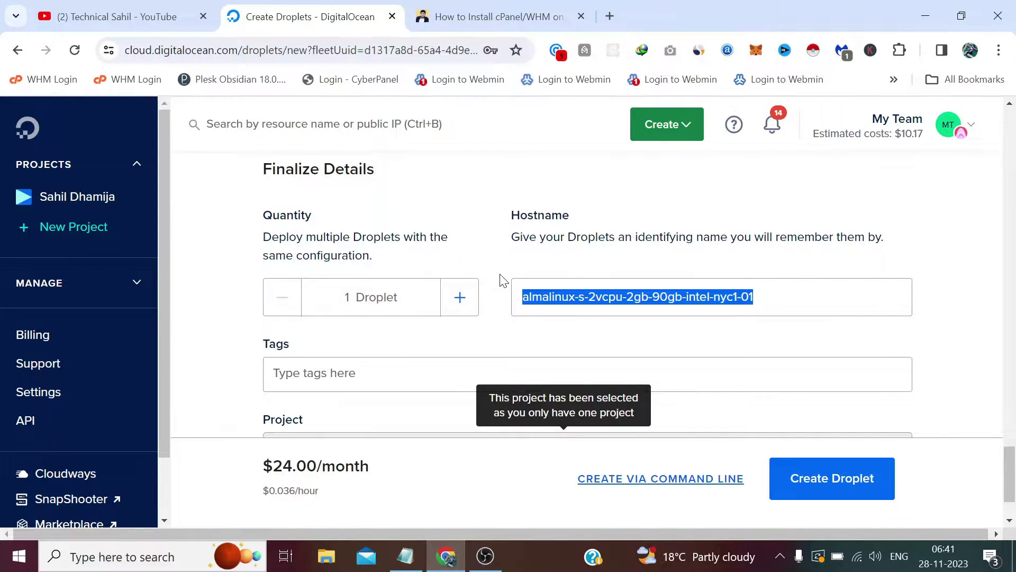
pyautogui.write('server')
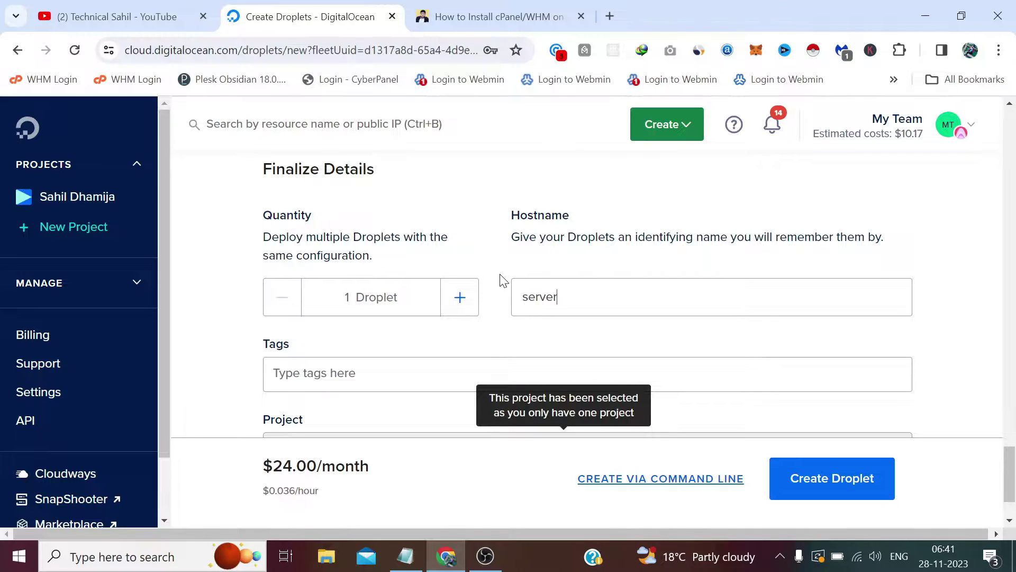
pyautogui.write('.technicalsahil.c')
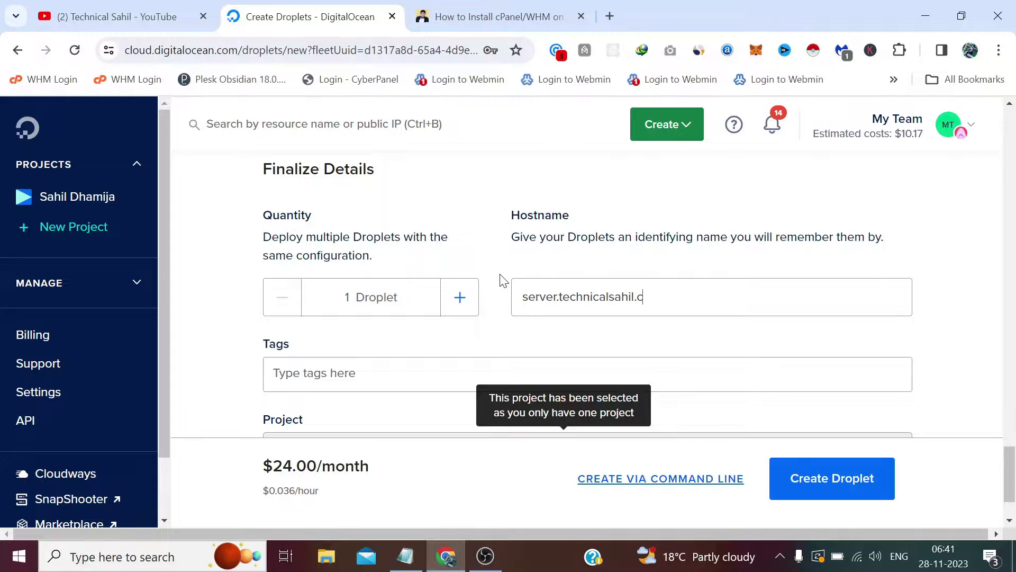
pyautogui.write('om')
pyautogui.scroll(-2, 504, 249)
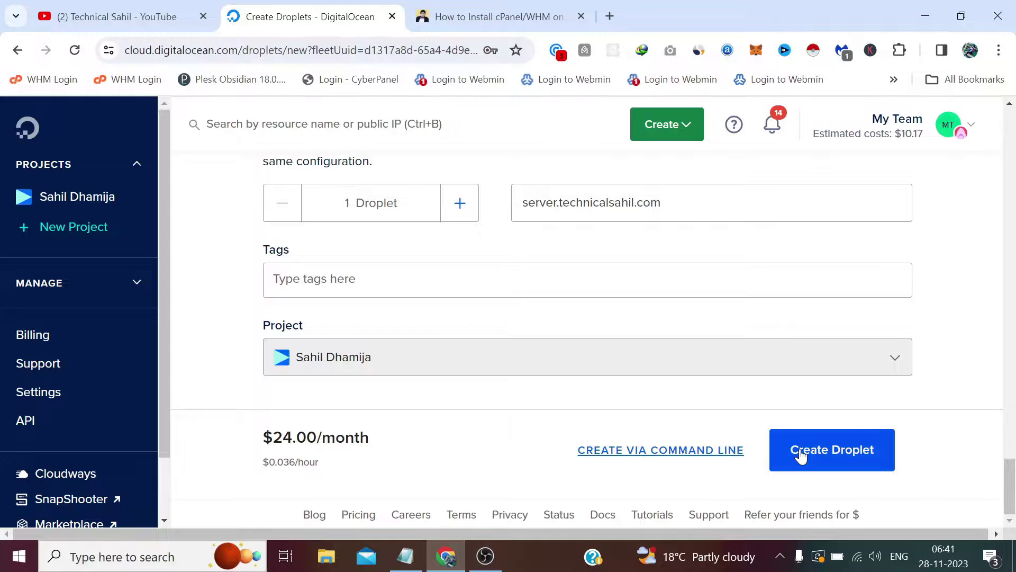
pyautogui.click(825, 462)
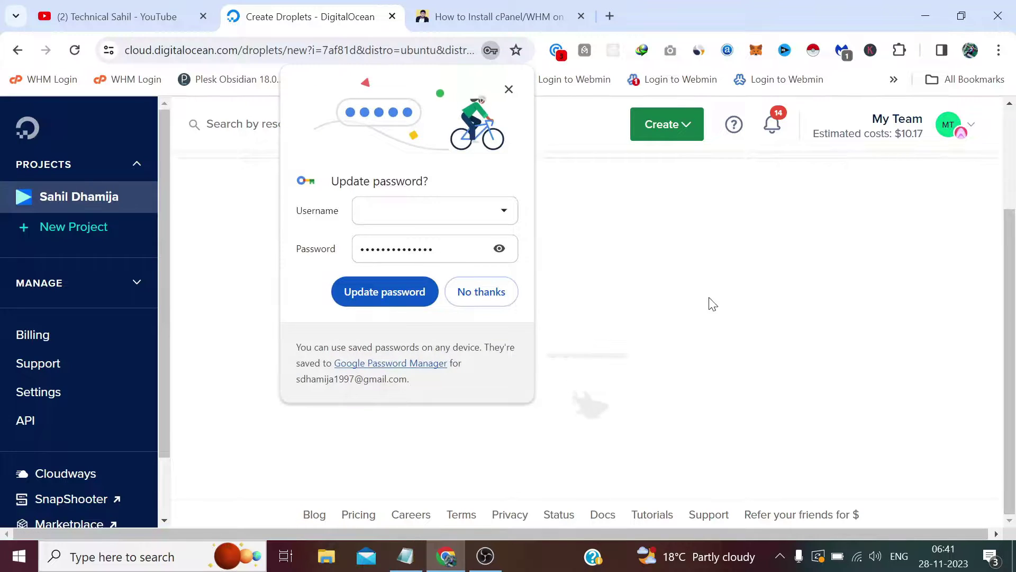
# Open the server.technicalsahil.com droplet page showing its IPv4 address 64.227.25.223
pyautogui.click(508, 89)
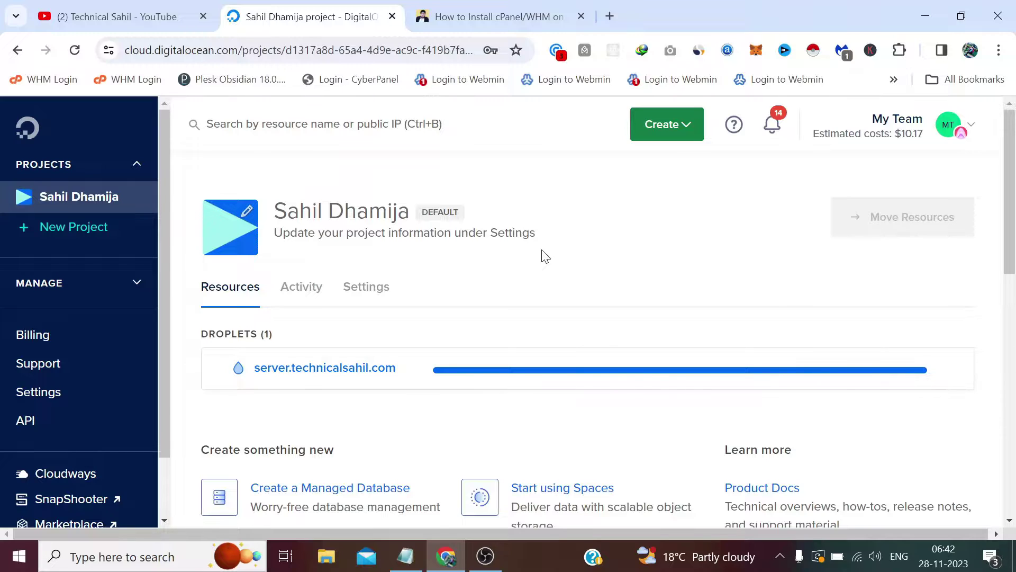
pyautogui.scroll(-2, 535, 255)
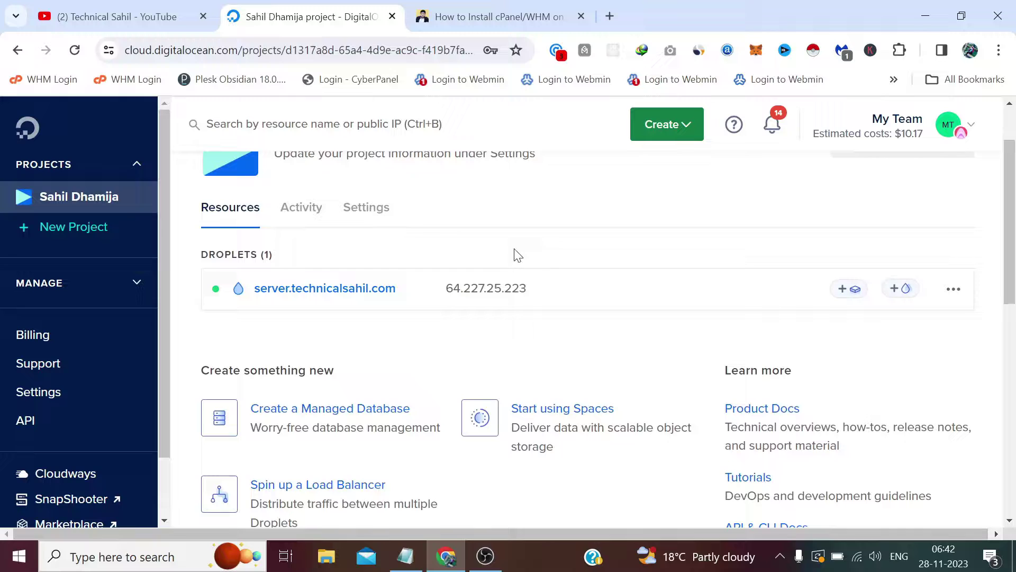
pyautogui.click(405, 295)
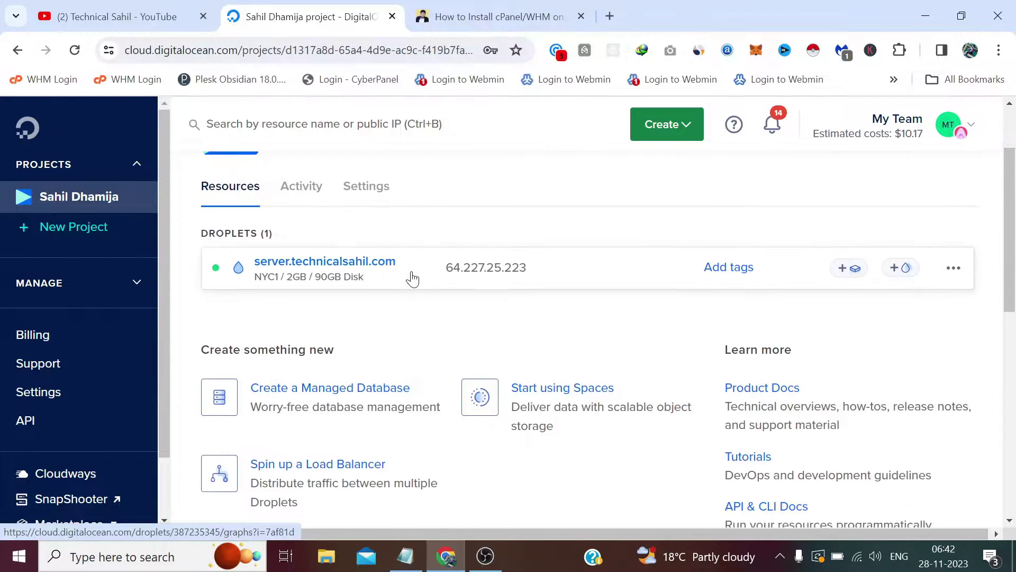
pyautogui.click(404, 297)
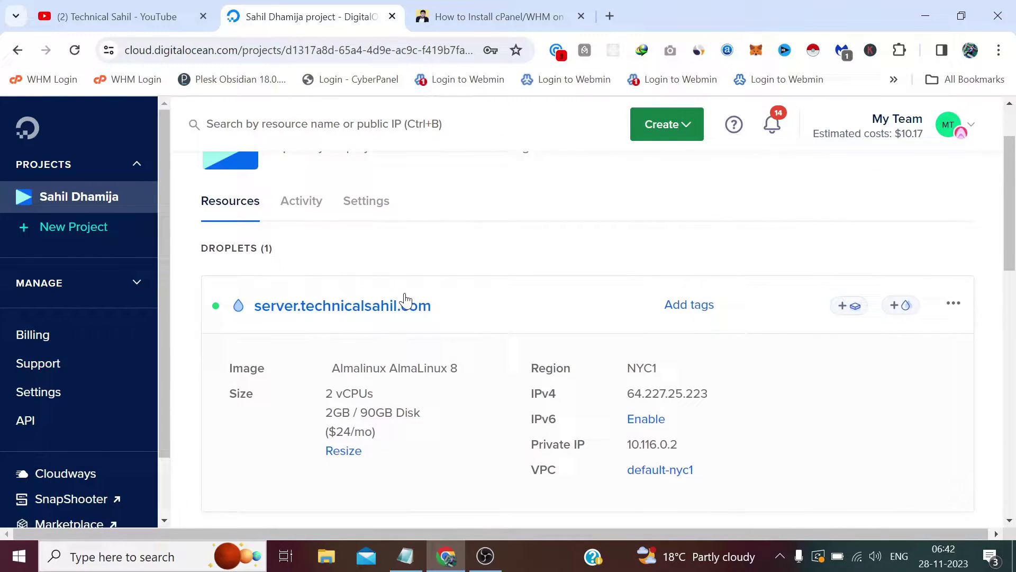
pyautogui.click(298, 282)
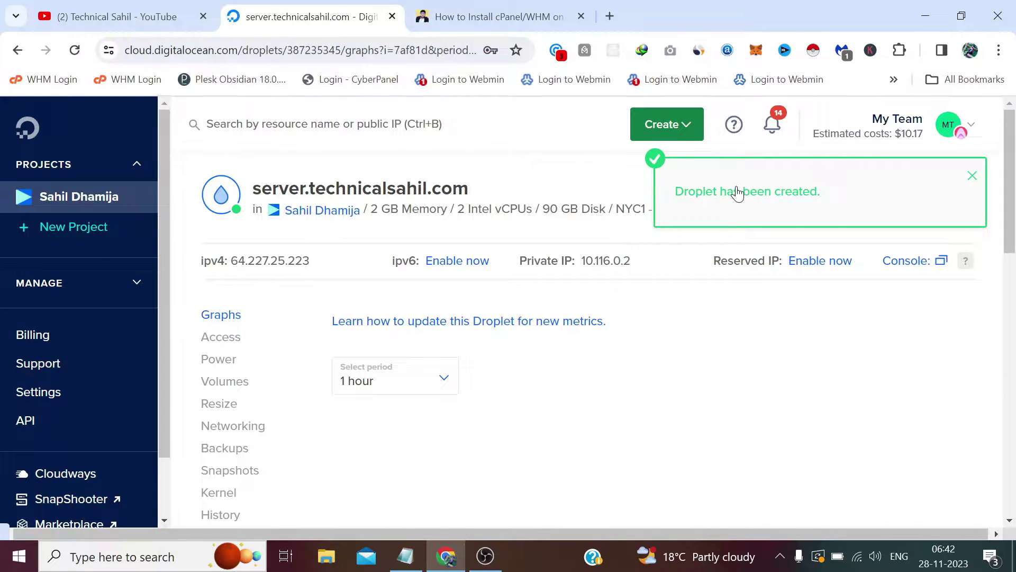
pyautogui.moveTo(330, 264)
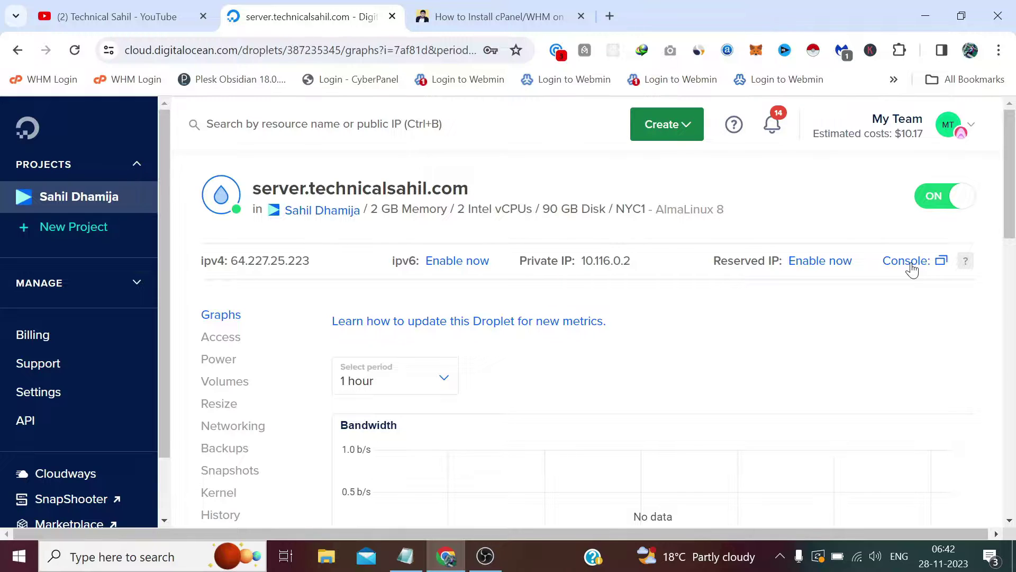
pyautogui.click(118, 564)
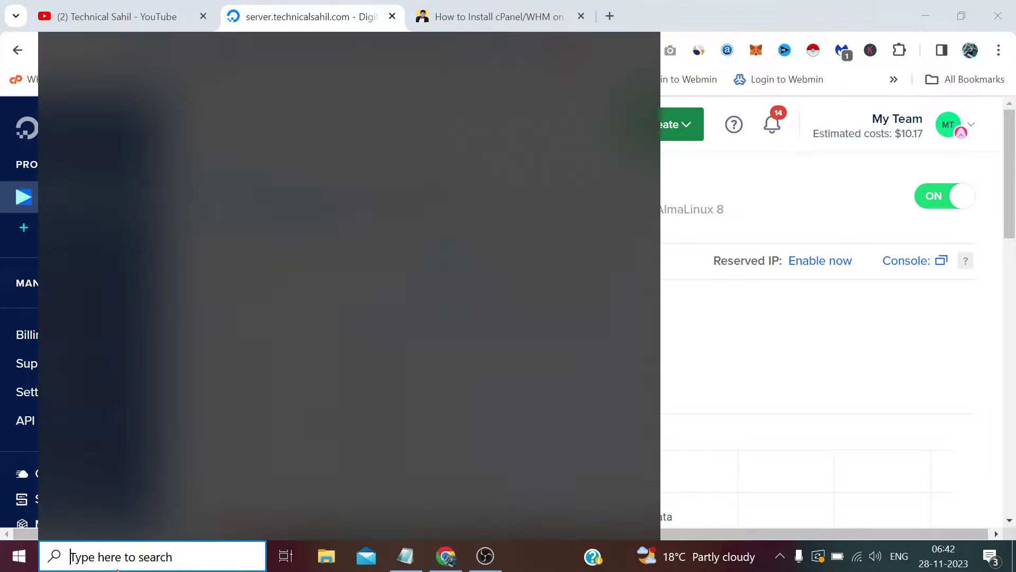
# Search Windows for putty and launch it
pyautogui.write('pu')
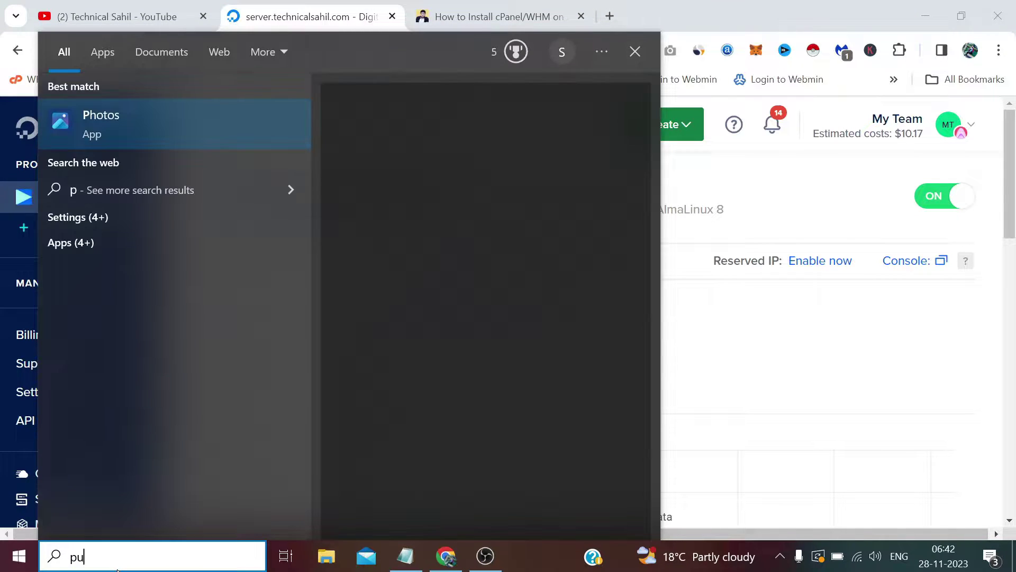
pyautogui.write('tty')
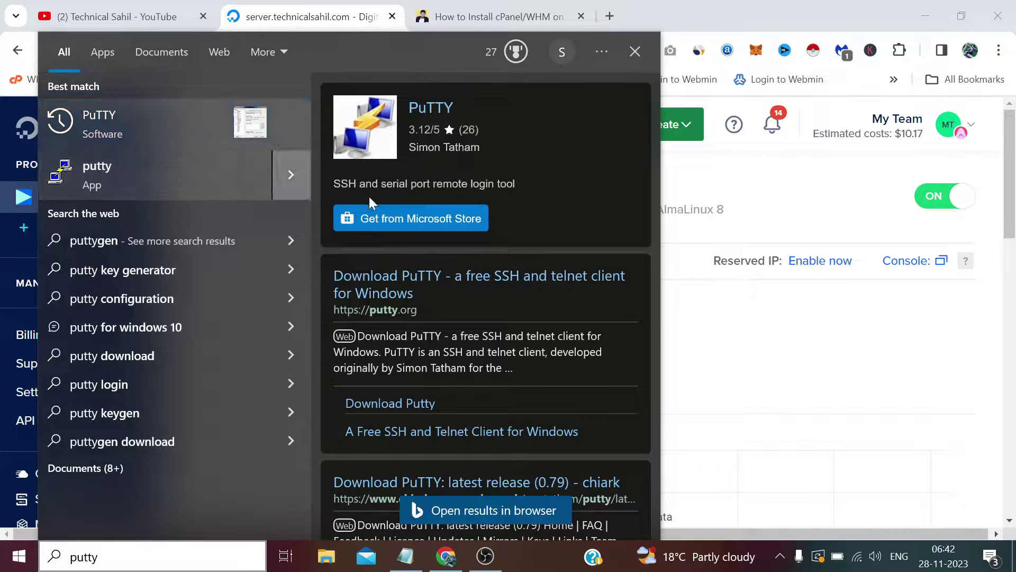
pyautogui.press('Return')
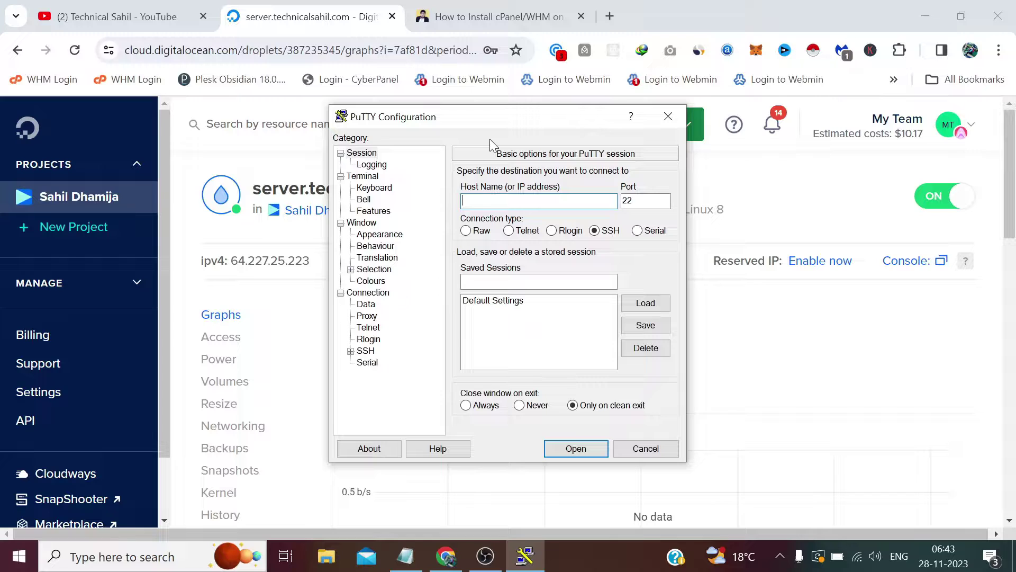
# Open an SSH session to 64.227.25.223, accept the host key, and log in as root
pyautogui.write('64.227.25.223')
pyautogui.click(584, 448)
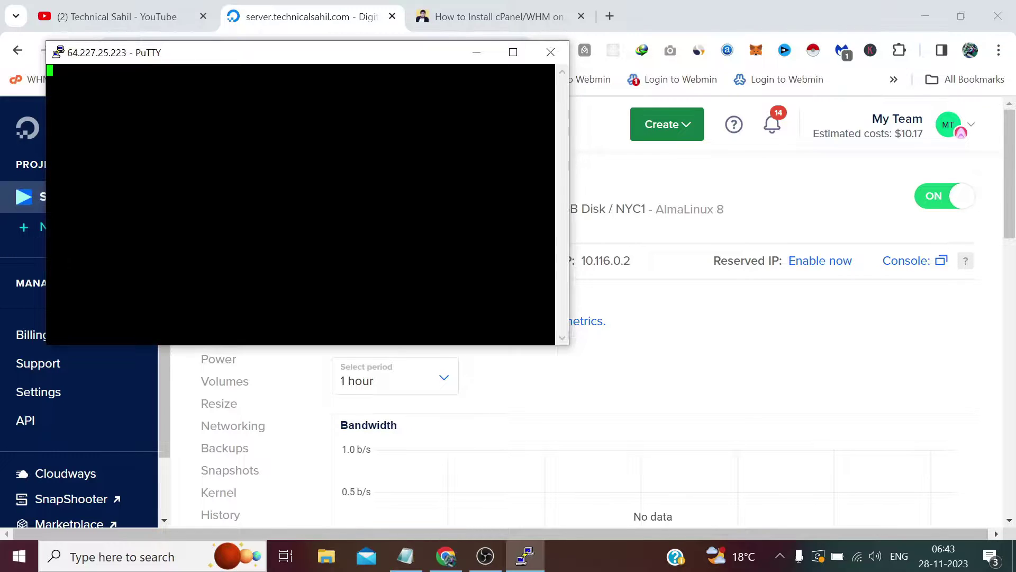
pyautogui.click(447, 386)
pyautogui.write('root')
pyautogui.press('Return')
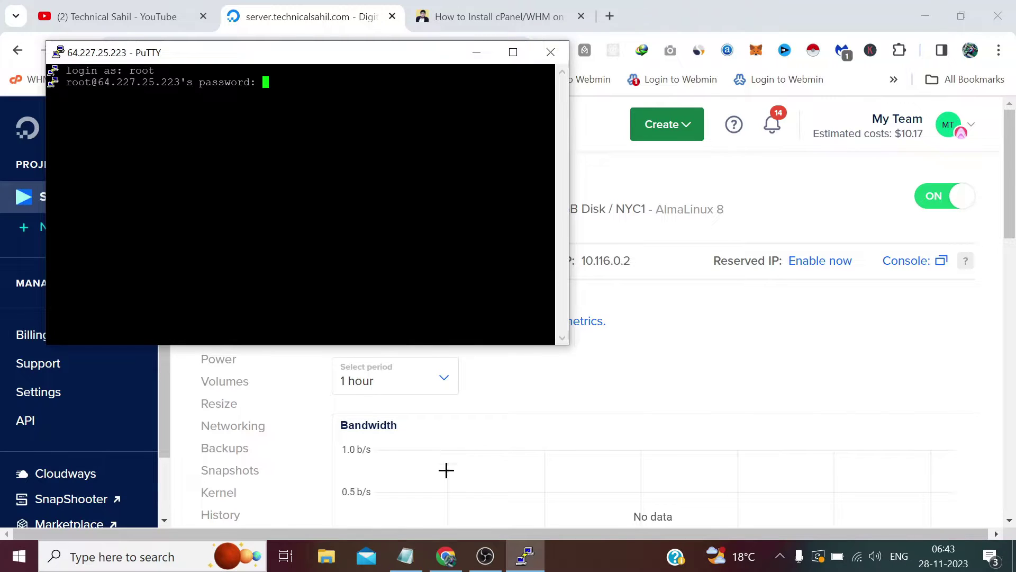
# Copy the root password from Notepad and enter it to finish logging in
pyautogui.click(413, 561)
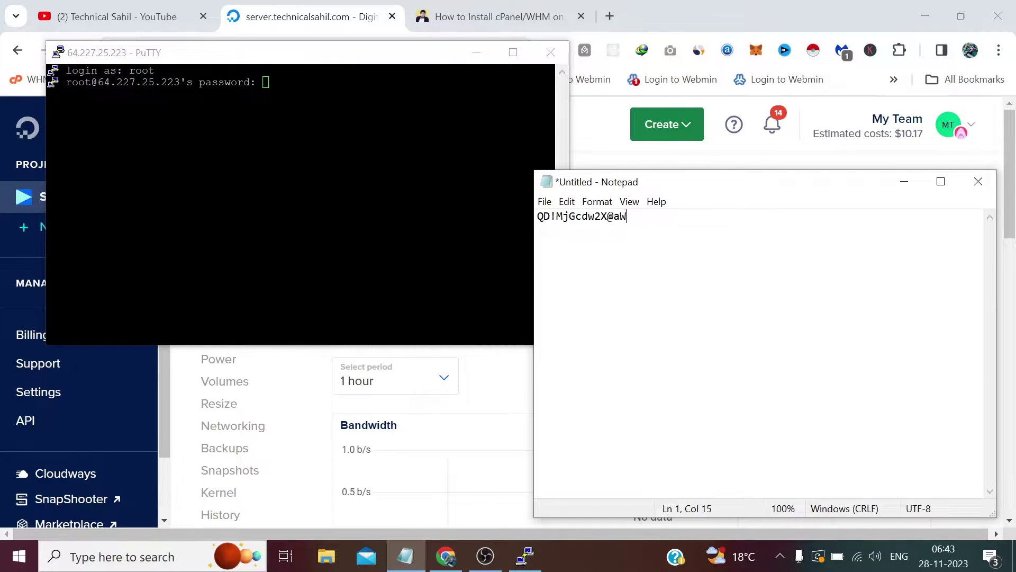
pyautogui.hotkey('shift', 'Home')
pyautogui.rightClick(556, 218)
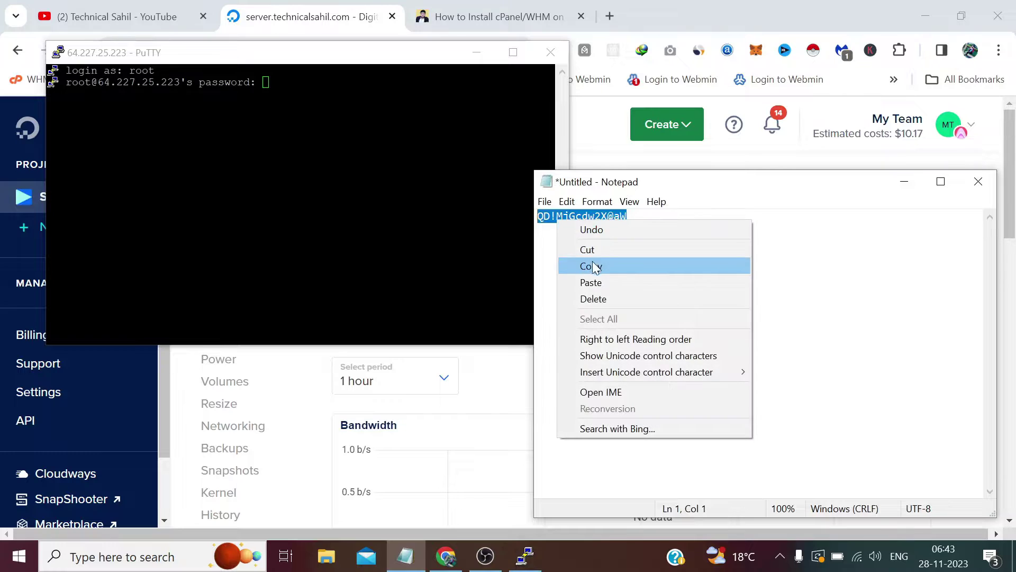
pyautogui.click(594, 267)
pyautogui.click(905, 190)
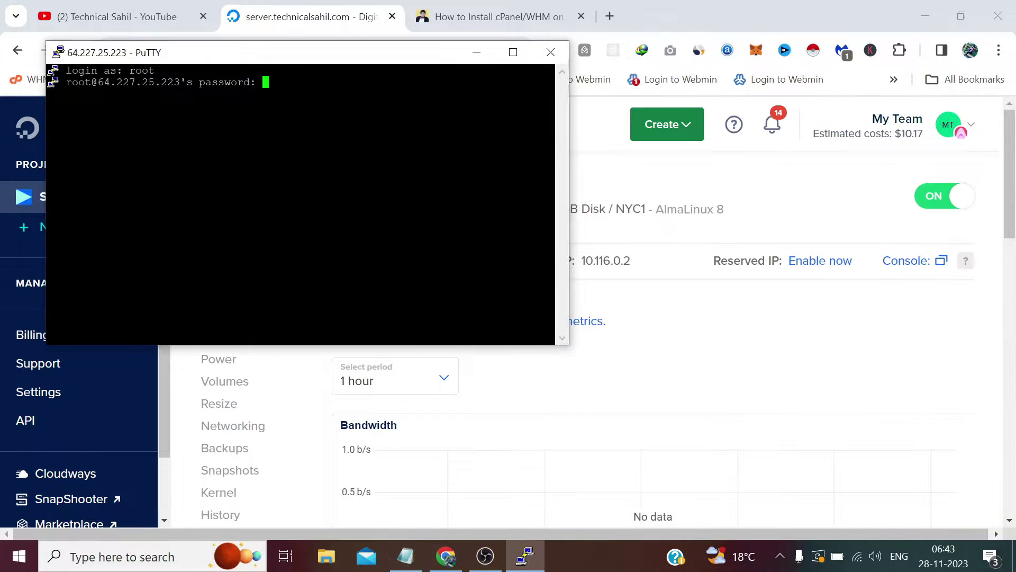
pyautogui.press('shift+Insert')
pyautogui.press('Return')
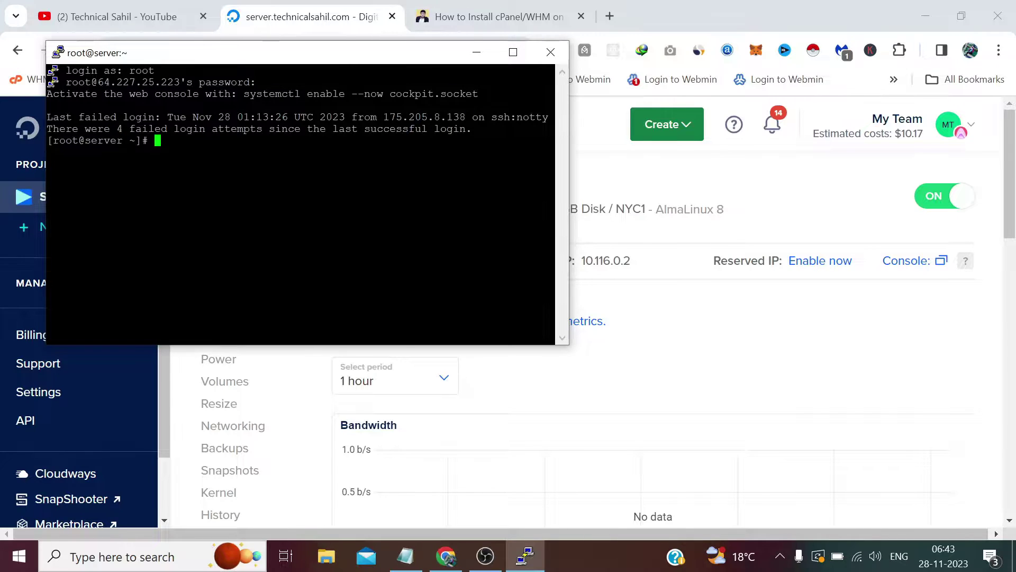
# Copy 'sudo yum update && sudo yum upgrade -y' from the guide and run it in PuTTY
pyautogui.click(451, 6)
pyautogui.scroll(-5, 370, 317)
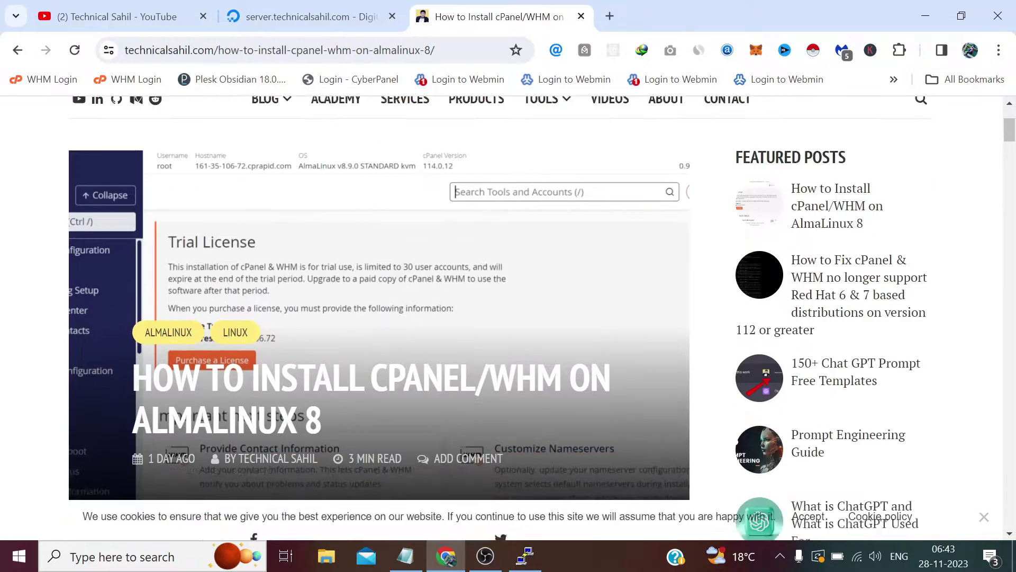
pyautogui.scroll(-4, 370, 317)
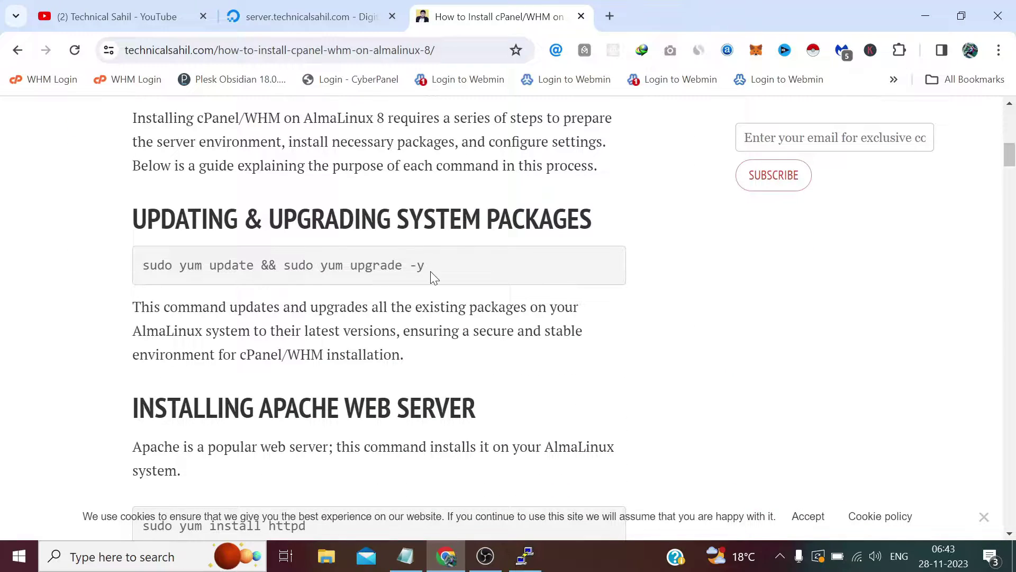
pyautogui.moveTo(431, 271); pyautogui.dragTo(141, 268)
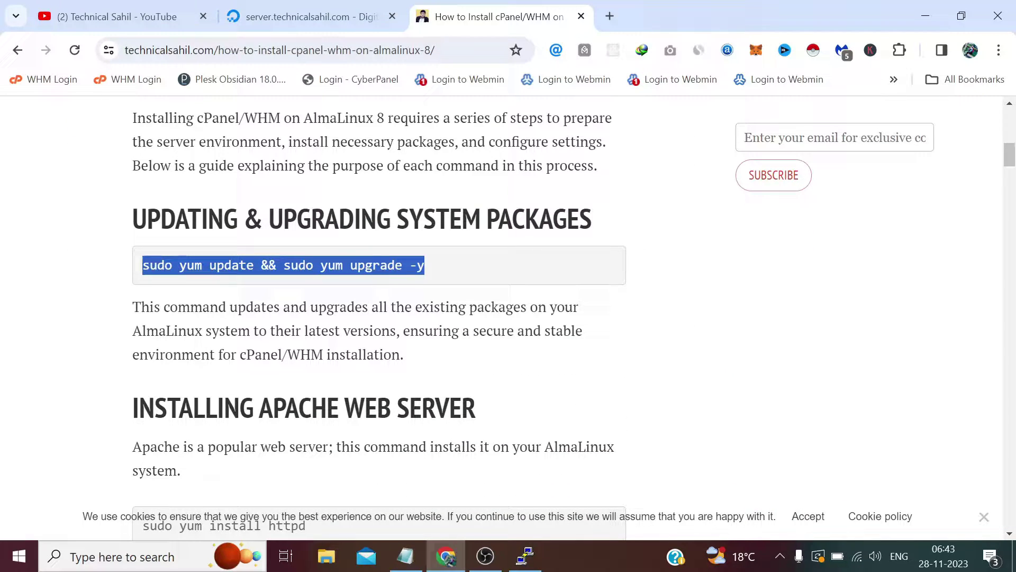
pyautogui.rightClick(141, 266)
pyautogui.click(193, 283)
pyautogui.click(526, 557)
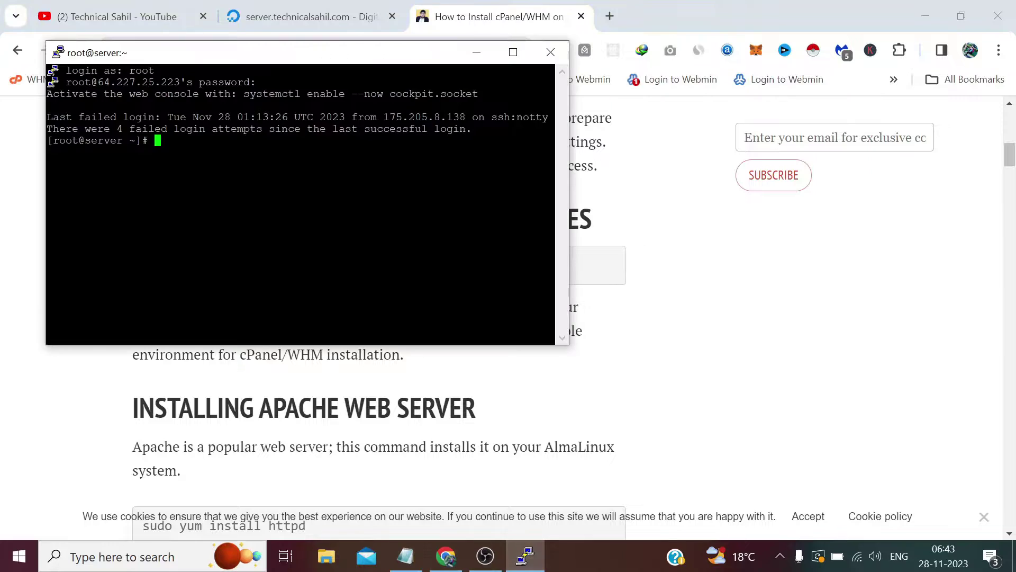
pyautogui.press('shift+Insert')
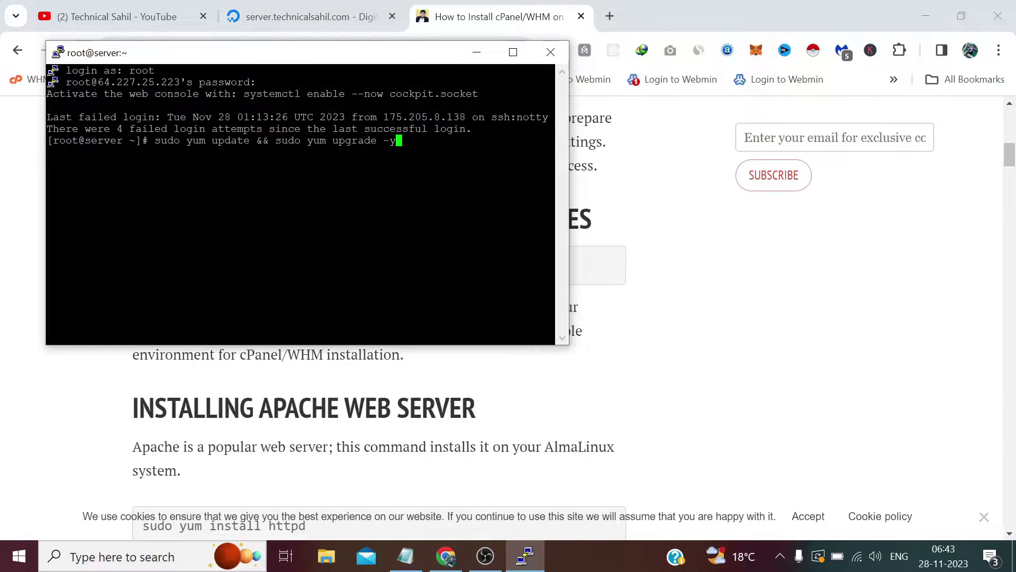
pyautogui.press('Return')
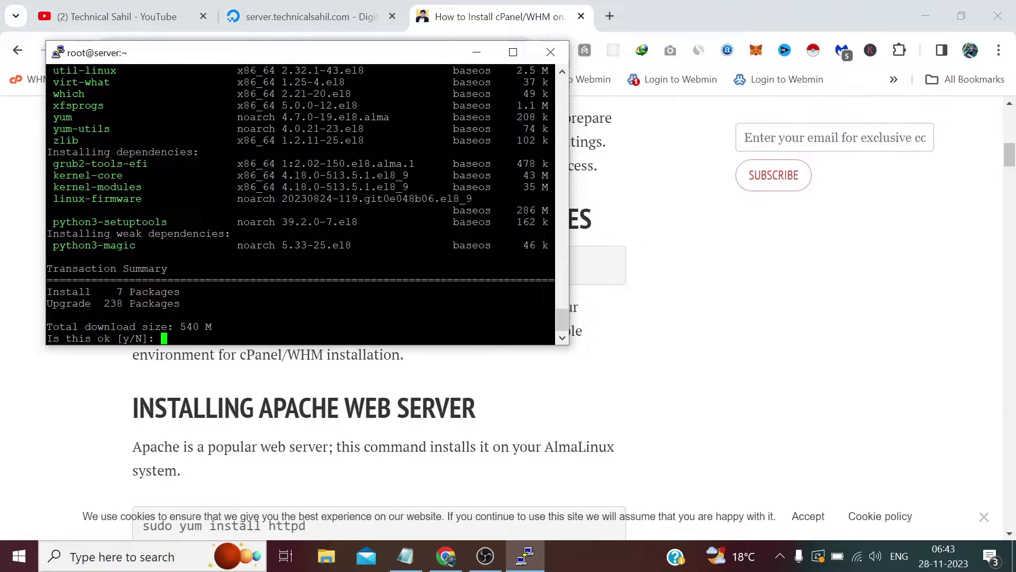
# Answer y to the yum transaction so all packages download and upgrade
pyautogui.write('y')
pyautogui.press('Return')
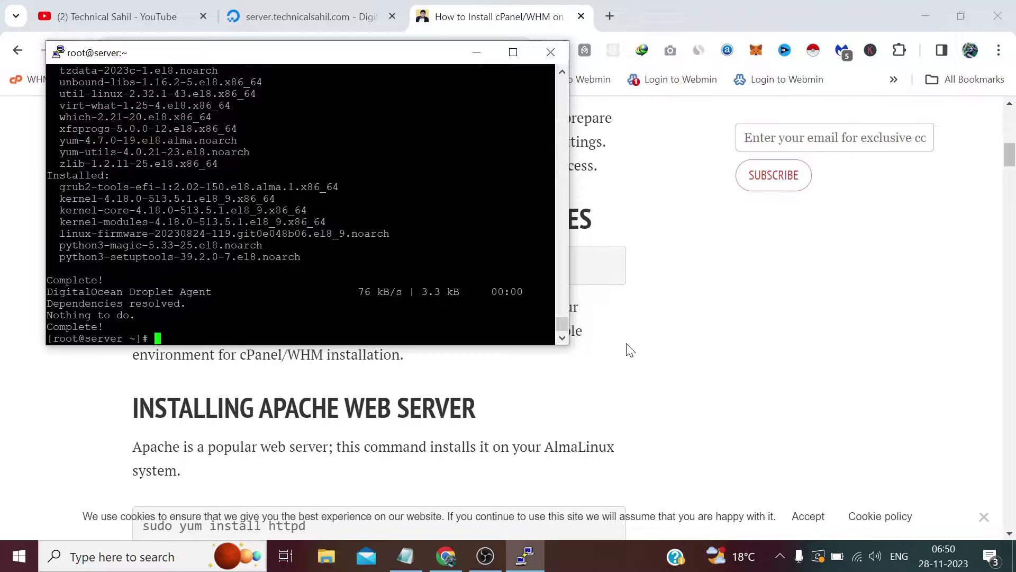
# Install Apache with 'sudo yum install httpd', confirming the package installation with y
pyautogui.click(629, 349)
pyautogui.scroll(-3, 363, 286)
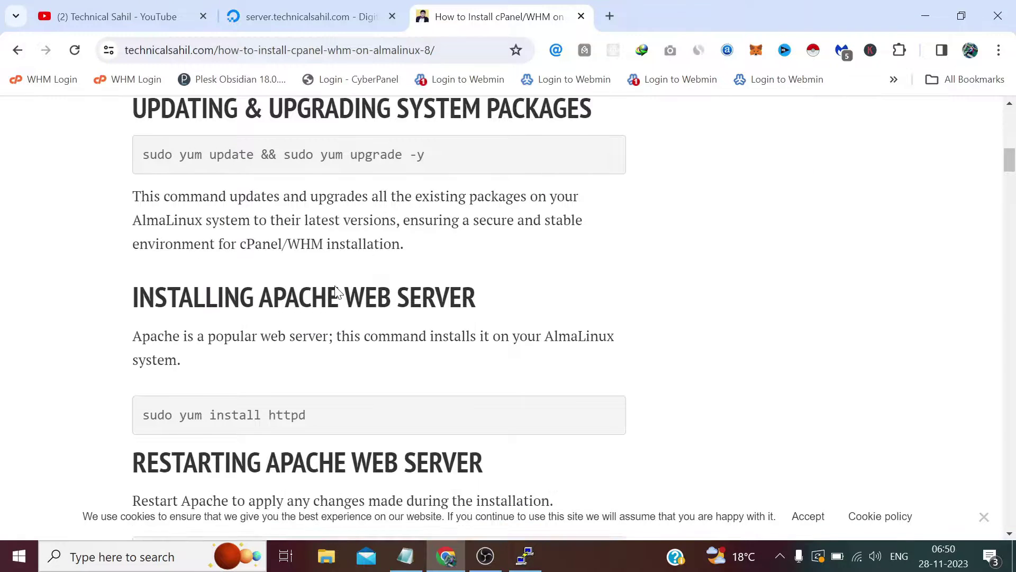
pyautogui.scroll(-2, 313, 306)
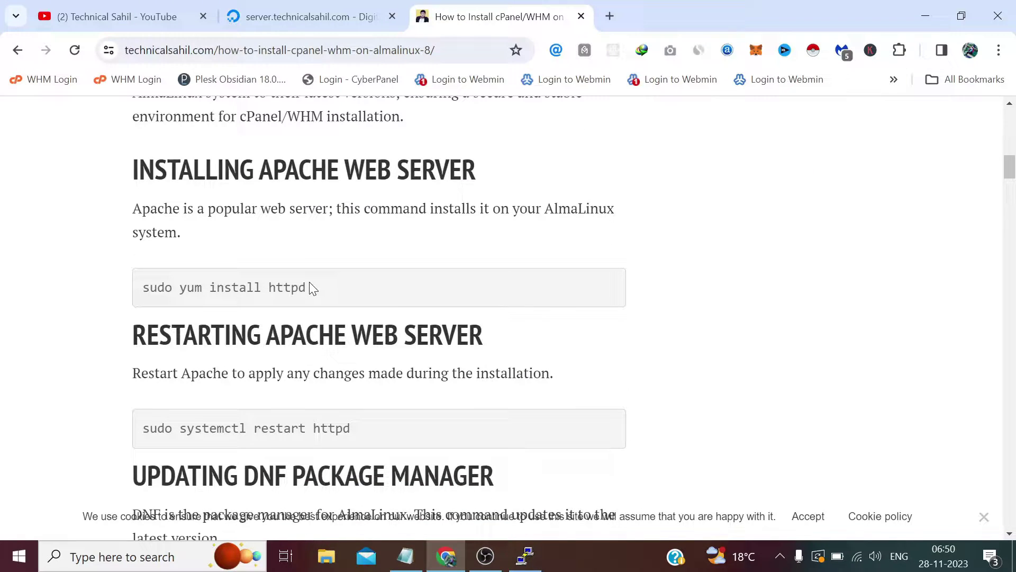
pyautogui.moveTo(311, 288); pyautogui.dragTo(148, 291)
pyautogui.rightClick(149, 291)
pyautogui.click(172, 311)
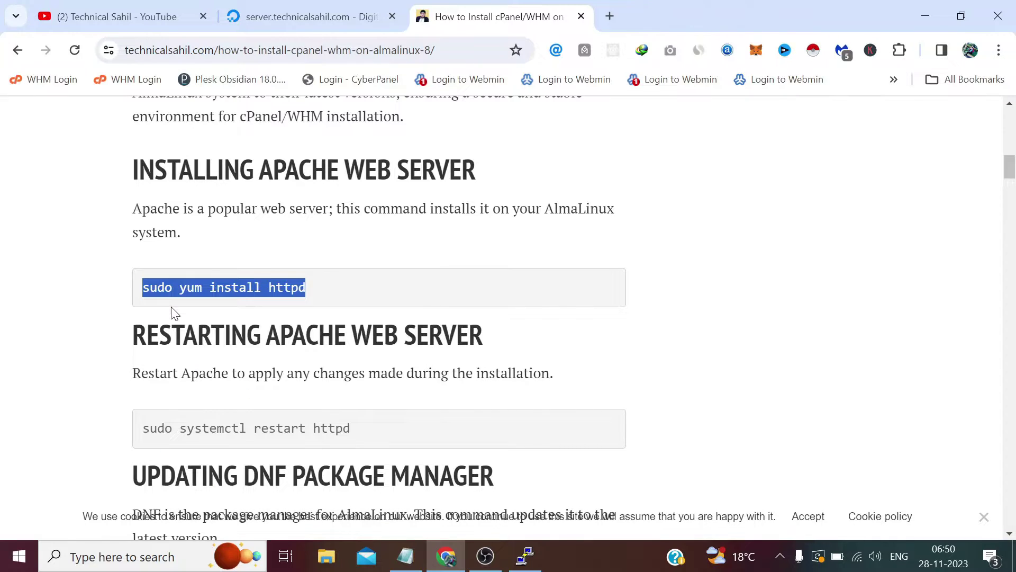
pyautogui.click(525, 555)
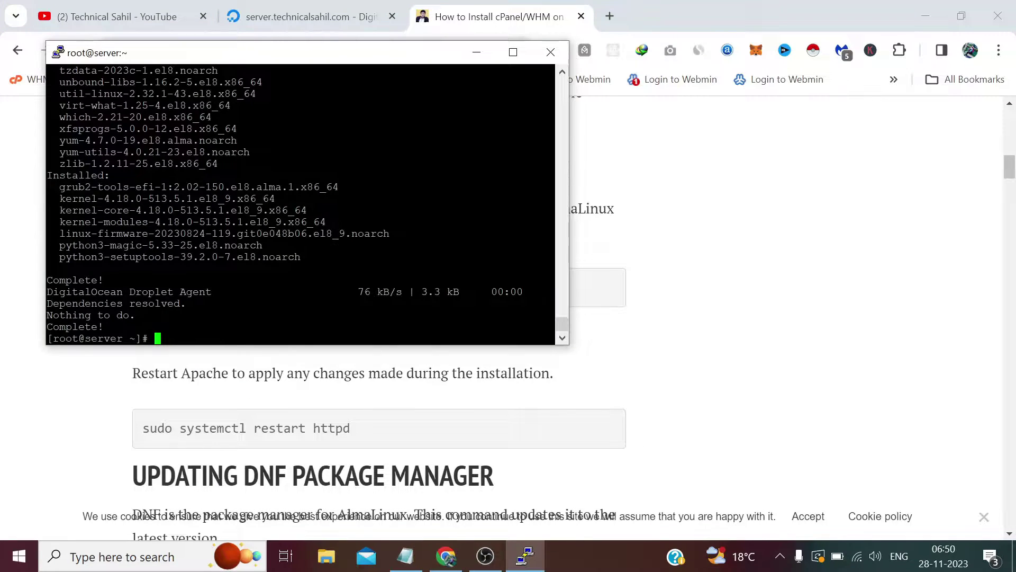
pyautogui.press('shift+Insert')
pyautogui.press('Return')
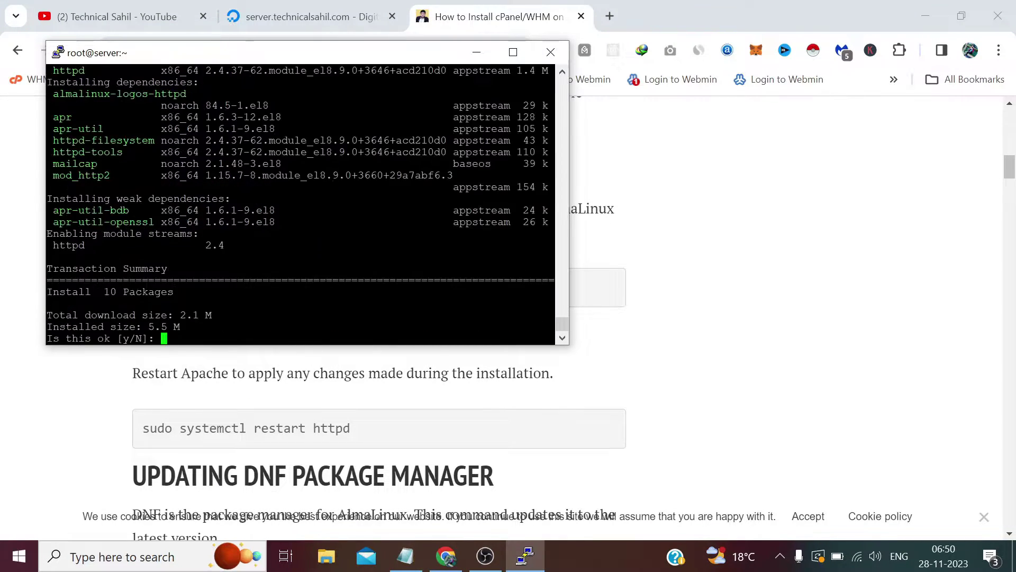
pyautogui.write('y')
pyautogui.press('Return')
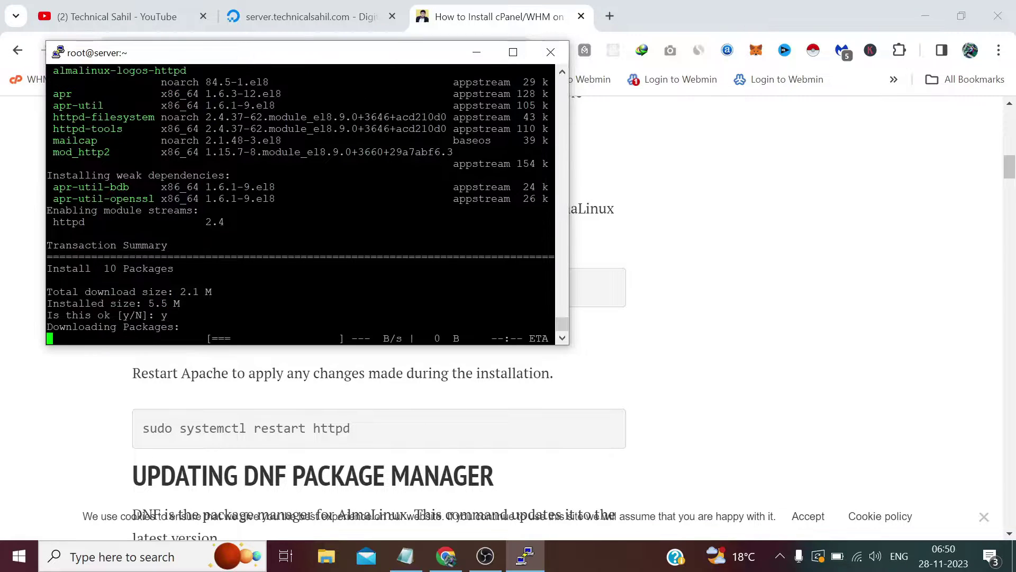
# Restart the web server with 'sudo systemctl restart httpd'
pyautogui.click(430, 409)
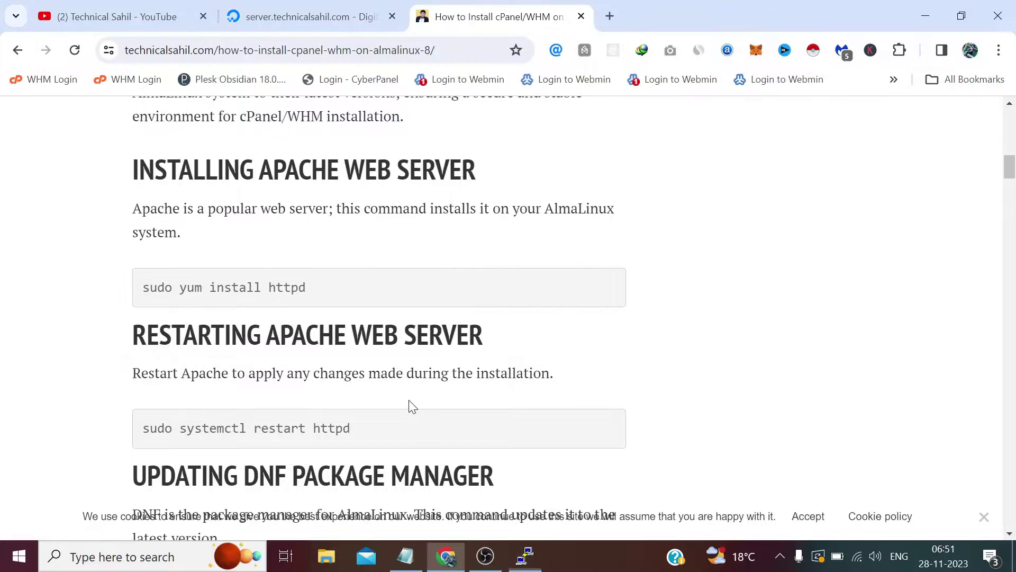
pyautogui.scroll(-1, 381, 381)
pyautogui.moveTo(352, 349); pyautogui.dragTo(144, 350)
pyautogui.rightClick(144, 350)
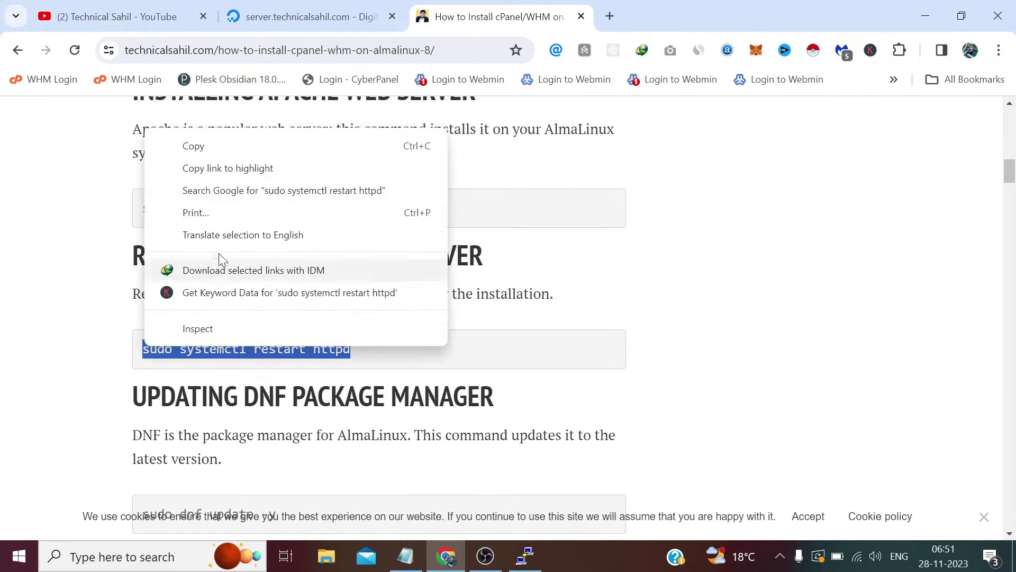
pyautogui.click(210, 149)
pyautogui.click(528, 557)
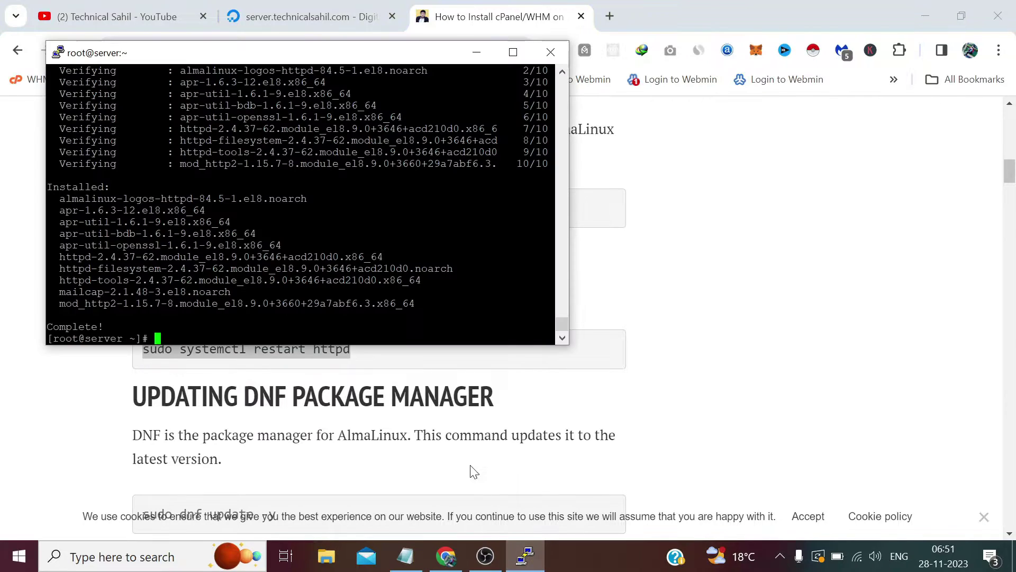
pyautogui.press('shift+Insert')
pyautogui.press('Return')
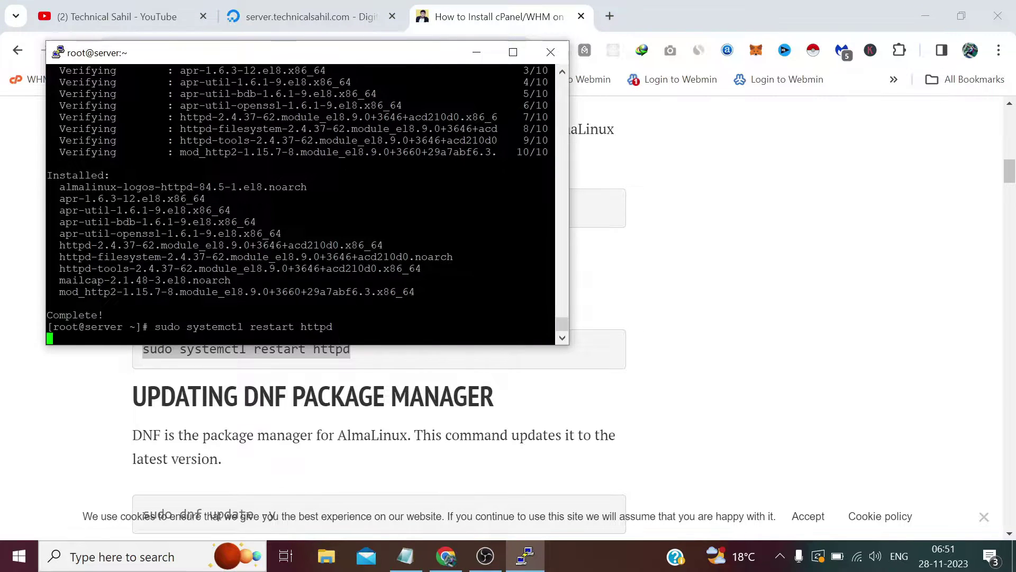
# Update all server packages with 'sudo dnf update -y'
pyautogui.click(620, 363)
pyautogui.scroll(-4, 620, 363)
pyautogui.scroll(-2, 620, 363)
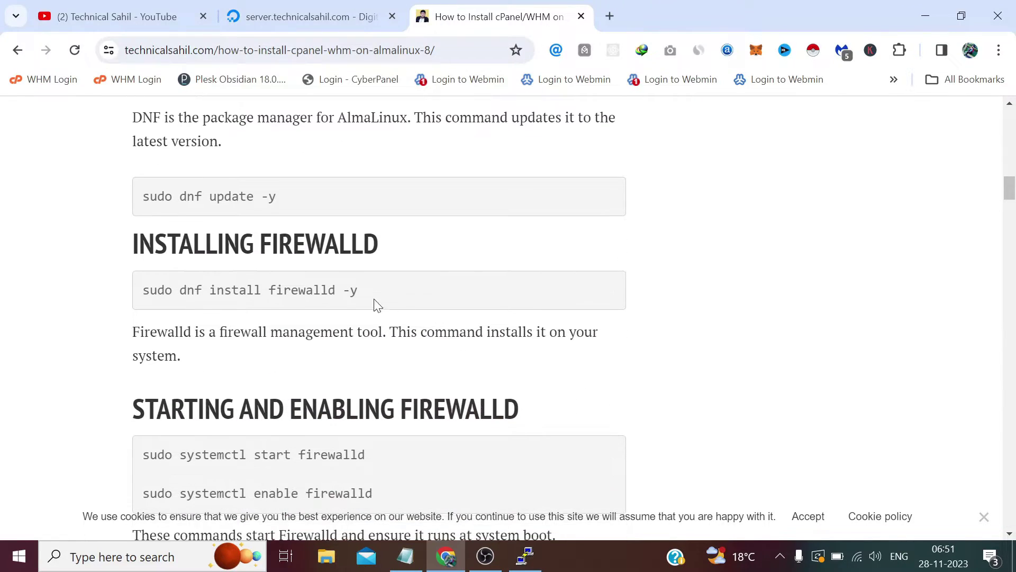
pyautogui.scroll(2, 376, 301)
pyautogui.moveTo(287, 273); pyautogui.dragTo(158, 264)
pyautogui.rightClick(160, 274)
pyautogui.click(181, 290)
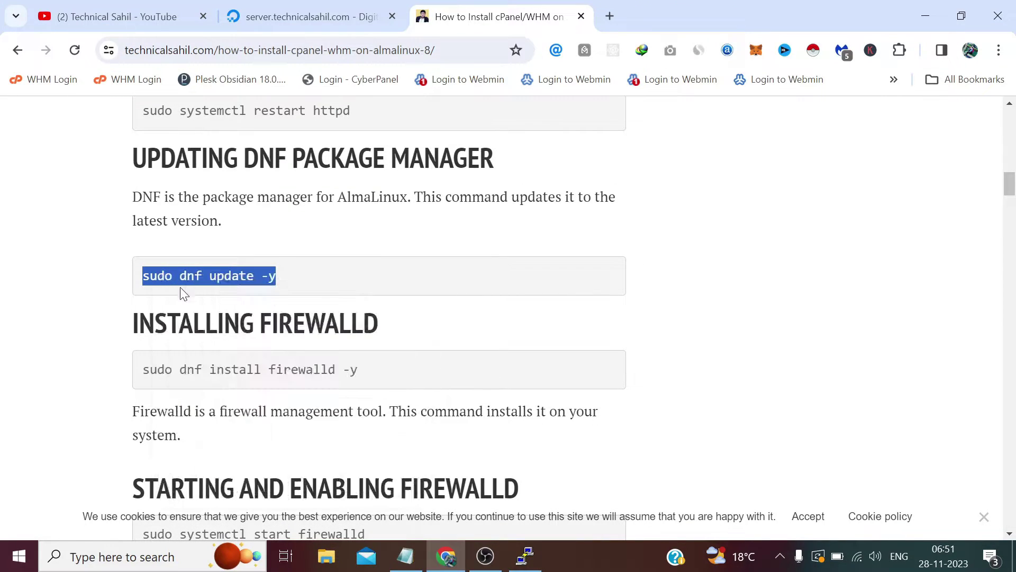
pyautogui.click(527, 557)
pyautogui.press('shift+Insert')
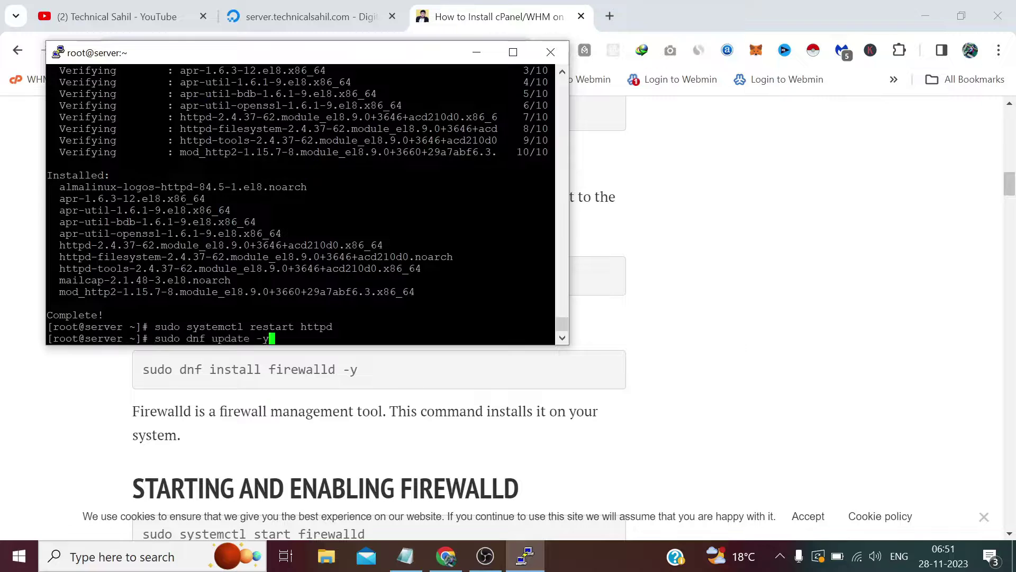
pyautogui.press('Return')
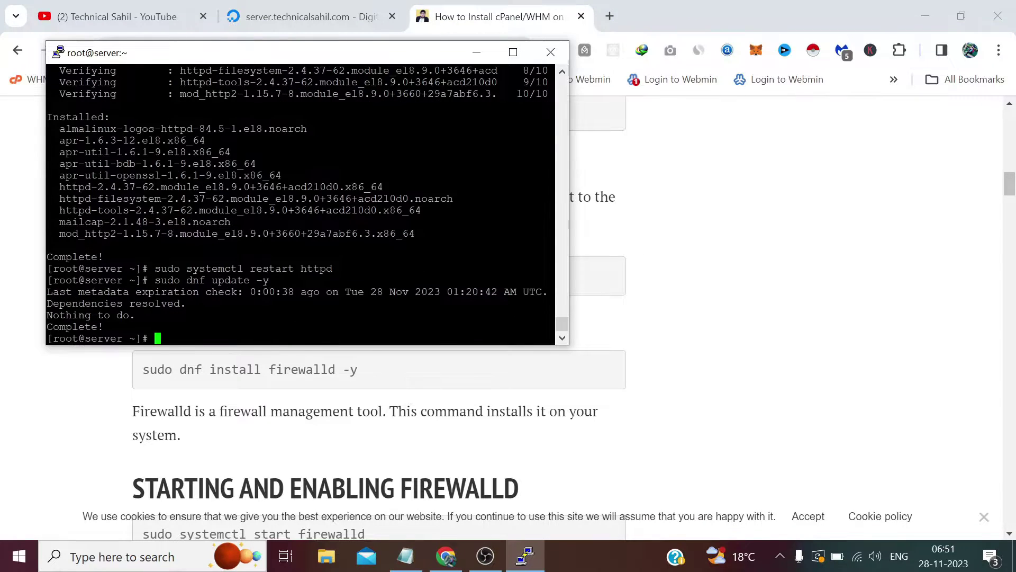
# Install the firewall with 'sudo dnf install firewalld -y'
pyautogui.click(405, 350)
pyautogui.scroll(-1, 427, 356)
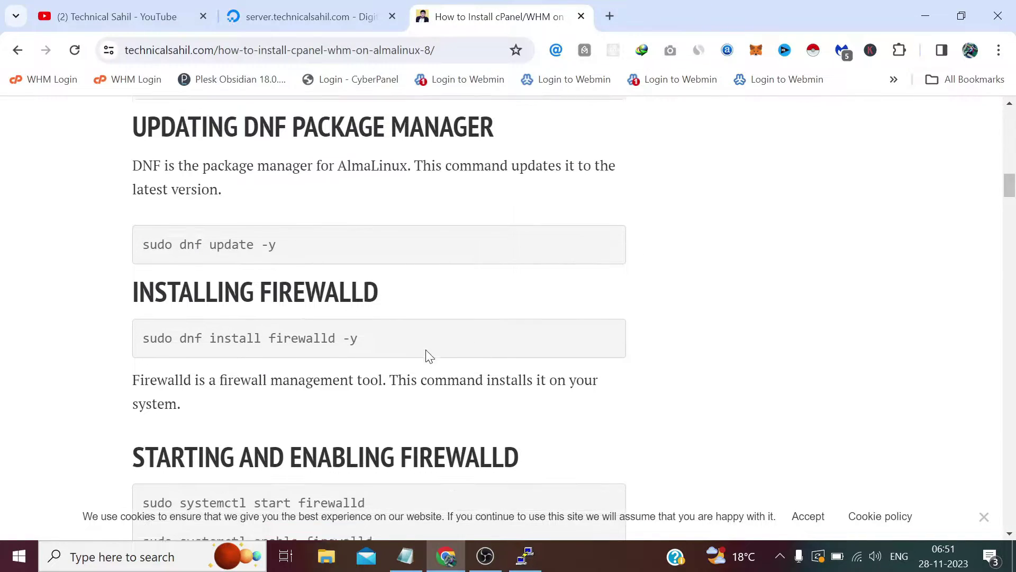
pyautogui.moveTo(363, 291); pyautogui.dragTo(142, 290)
pyautogui.rightClick(143, 290)
pyautogui.click(192, 305)
pyautogui.click(524, 556)
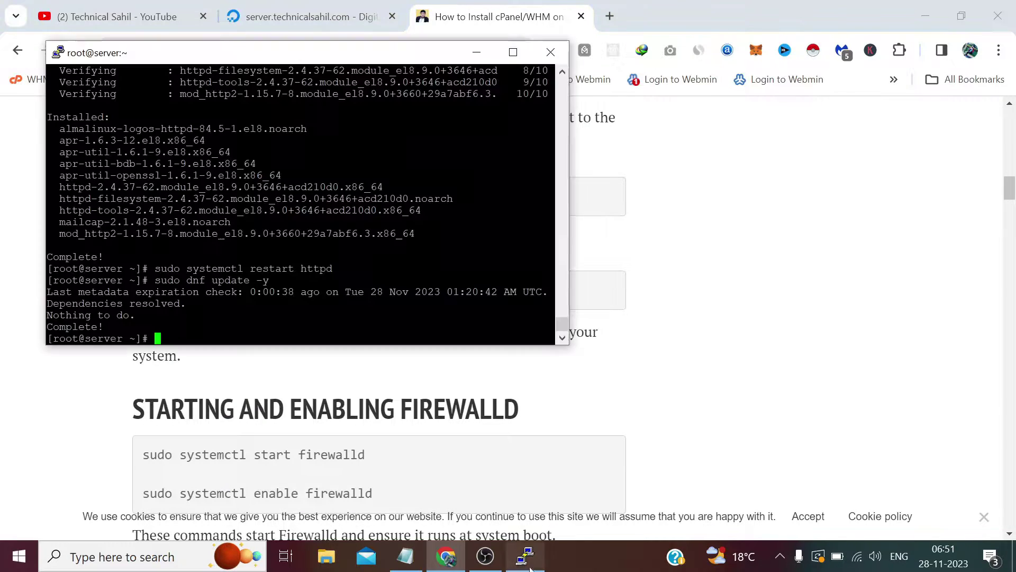
pyautogui.press('shift+Insert')
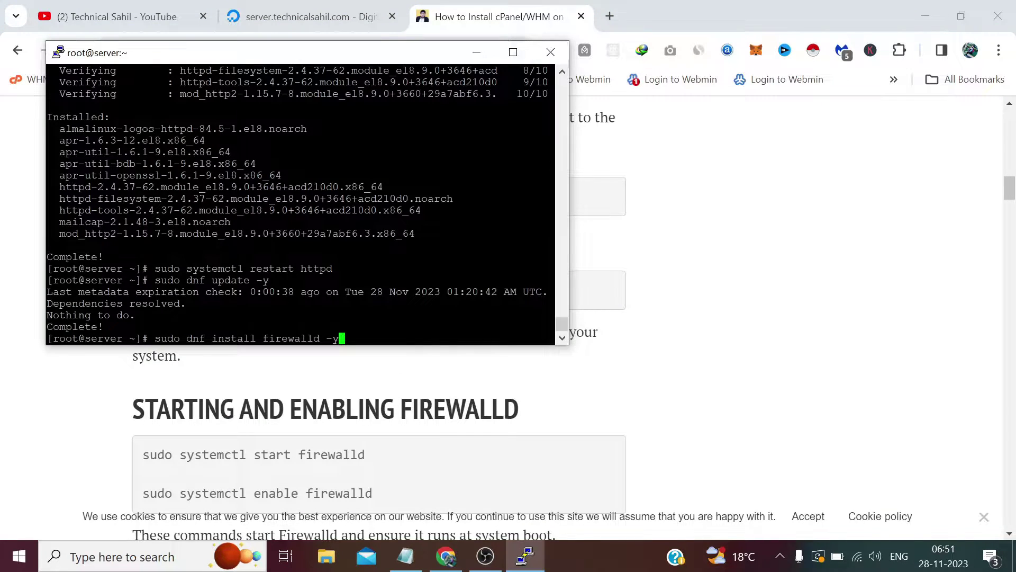
pyautogui.press('Return')
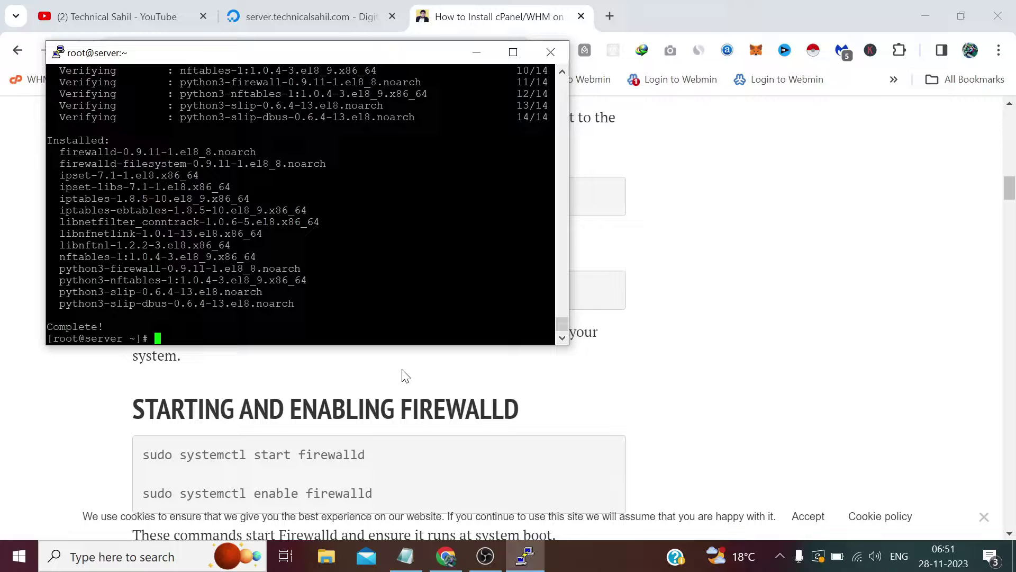
# Paste the firewalld start command from the tutorial at the terminal prompt
pyautogui.click(406, 376)
pyautogui.scroll(-3, 402, 369)
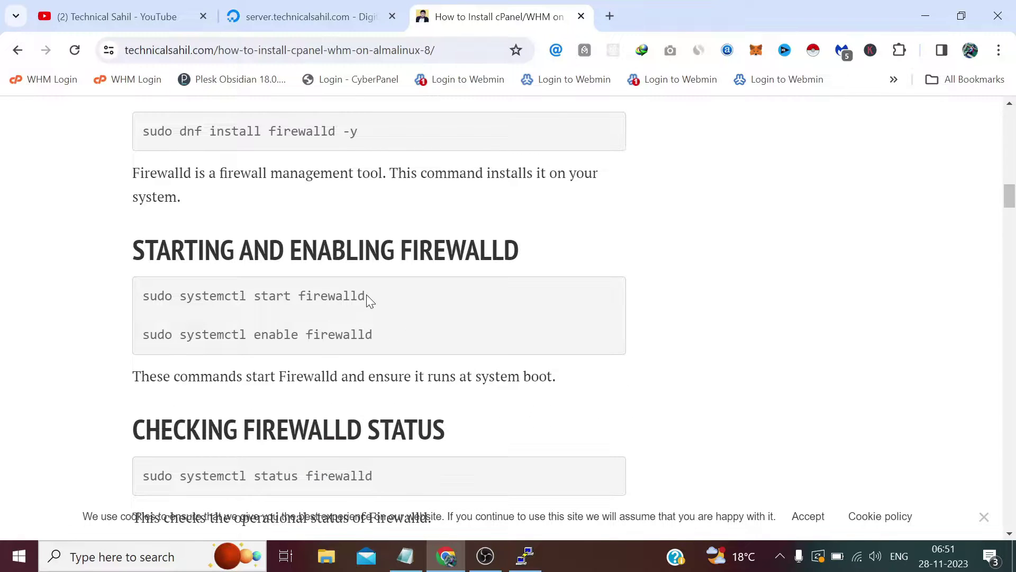
pyautogui.moveTo(366, 294); pyautogui.dragTo(142, 297)
pyautogui.rightClick(146, 298)
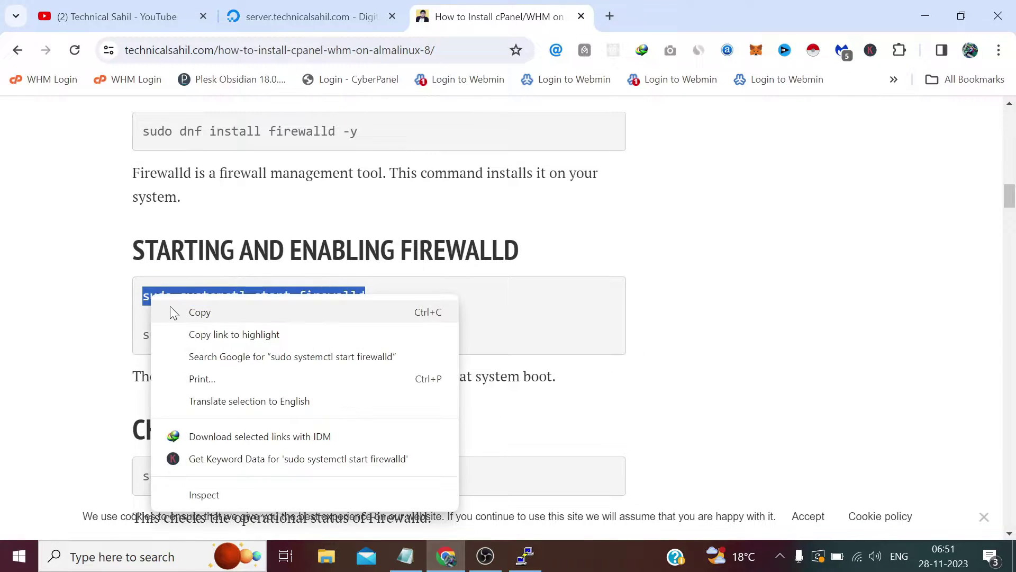
pyautogui.click(170, 307)
pyautogui.click(524, 556)
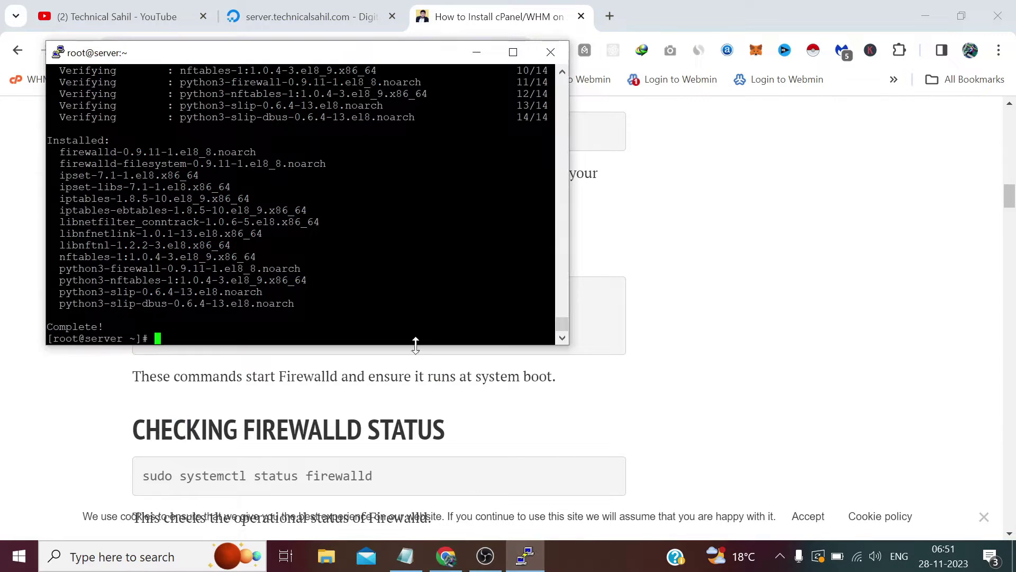
pyautogui.press('shift+Insert')
# Start firewalld and enable it to run at boot
pyautogui.press('Return')
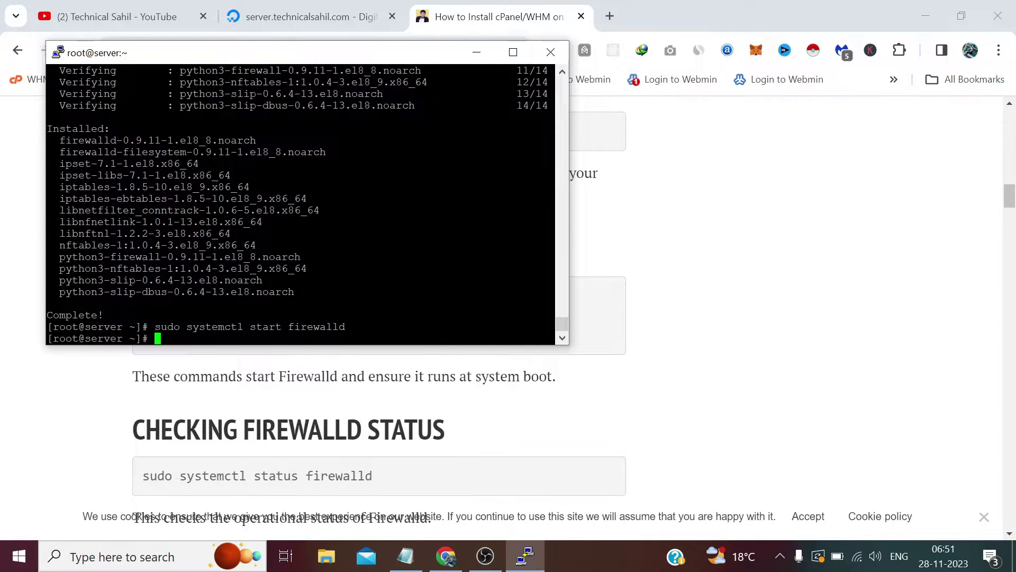
pyautogui.hotkey('alt', 'Tab')
pyautogui.moveTo(373, 334); pyautogui.dragTo(142, 335)
pyautogui.rightClick(145, 334)
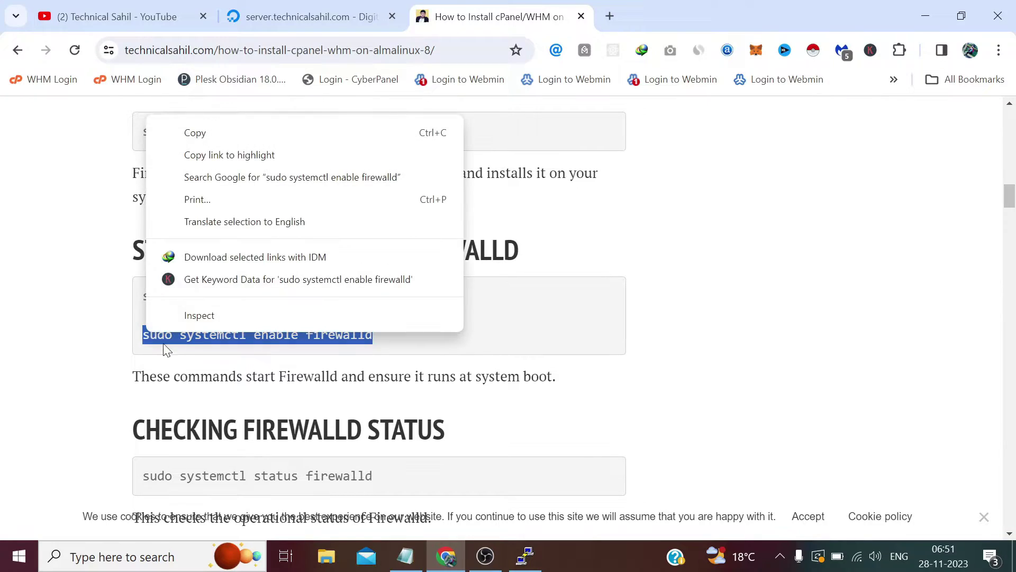
pyautogui.click(187, 138)
pyautogui.click(524, 556)
pyautogui.press('shift+Insert')
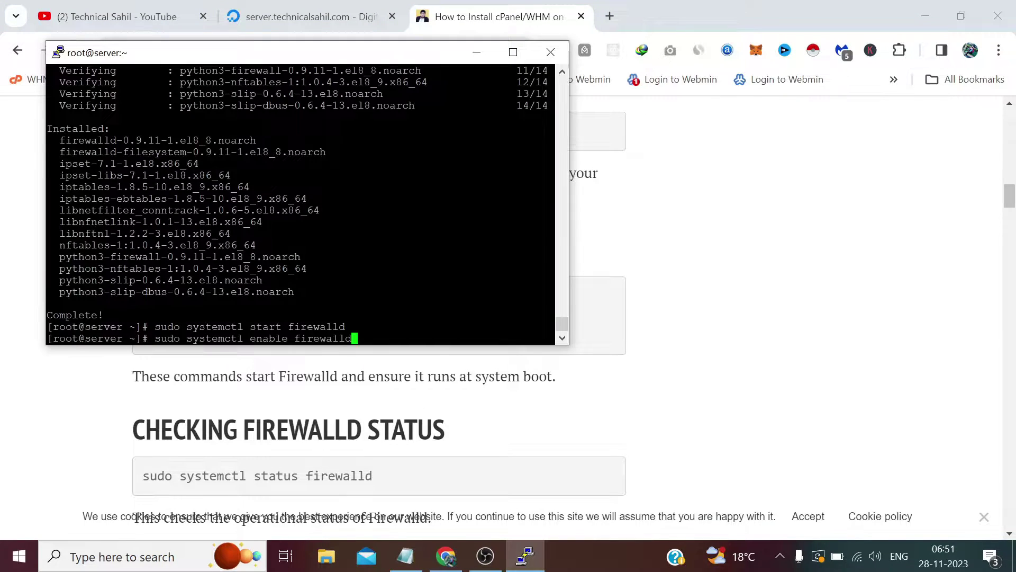
pyautogui.press('Return')
# Check firewalld's state with 'sudo systemctl status firewalld'
pyautogui.click(386, 411)
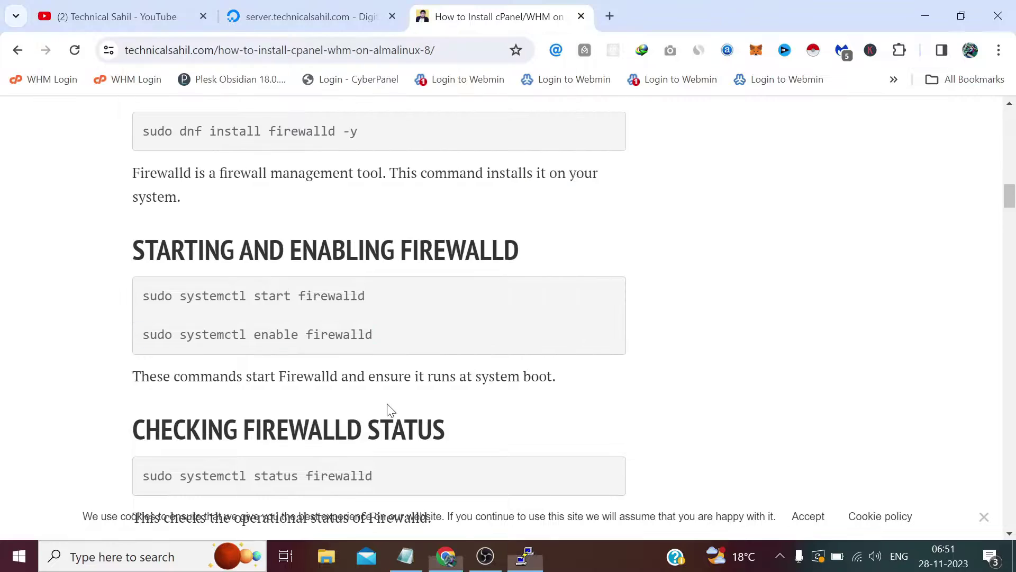
pyautogui.scroll(-1, 361, 369)
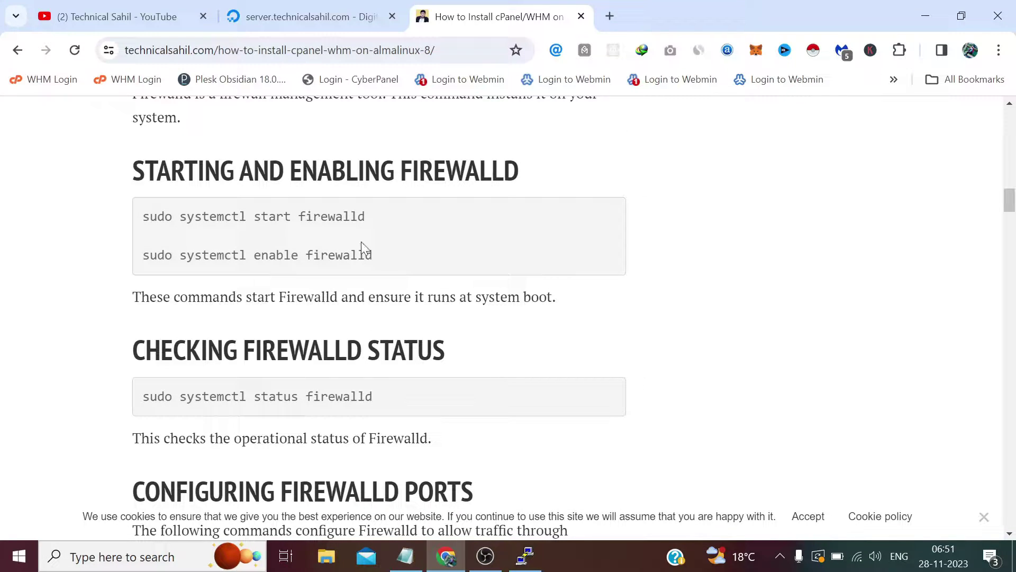
pyautogui.moveTo(376, 400); pyautogui.dragTo(142, 398)
pyautogui.rightClick(144, 396)
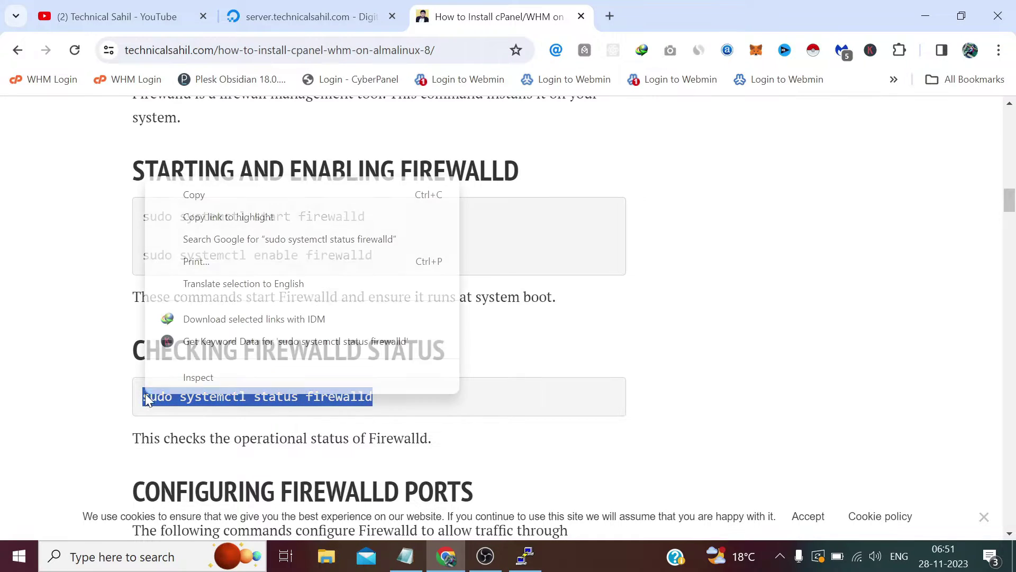
pyautogui.click(194, 195)
pyautogui.click(525, 555)
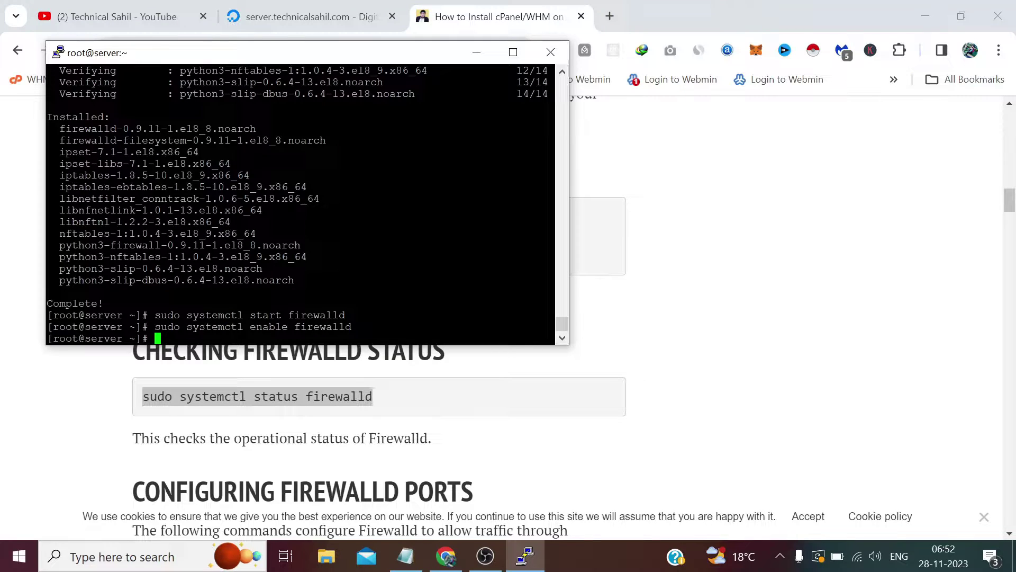
pyautogui.press('shift+Insert')
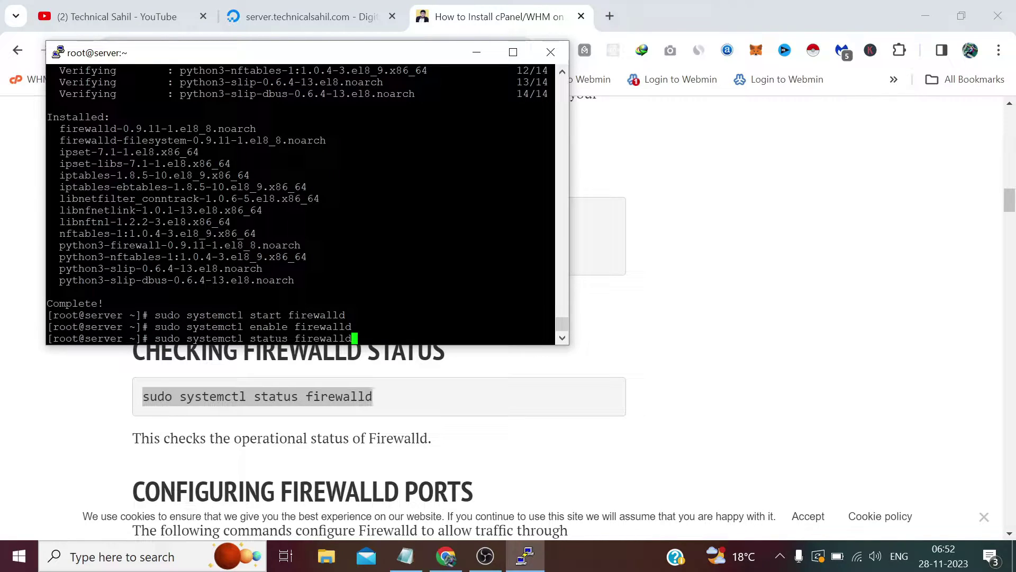
pyautogui.press('Return')
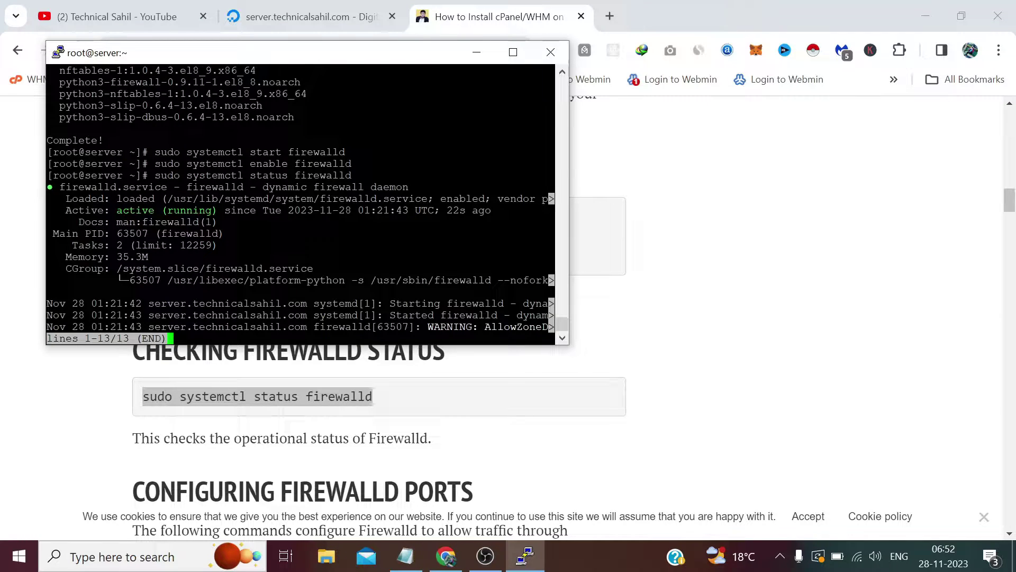
# Leave the status view and permanently open ports 80 and 443 with firewall-cmd --add-port
pyautogui.press('q')
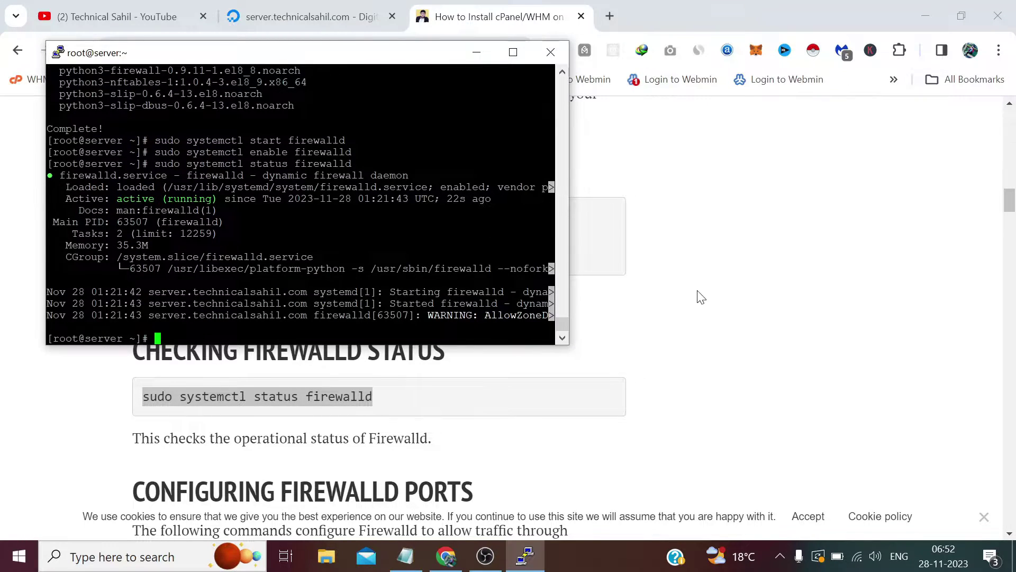
pyautogui.click(702, 297)
pyautogui.scroll(-8, 560, 302)
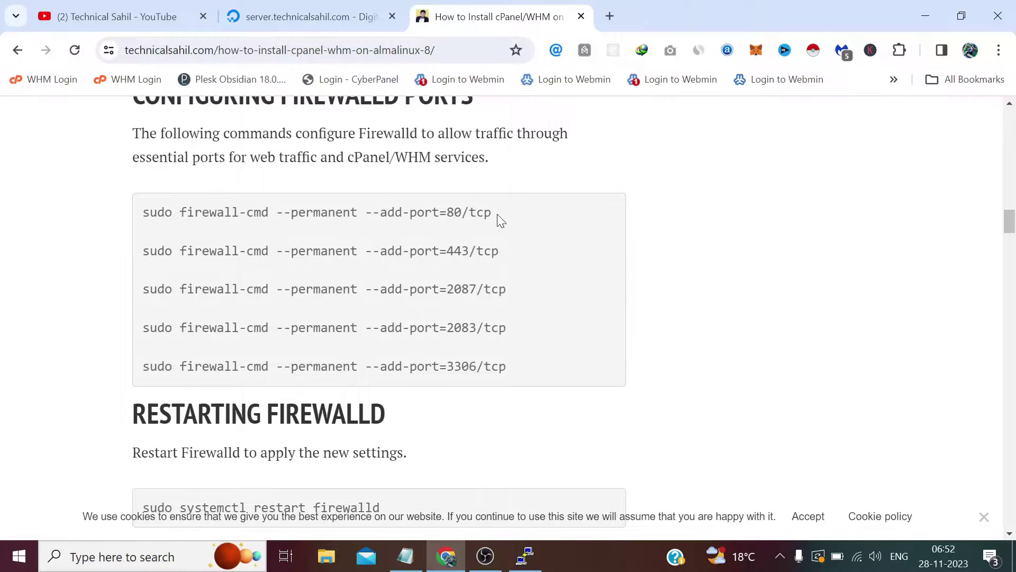
pyautogui.moveTo(498, 217); pyautogui.dragTo(141, 208)
pyautogui.rightClick(153, 216)
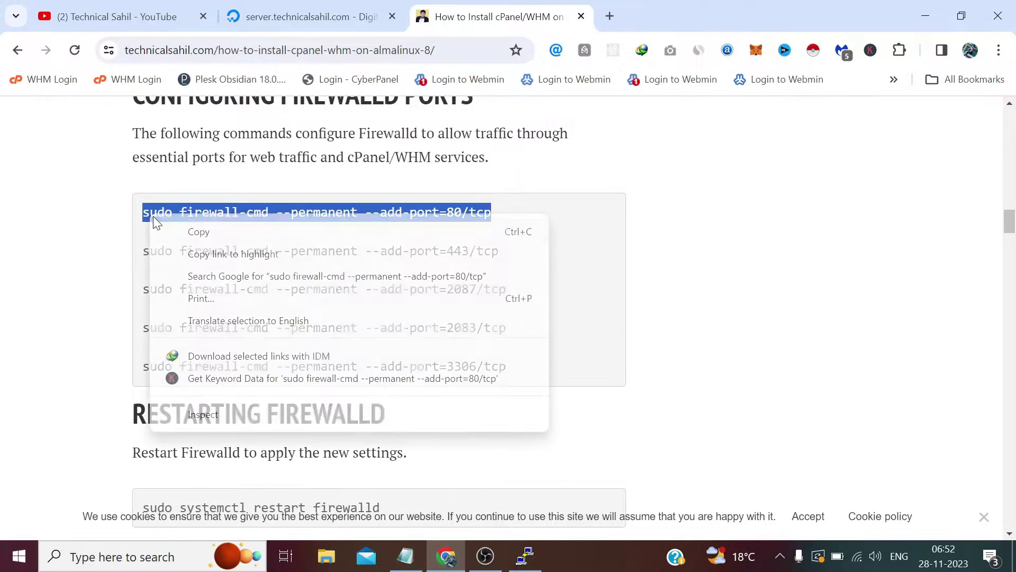
pyautogui.click(179, 233)
pyautogui.click(525, 556)
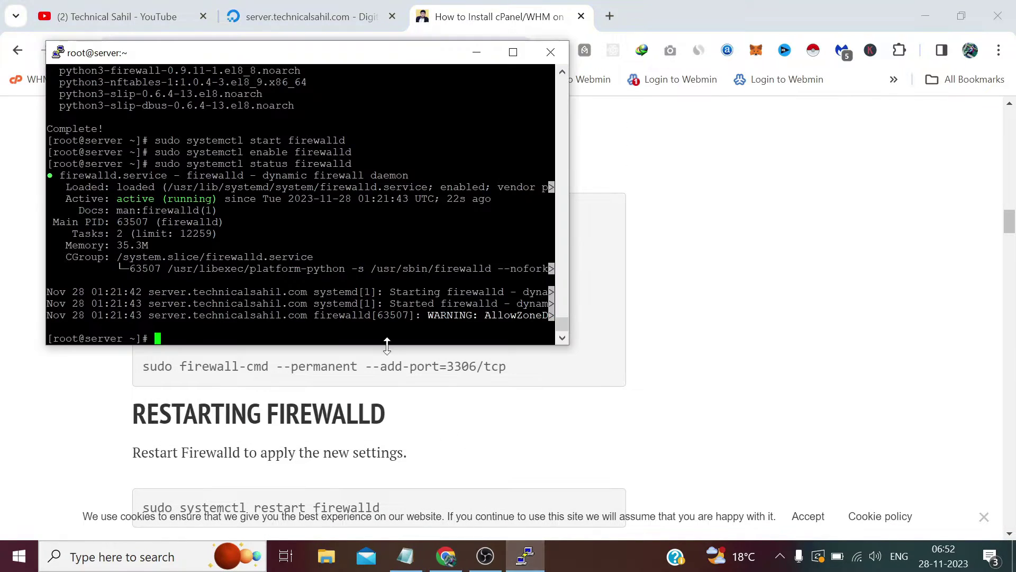
pyautogui.press('shift+Insert')
pyautogui.press('Return')
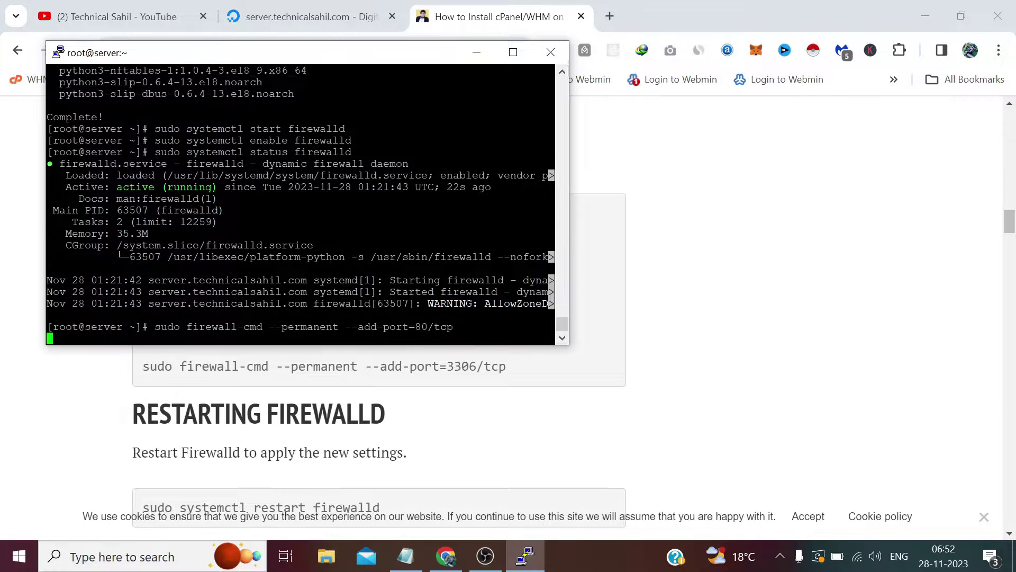
pyautogui.click(506, 408)
pyautogui.moveTo(505, 253); pyautogui.dragTo(150, 252)
pyautogui.rightClick(154, 254)
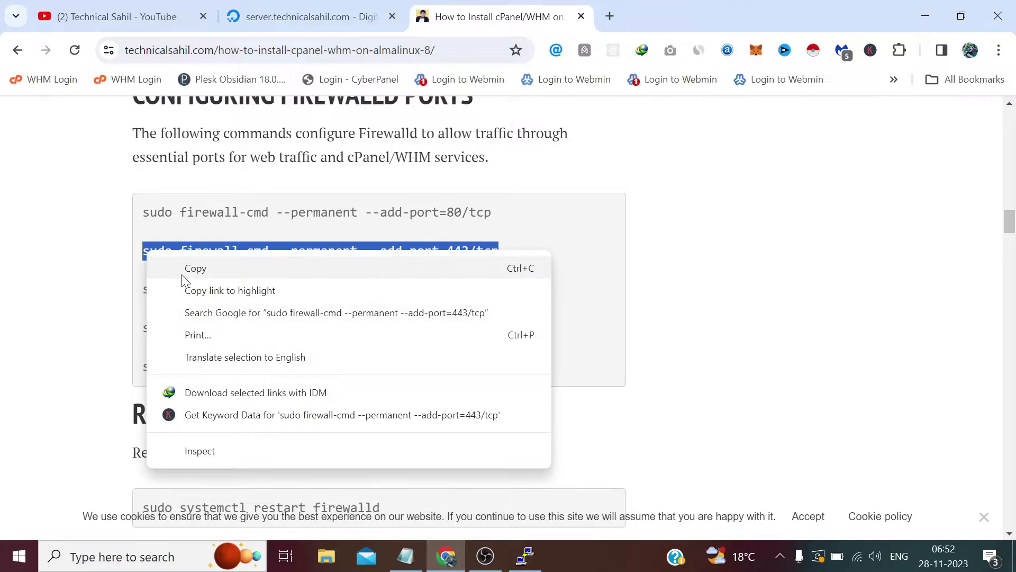
pyautogui.click(183, 268)
pyautogui.click(525, 556)
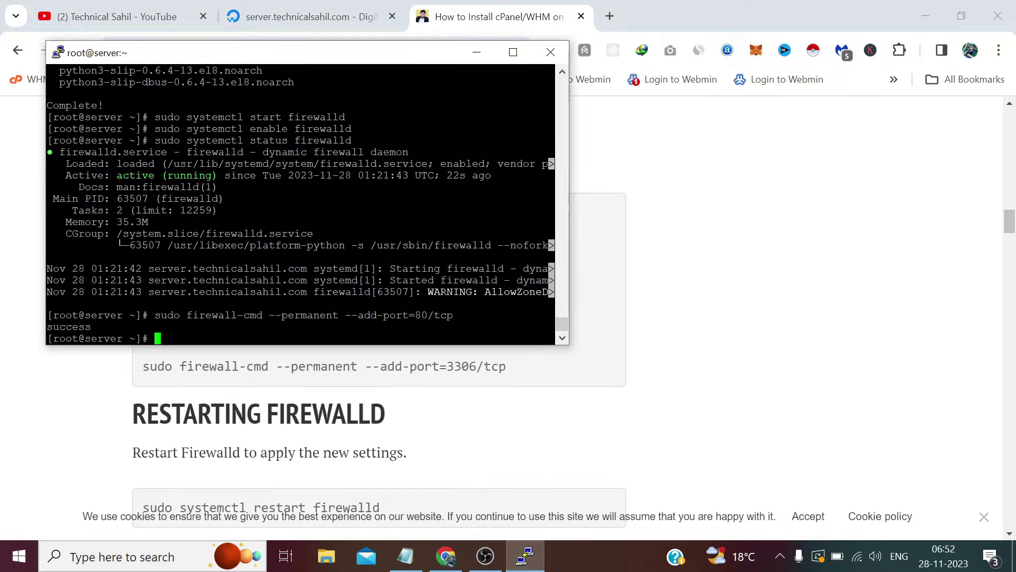
pyautogui.rightClick(466, 317)
pyautogui.press('Return')
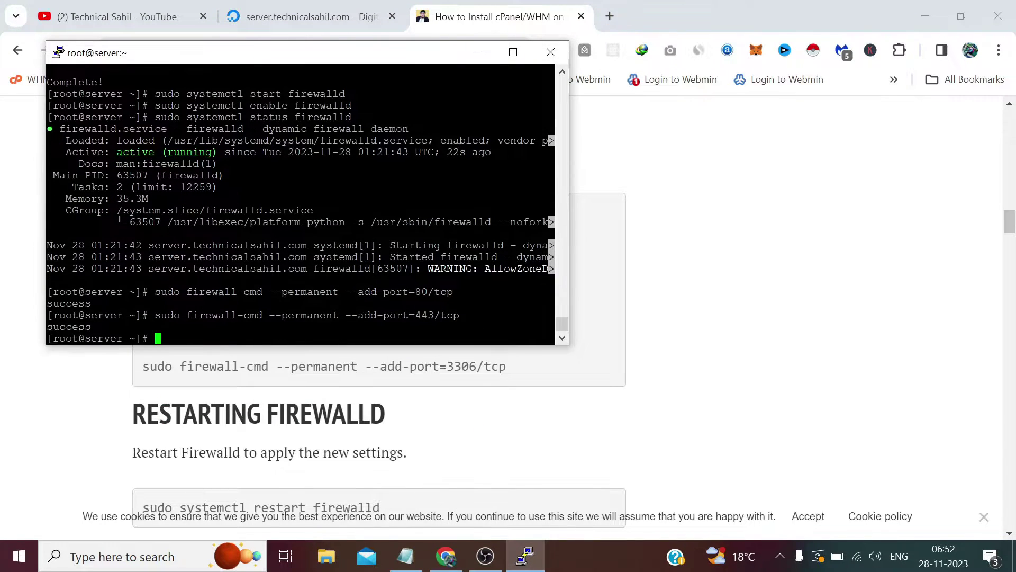
# Permanently open ports 2087, 2083 and 3306 with firewall-cmd --add-port
pyautogui.click(479, 384)
pyautogui.moveTo(511, 293); pyautogui.dragTo(149, 290)
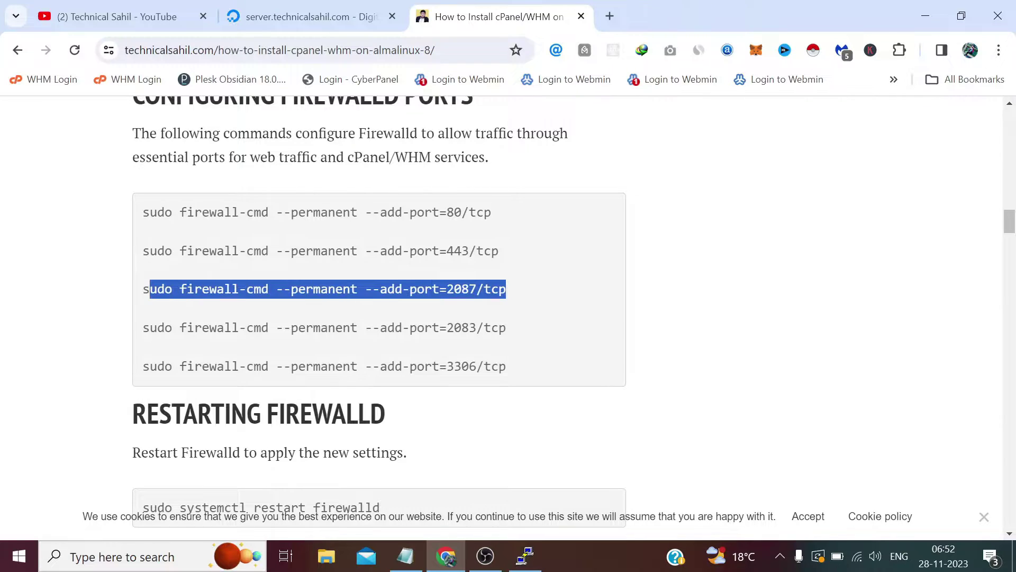
pyautogui.rightClick(149, 292)
pyautogui.click(209, 309)
pyautogui.click(527, 560)
pyautogui.press('shift+Insert')
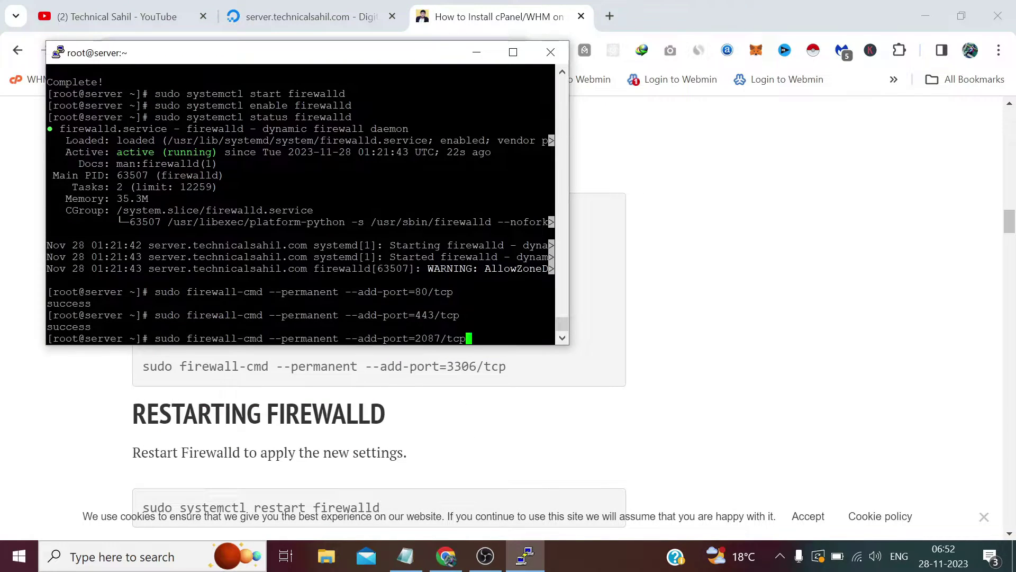
pyautogui.press('Return')
pyautogui.click(495, 351)
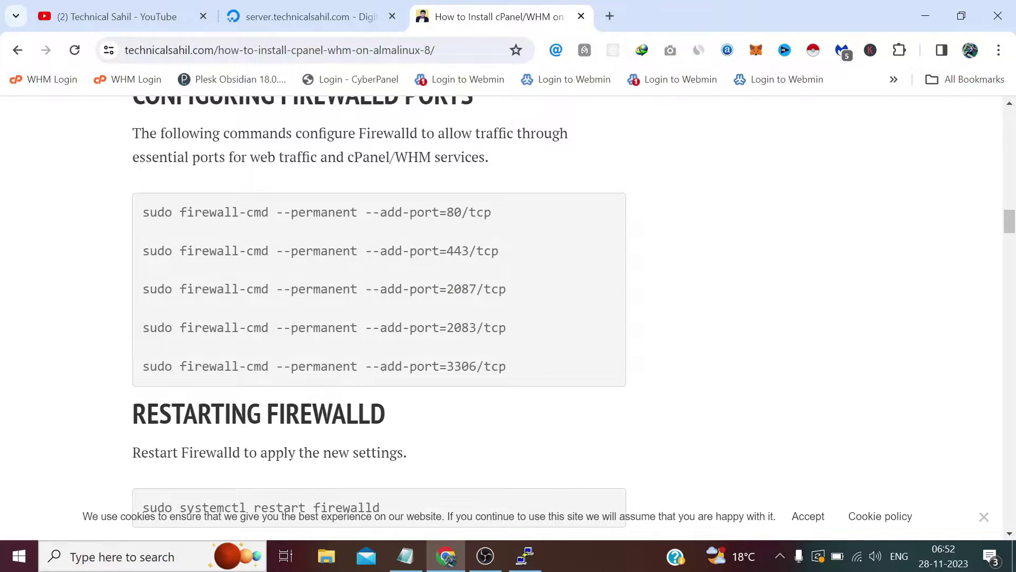
pyautogui.moveTo(506, 328); pyautogui.dragTo(142, 327)
pyautogui.rightClick(151, 331)
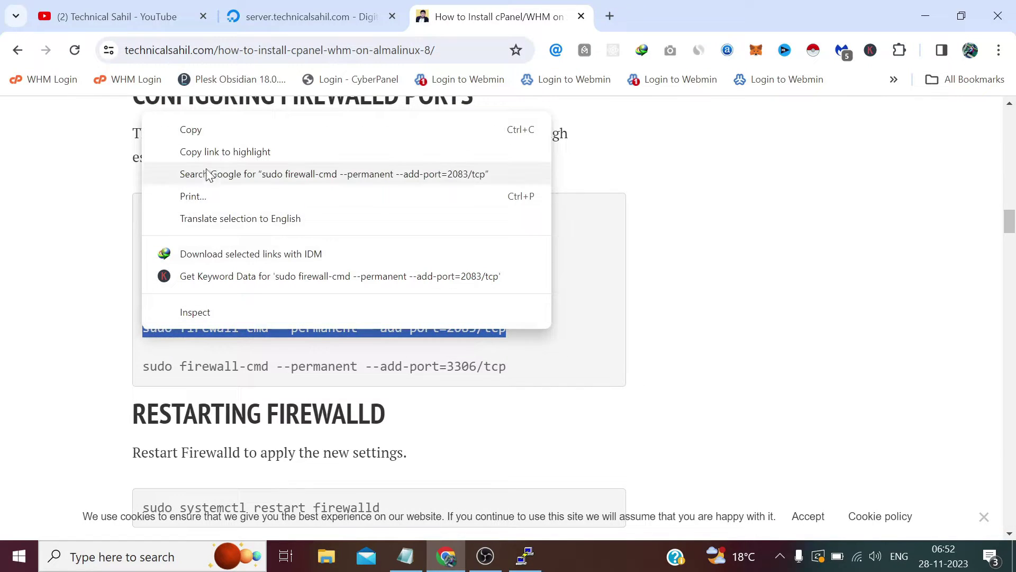
pyautogui.click(203, 127)
pyautogui.click(525, 559)
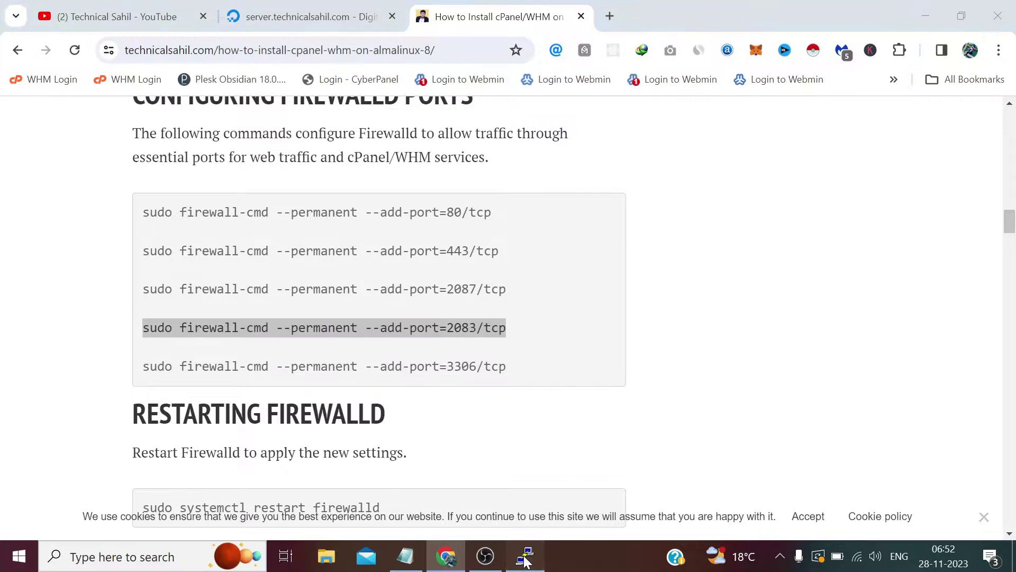
pyautogui.press('shift+Insert')
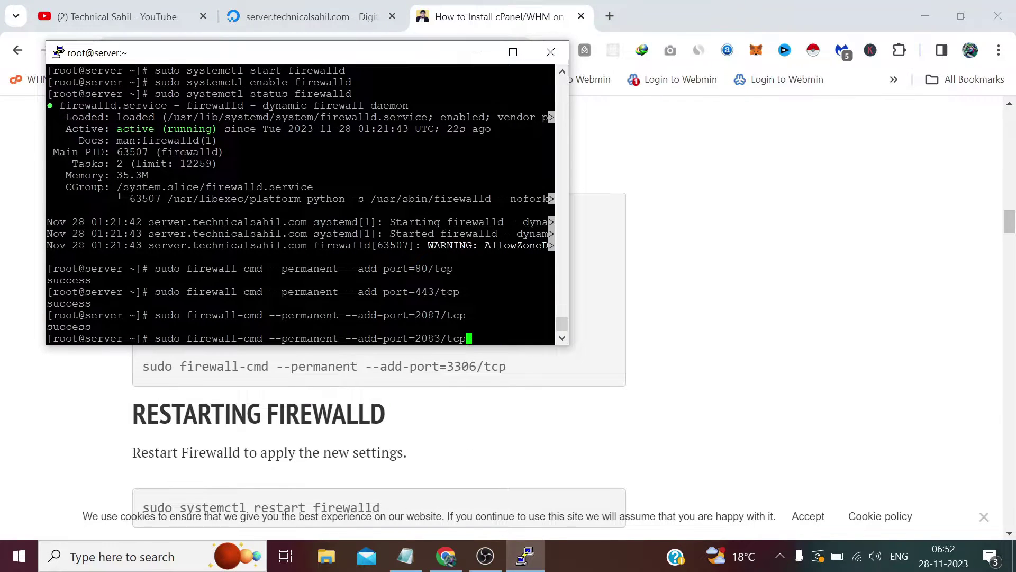
pyautogui.press('Return')
pyautogui.moveTo(507, 366); pyautogui.dragTo(145, 367)
pyautogui.rightClick(149, 366)
pyautogui.click(249, 169)
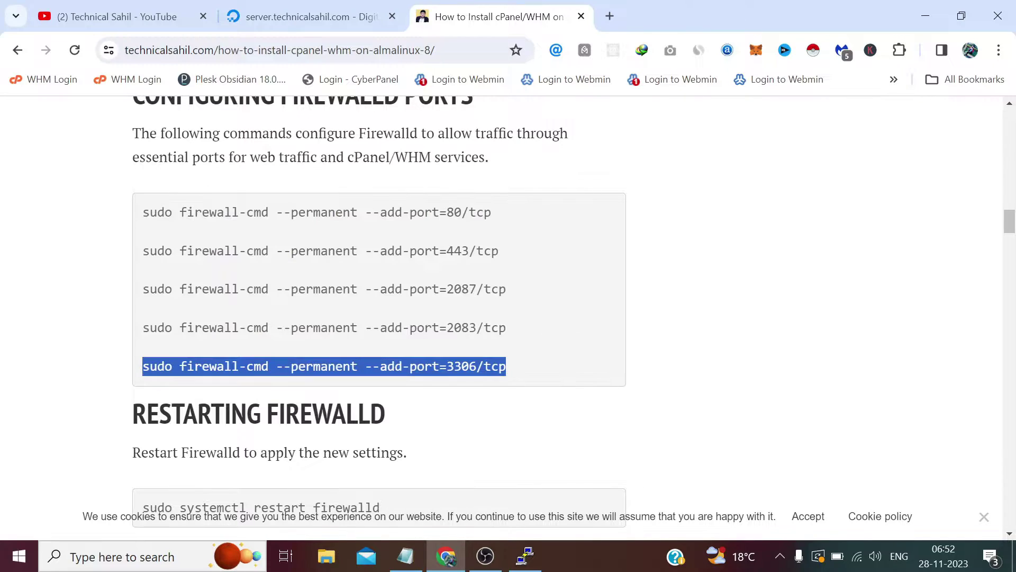
pyautogui.click(524, 554)
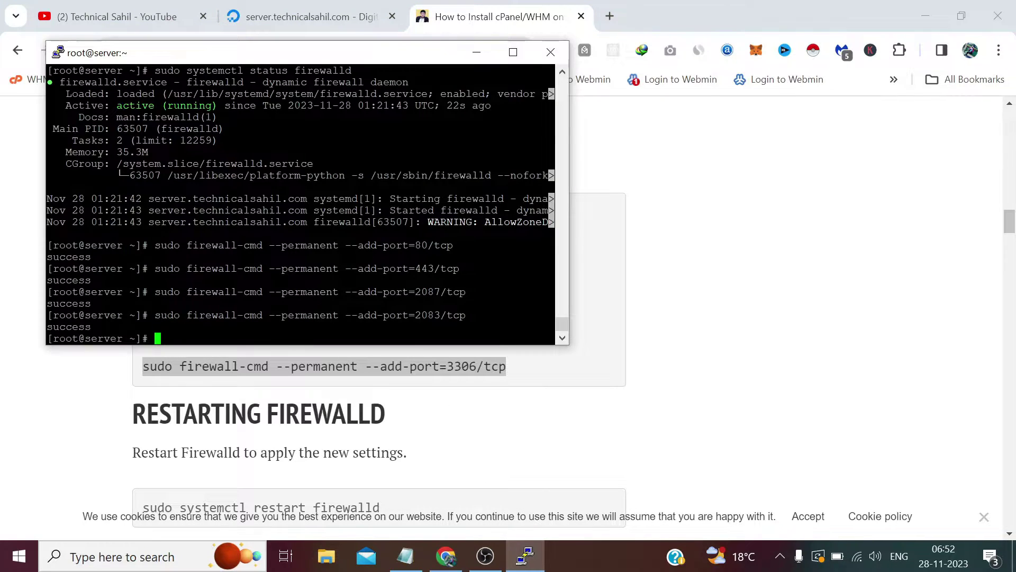
pyautogui.press('shift+Insert')
pyautogui.press('Return')
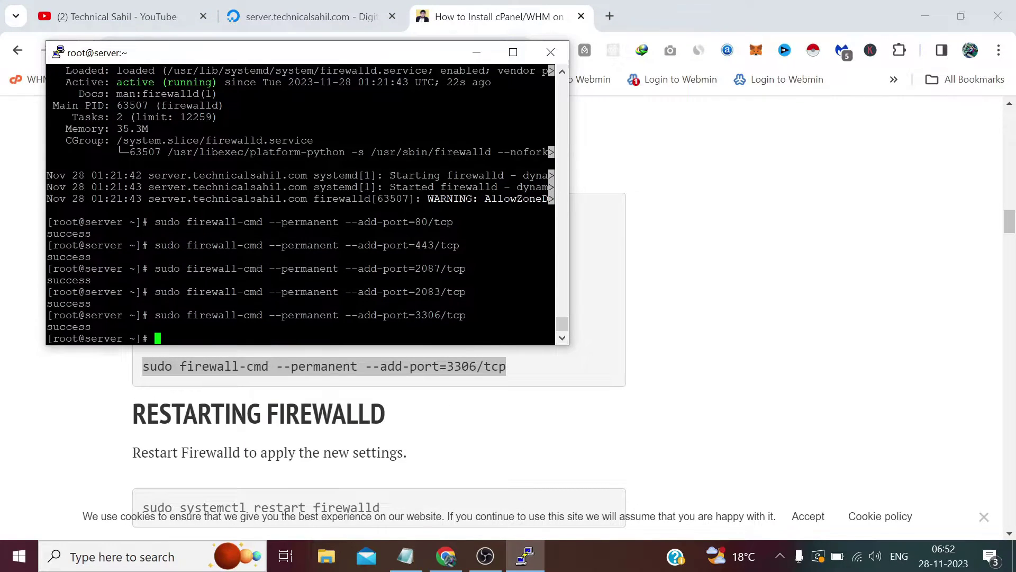
# Restart firewalld with 'systemctl restart firewalld' to apply the new ports
pyautogui.click(496, 407)
pyautogui.scroll(-3, 433, 365)
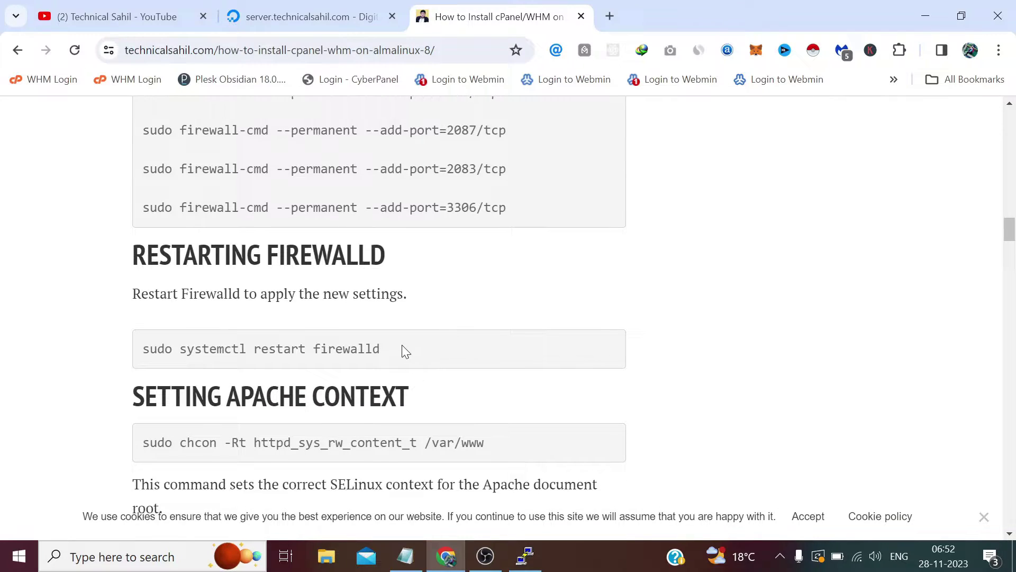
pyautogui.moveTo(382, 350); pyautogui.dragTo(142, 350)
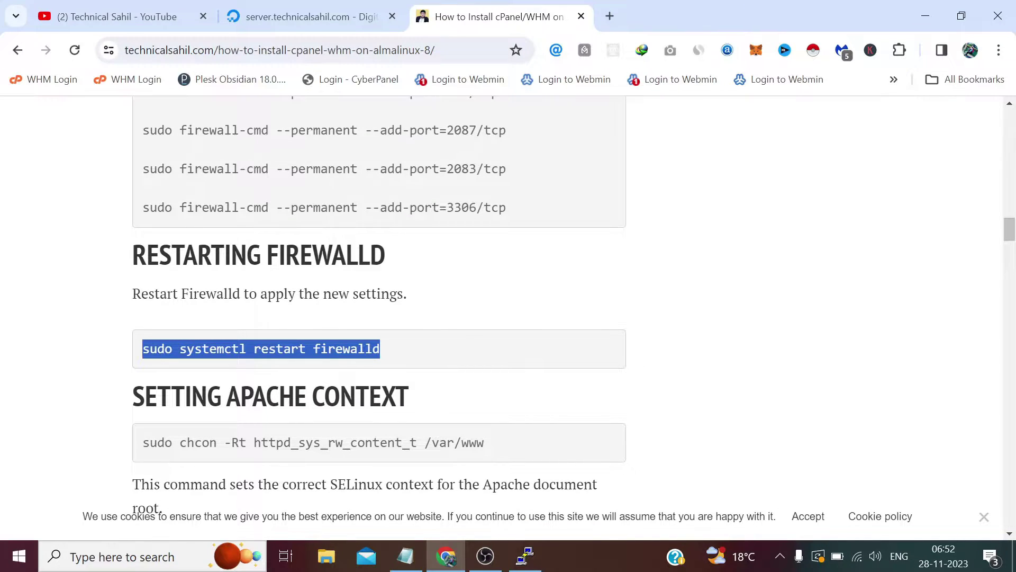
pyautogui.rightClick(144, 348)
pyautogui.click(203, 149)
pyautogui.click(525, 556)
pyautogui.press('shift+Insert')
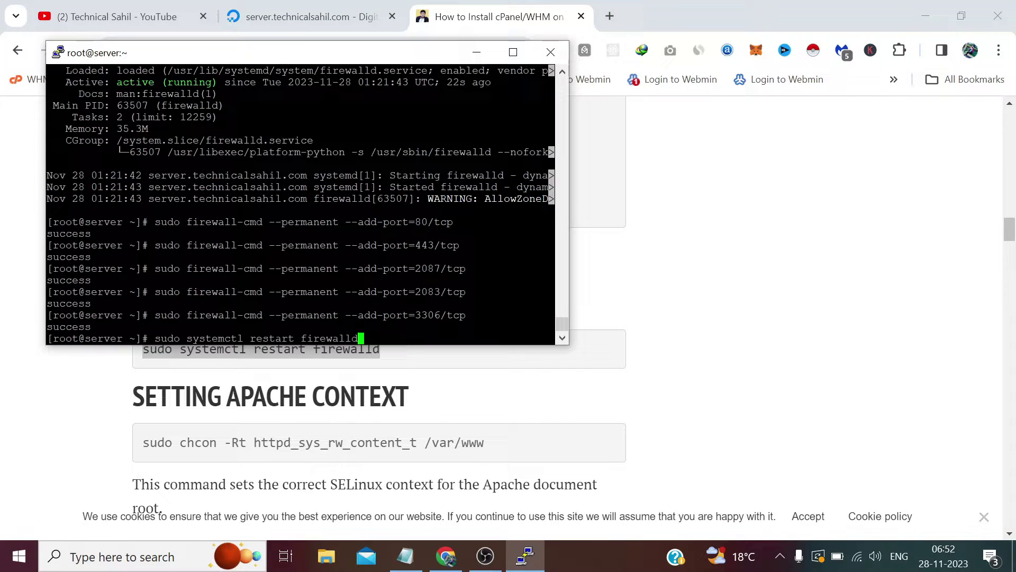
pyautogui.press('Return')
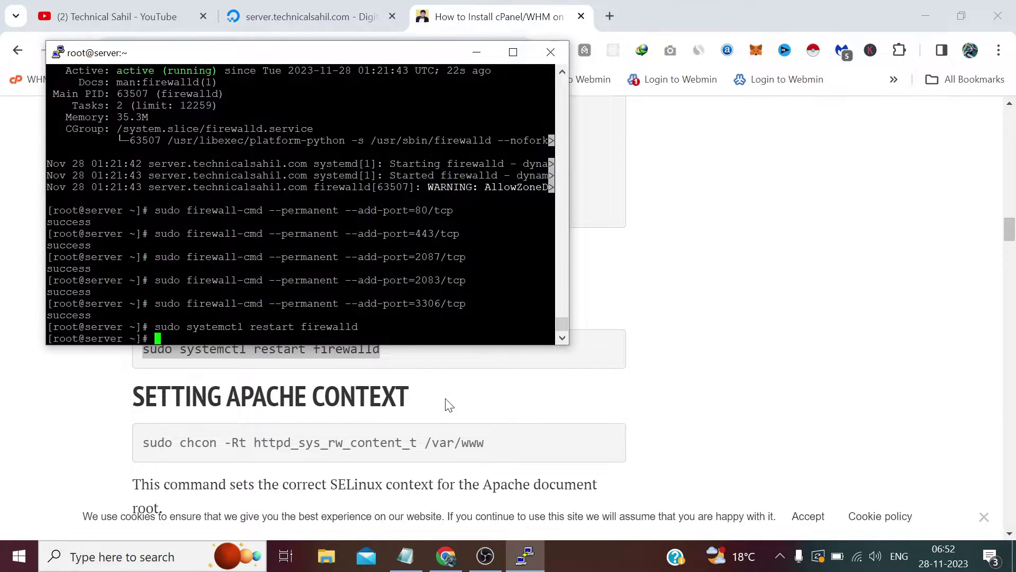
# Set the Apache SELinux context on /var/www with the chcon command
pyautogui.click(448, 405)
pyautogui.scroll(-1, 429, 374)
pyautogui.moveTo(485, 365); pyautogui.dragTo(142, 364)
pyautogui.rightClick(152, 364)
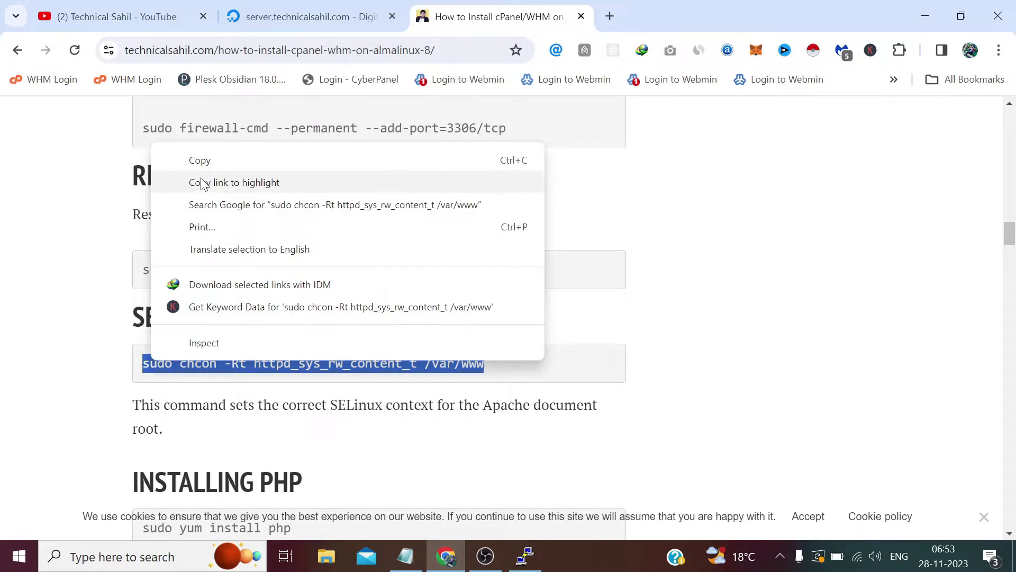
pyautogui.click(202, 160)
pyautogui.click(525, 556)
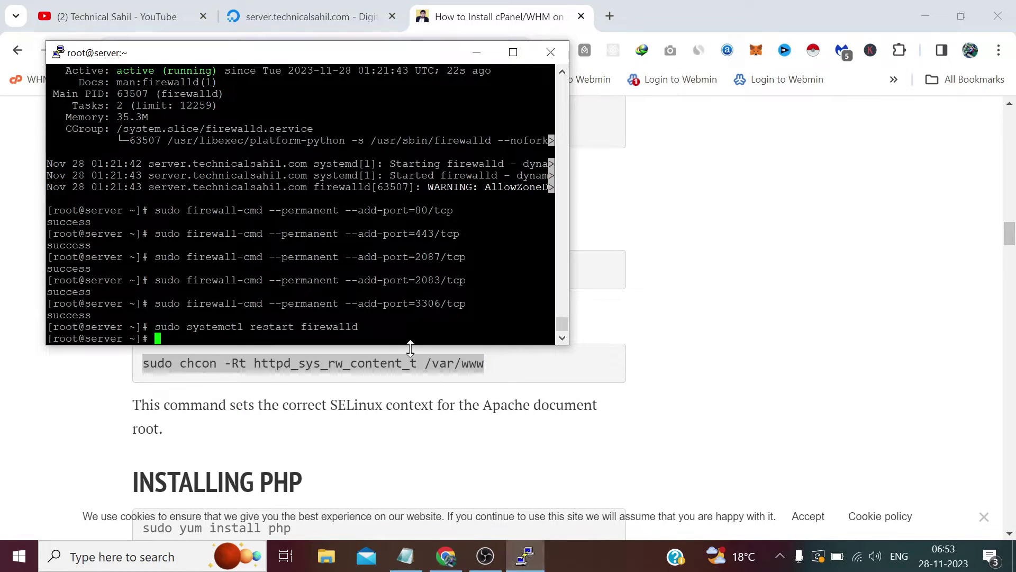
pyautogui.rightClick(521, 339)
pyautogui.press('Return')
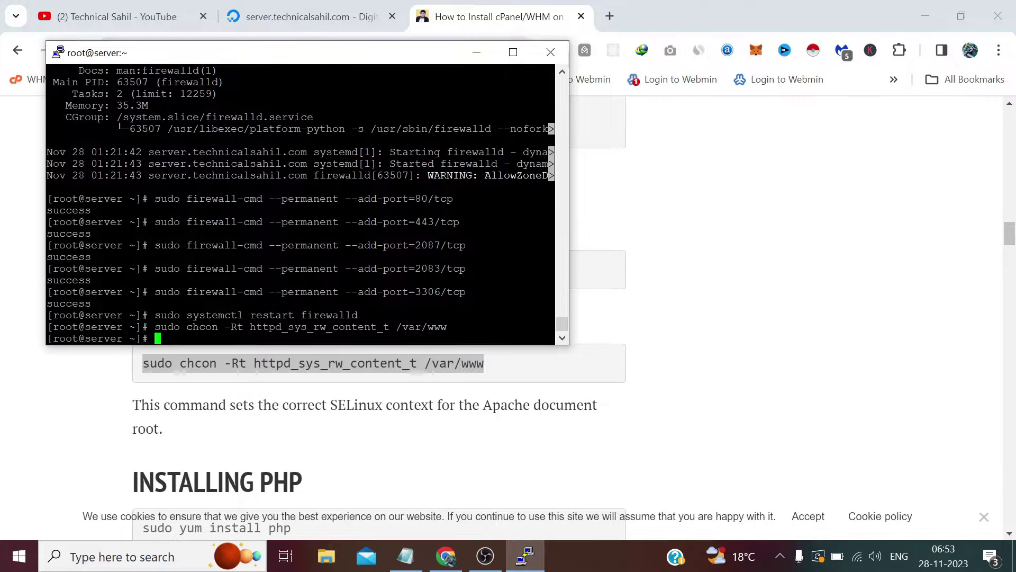
pyautogui.click(464, 428)
# Run the tutorial's 'sudo yum install php' command in PuTTY and confirm the 5 packages
pyautogui.scroll(-3, 460, 426)
pyautogui.scroll(1, 399, 367)
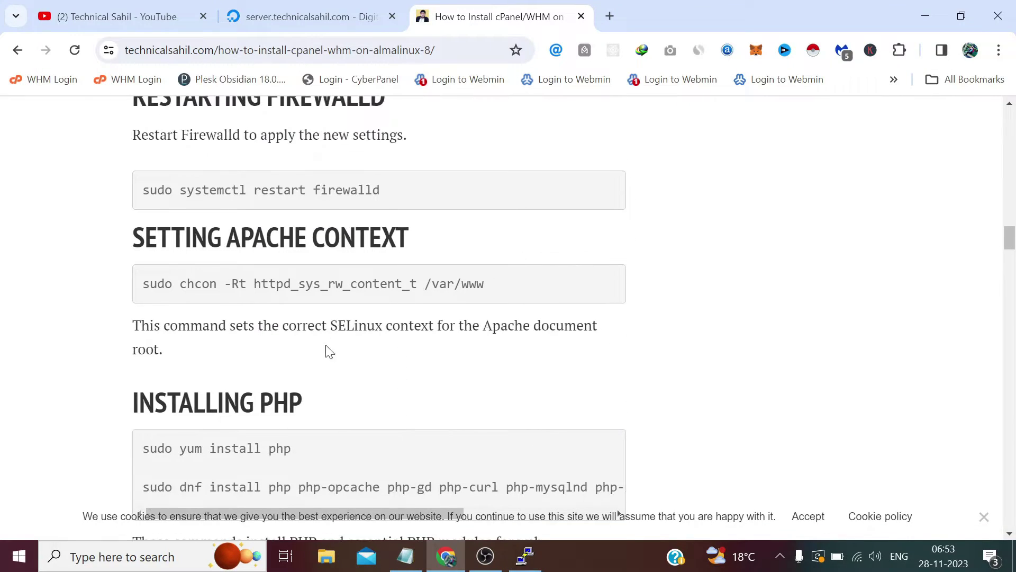
pyautogui.scroll(-3, 267, 376)
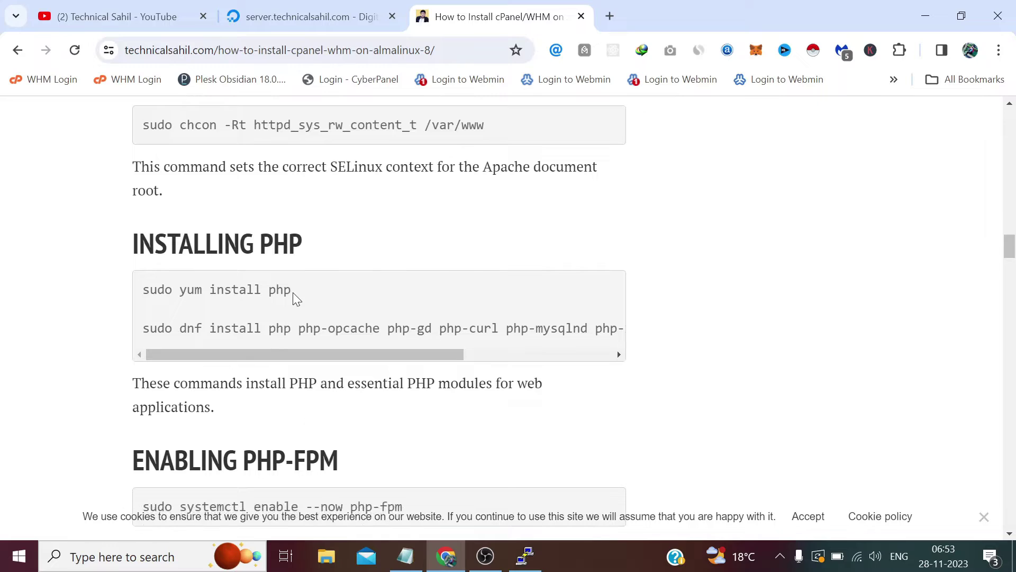
pyautogui.moveTo(292, 290); pyautogui.dragTo(141, 290)
pyautogui.rightClick(182, 290)
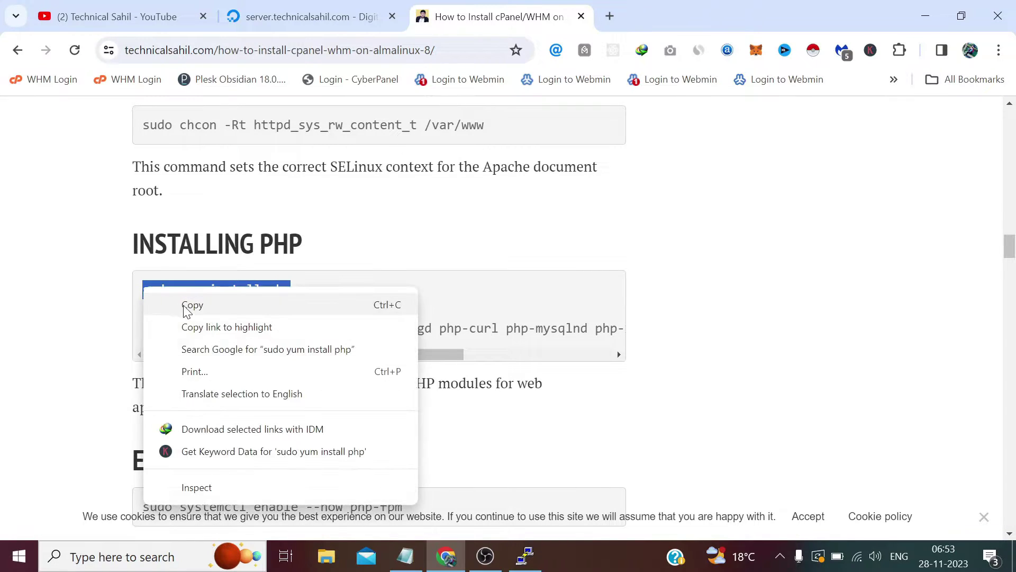
pyautogui.click(188, 306)
pyautogui.click(526, 553)
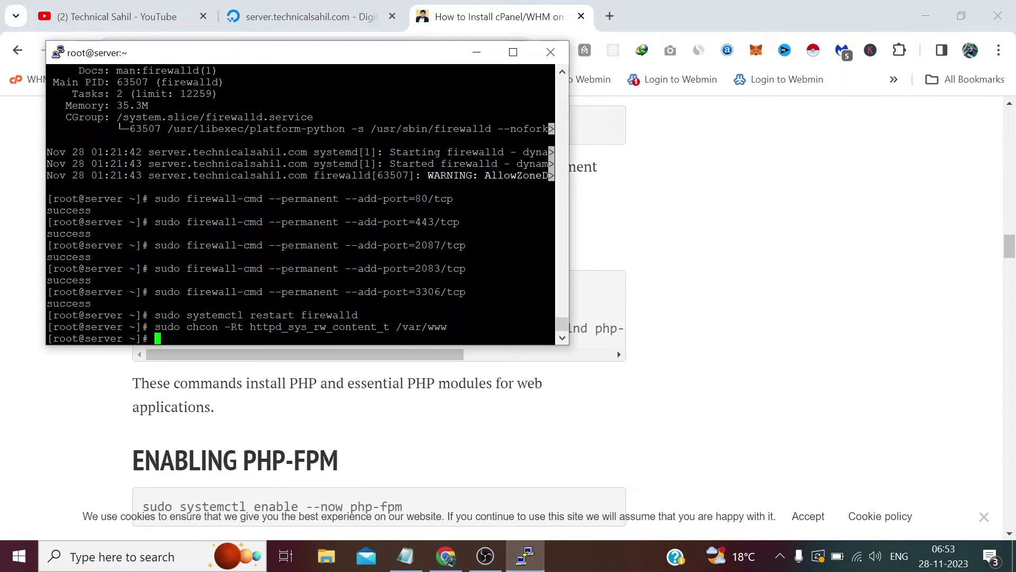
pyautogui.press('shift+Insert')
pyautogui.press('Return')
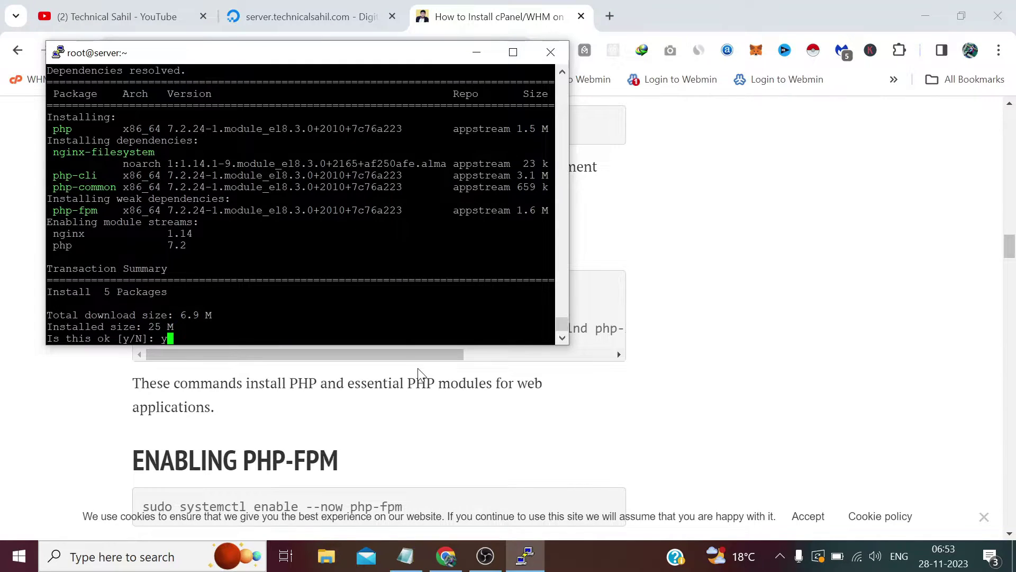
pyautogui.press('Return')
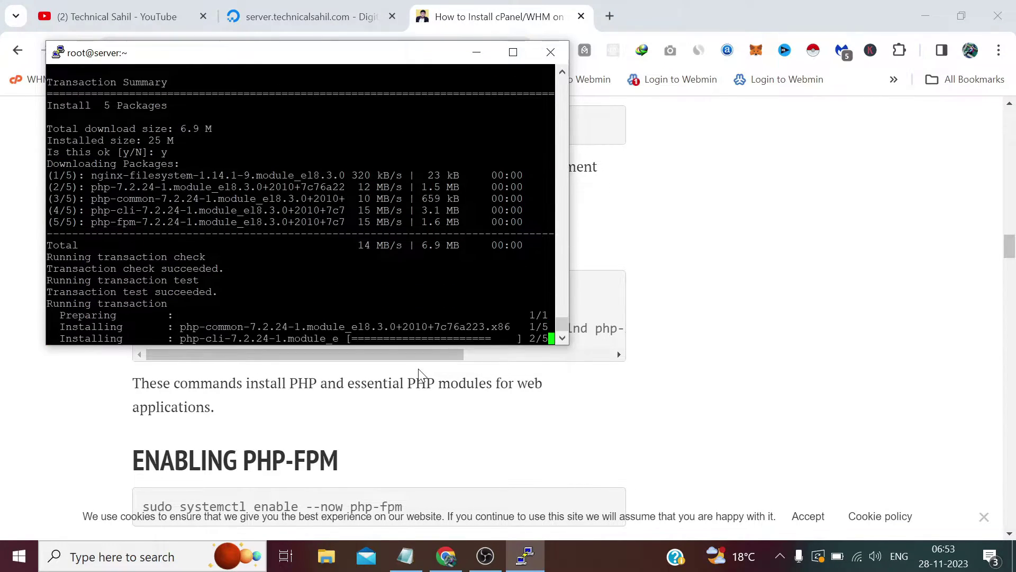
# Run the tutorial's dnf install command for the PHP modules, answering y for 14 packages
pyautogui.click(443, 412)
pyautogui.moveTo(142, 328); pyautogui.dragTo(642, 334)
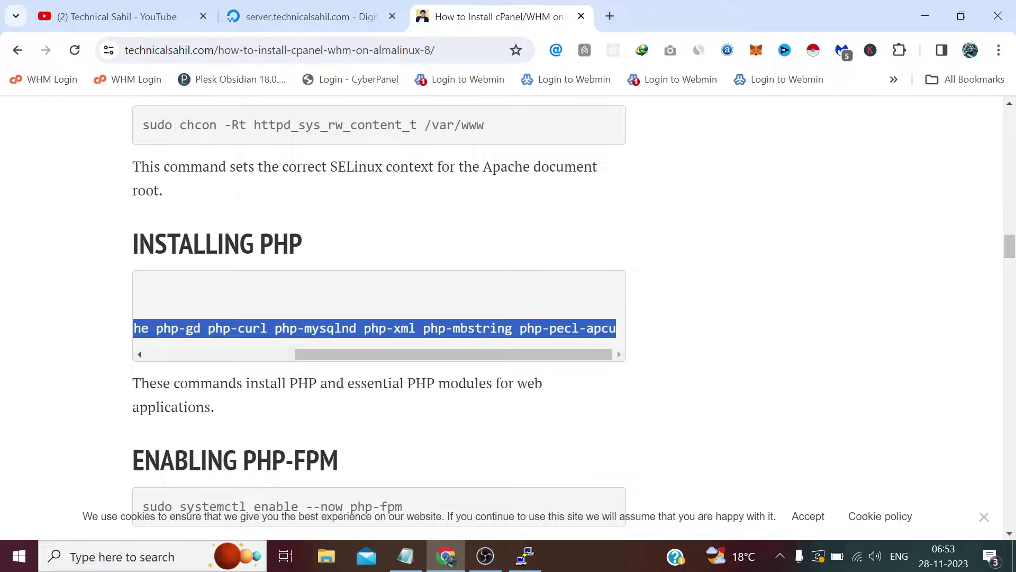
pyautogui.rightClick(574, 325)
pyautogui.click(635, 127)
pyautogui.click(524, 555)
pyautogui.rightClick(408, 339)
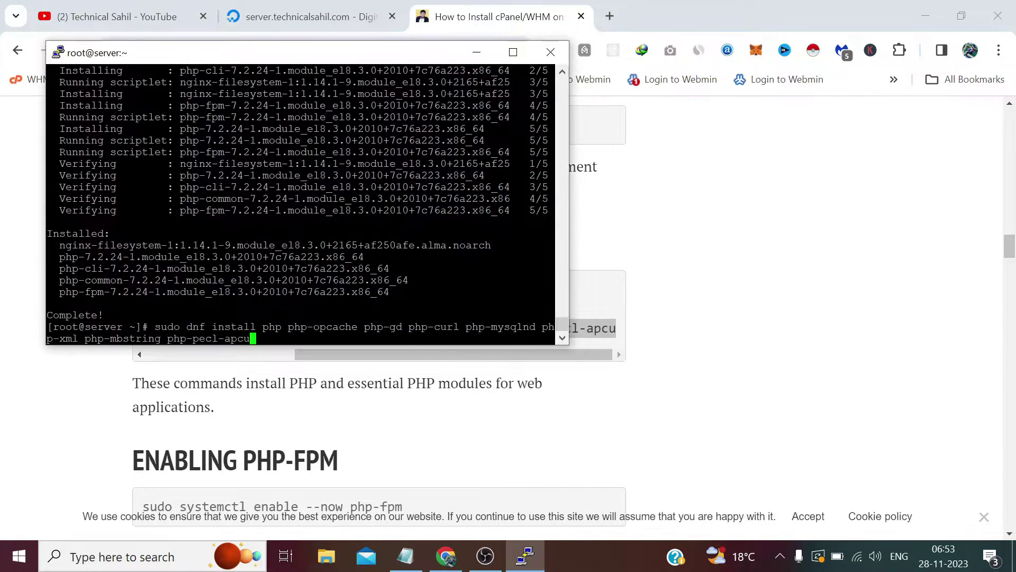
pyautogui.press('Return')
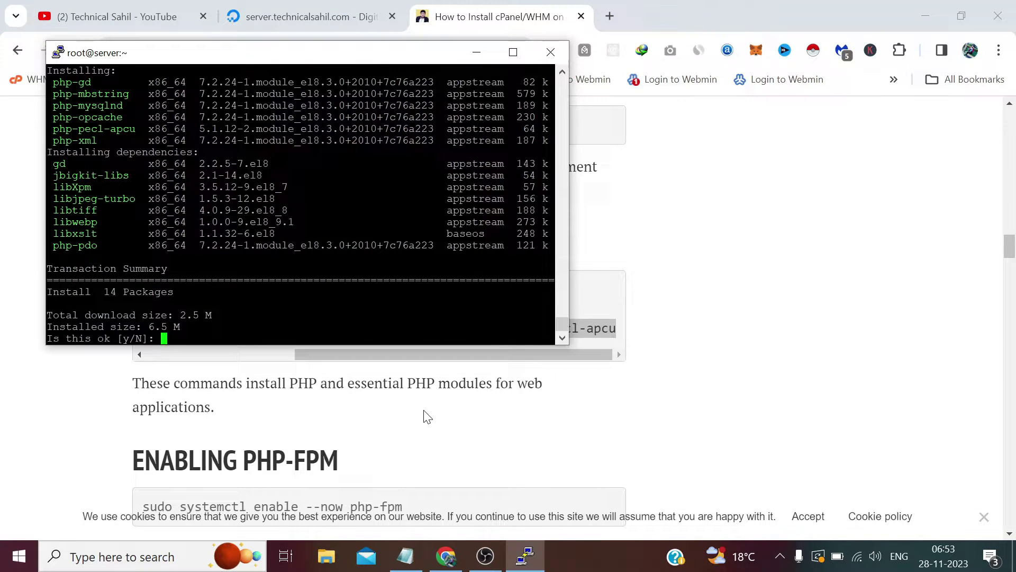
pyautogui.write('y')
pyautogui.press('Return')
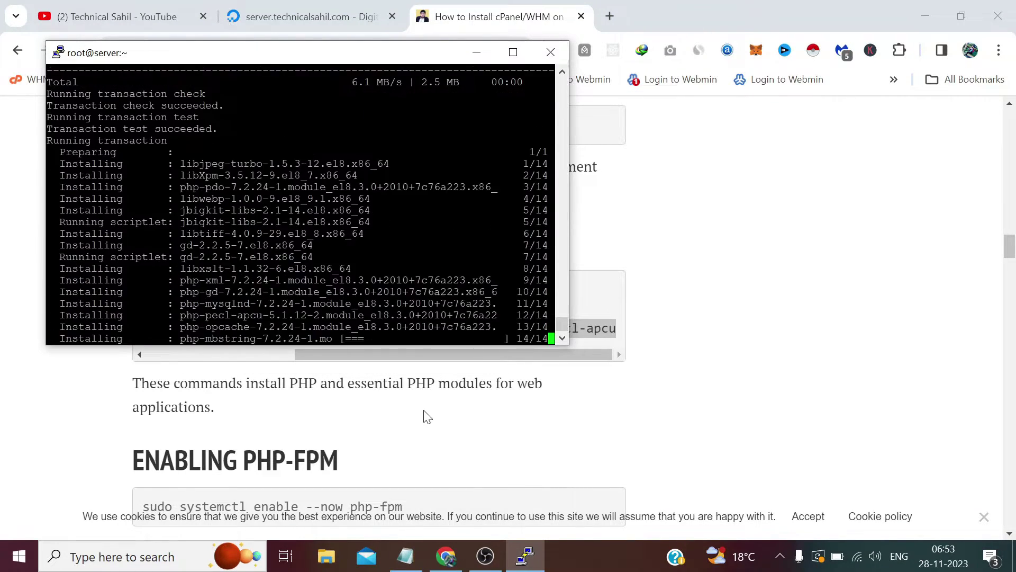
# Enable and start PHP-FPM with 'sudo systemctl enable --now php-fpm'
pyautogui.click(428, 417)
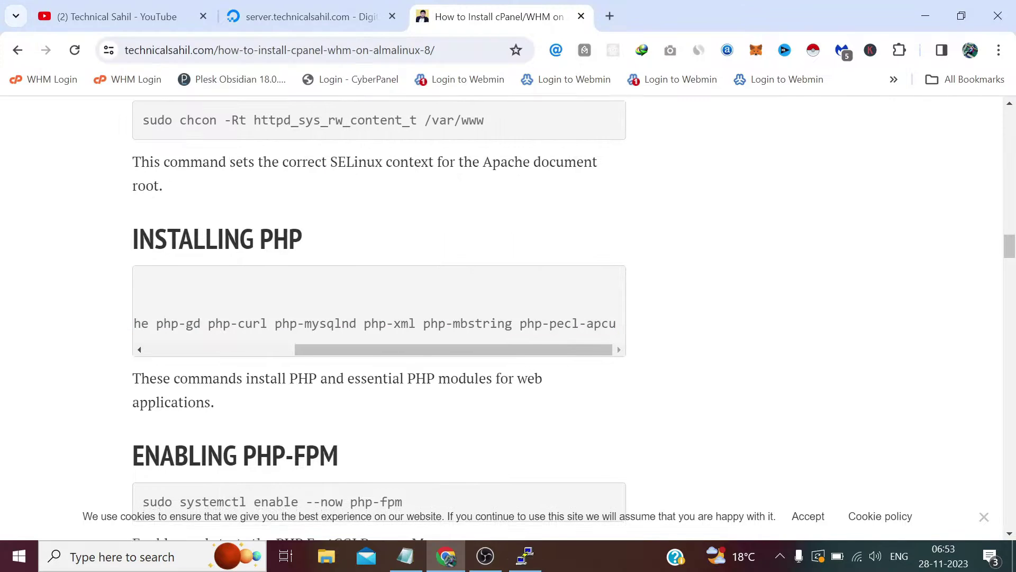
pyautogui.scroll(-3, 428, 417)
pyautogui.moveTo(409, 351); pyautogui.dragTo(142, 350)
pyautogui.rightClick(143, 346)
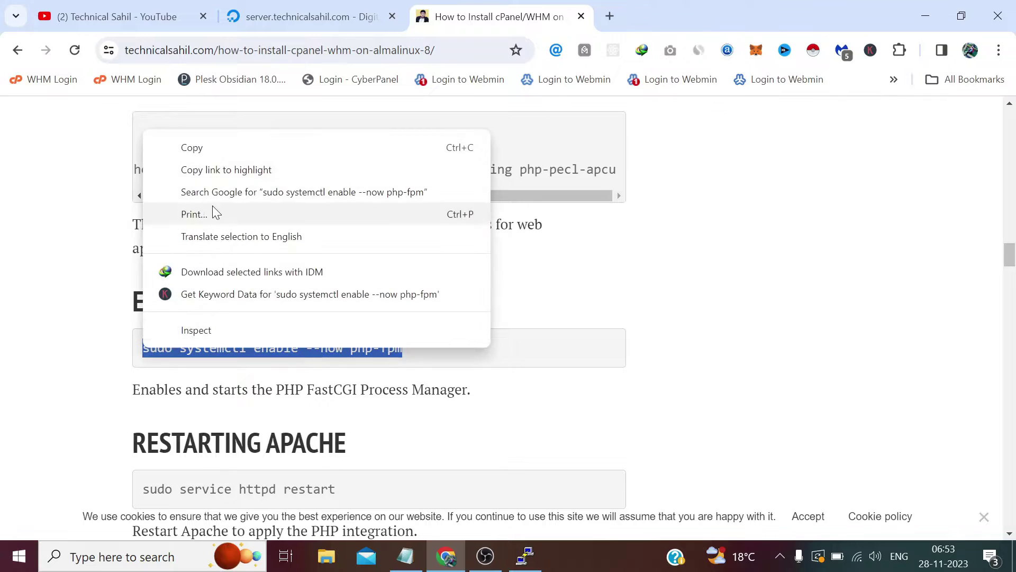
pyautogui.click(200, 150)
pyautogui.click(527, 556)
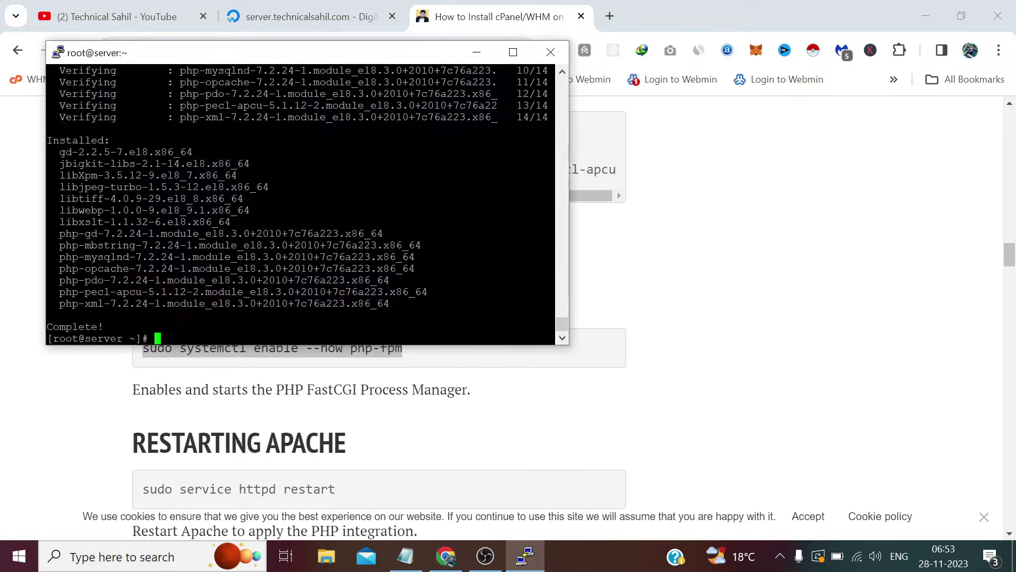
pyautogui.press('shift+Insert')
pyautogui.press('Return')
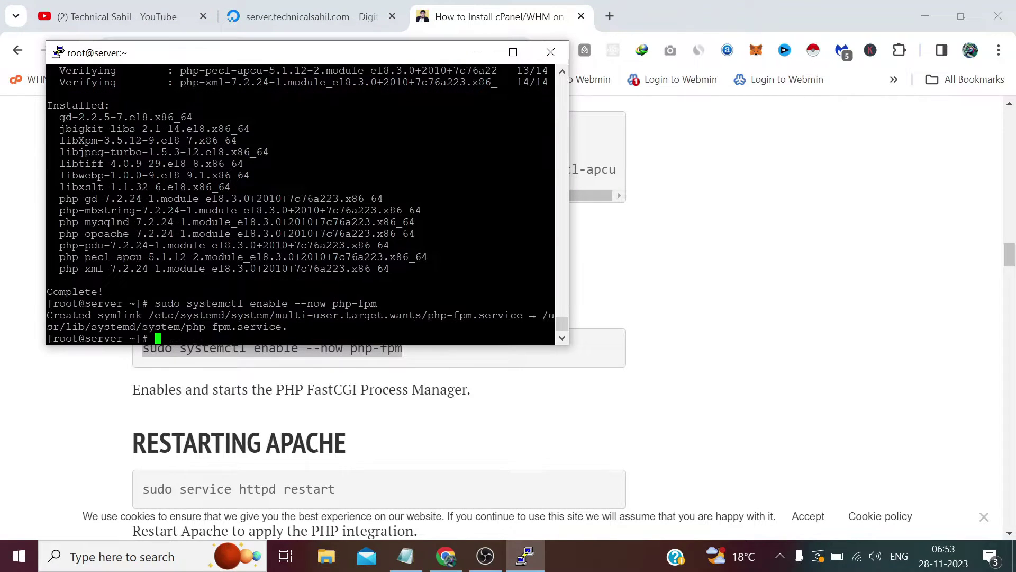
pyautogui.click(343, 352)
pyautogui.scroll(-3, 342, 337)
pyautogui.moveTo(341, 335); pyautogui.dragTo(141, 334)
# Restart Apache with 'sudo service httpd restart' in PuTTY
pyautogui.rightClick(164, 329)
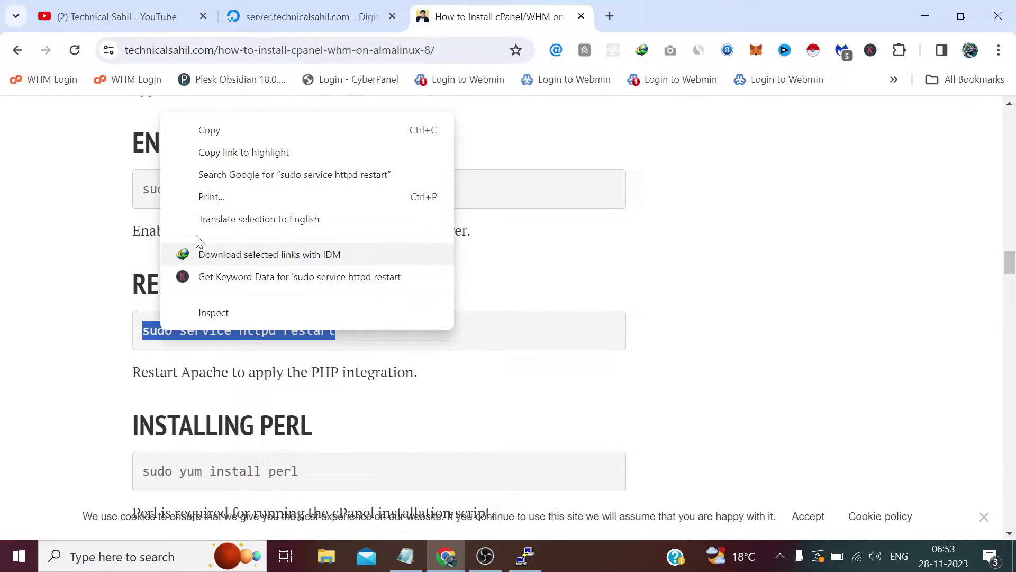
pyautogui.click(204, 131)
pyautogui.click(527, 557)
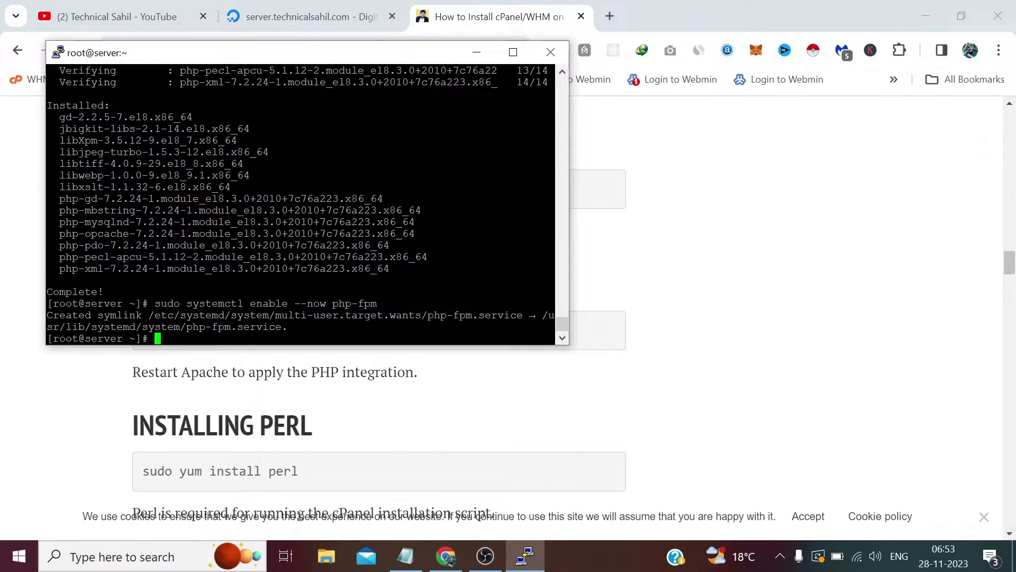
pyautogui.press('shift+Insert')
pyautogui.press('Return')
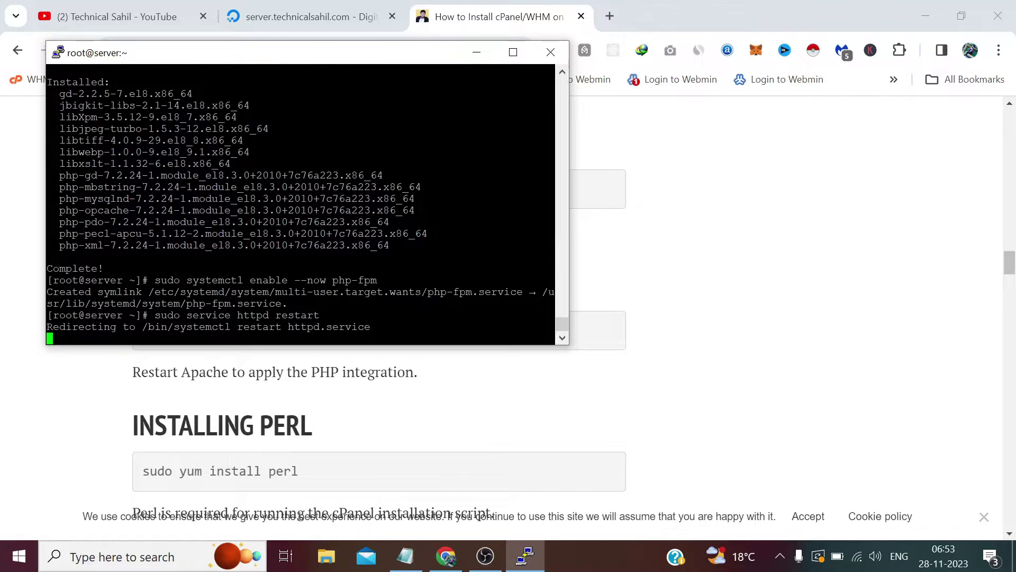
# Install Perl with 'sudo yum install perl', answering y for the 158 packages
pyautogui.click(415, 419)
pyautogui.scroll(-3, 320, 338)
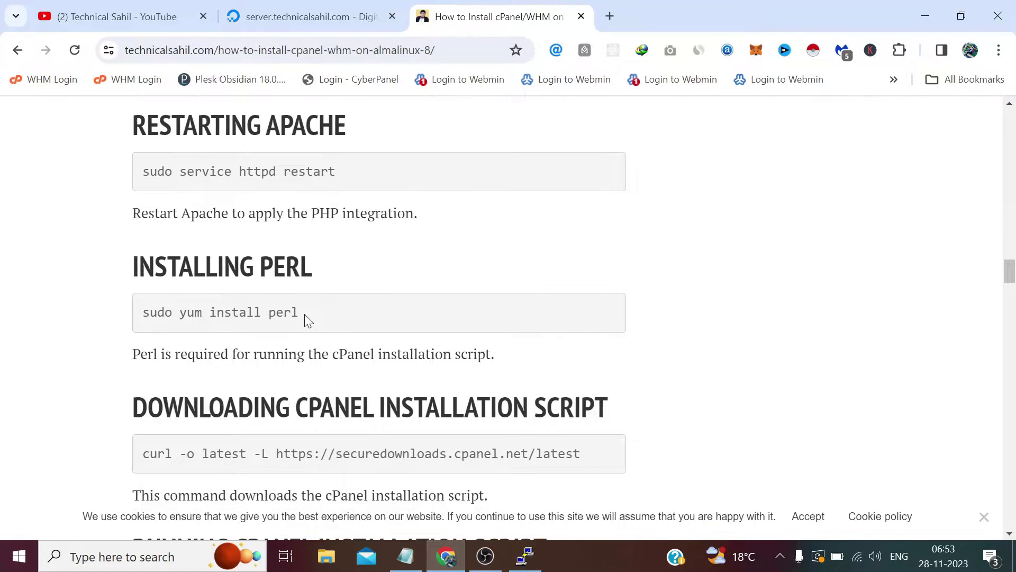
pyautogui.moveTo(305, 314); pyautogui.dragTo(132, 315)
pyautogui.rightClick(217, 325)
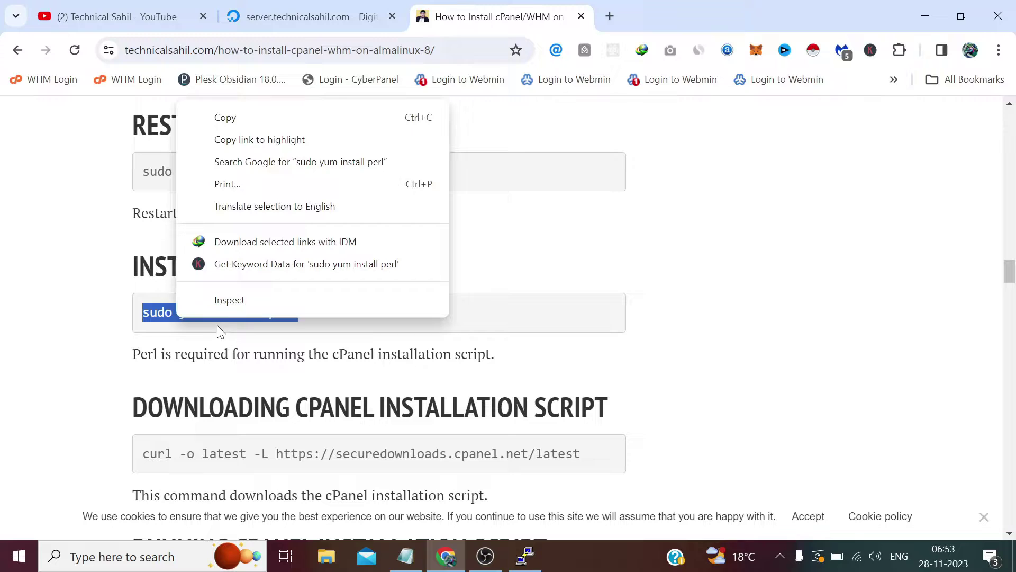
pyautogui.click(248, 116)
pyautogui.click(525, 556)
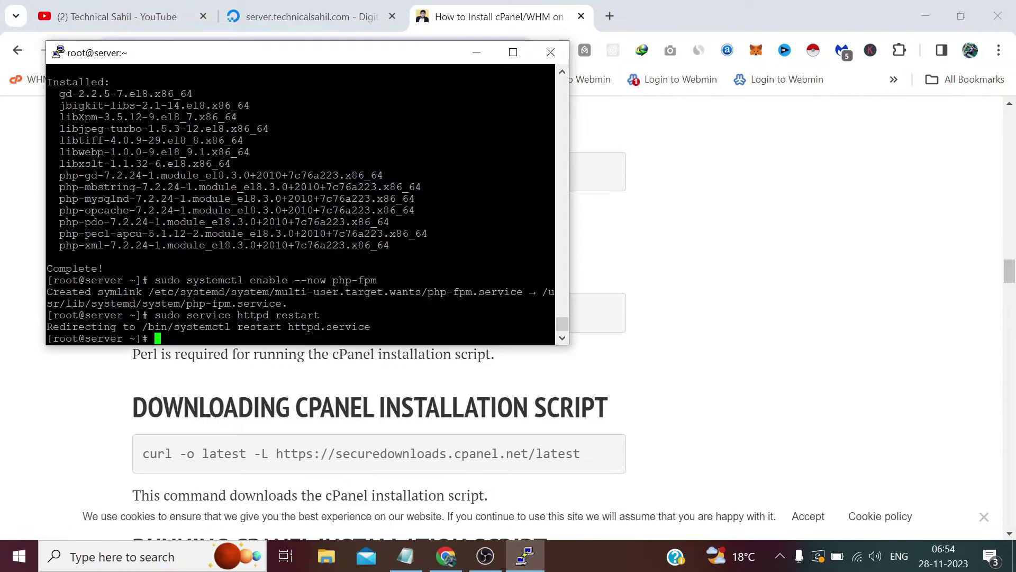
pyautogui.press('shift+Insert')
pyautogui.press('Return')
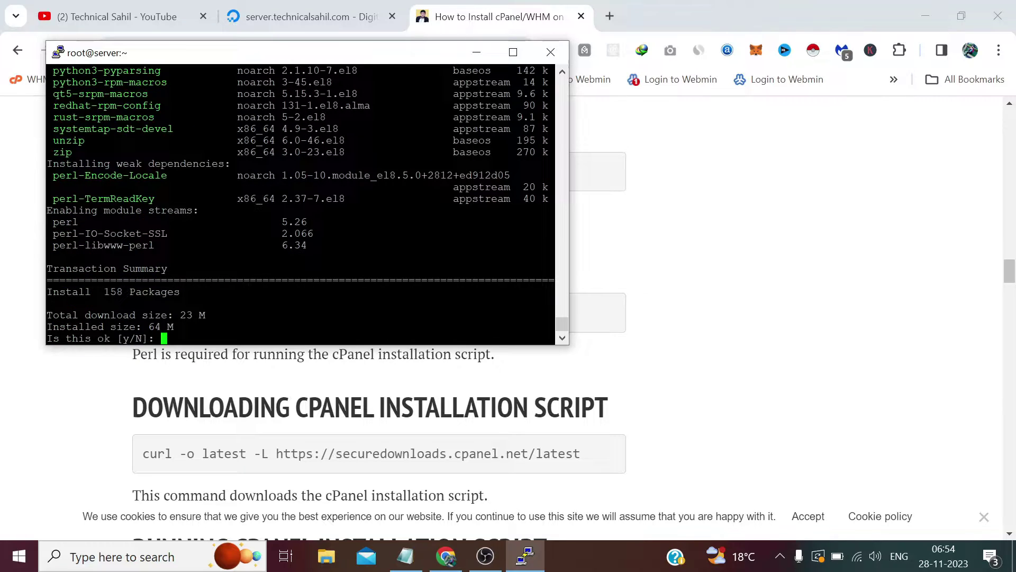
pyautogui.write('y')
pyautogui.press('Return')
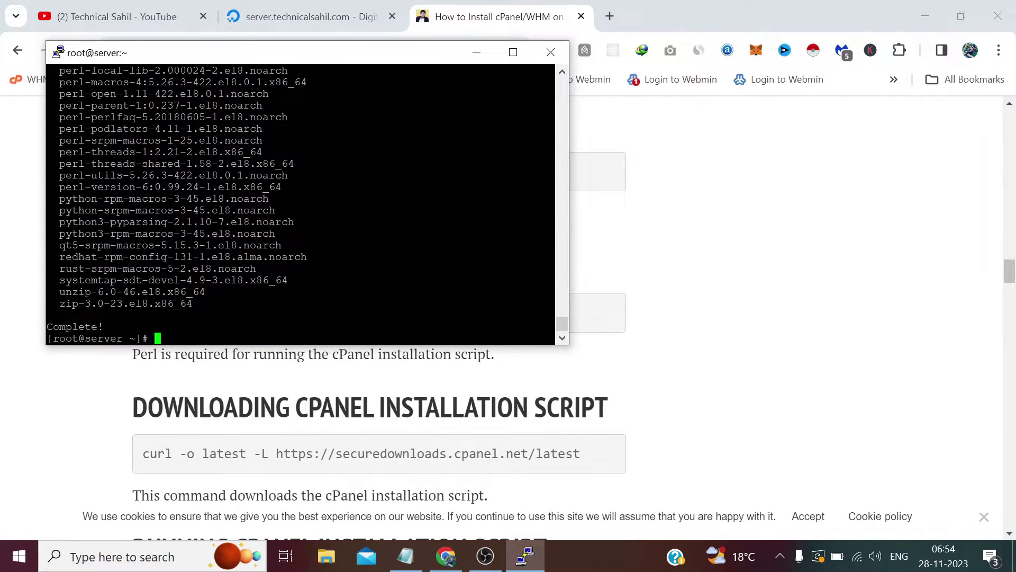
pyautogui.scroll(-2, 379, 423)
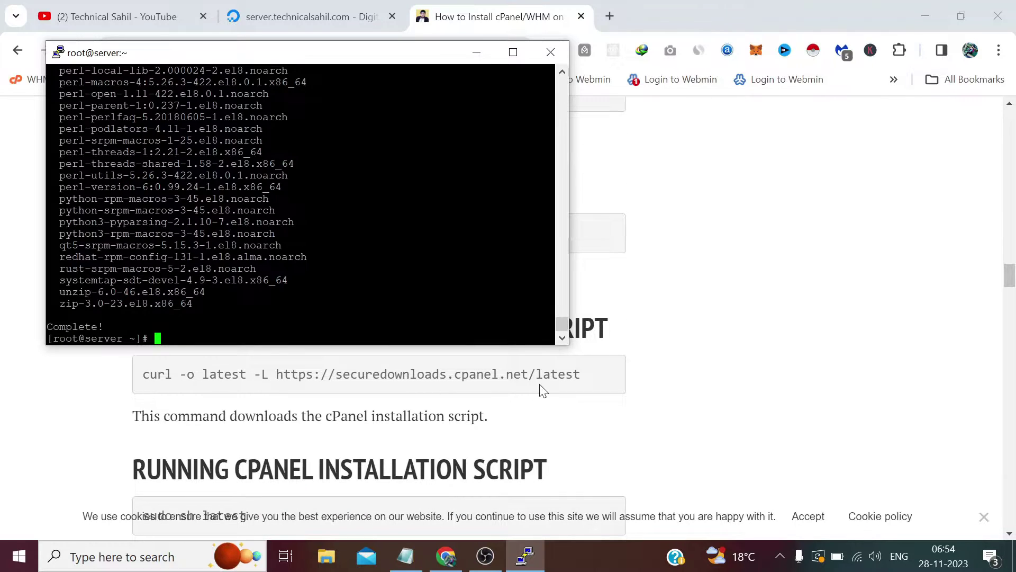
# Download the cPanel installer script 'latest' with the tutorial's curl command in PuTTY
pyautogui.click(542, 390)
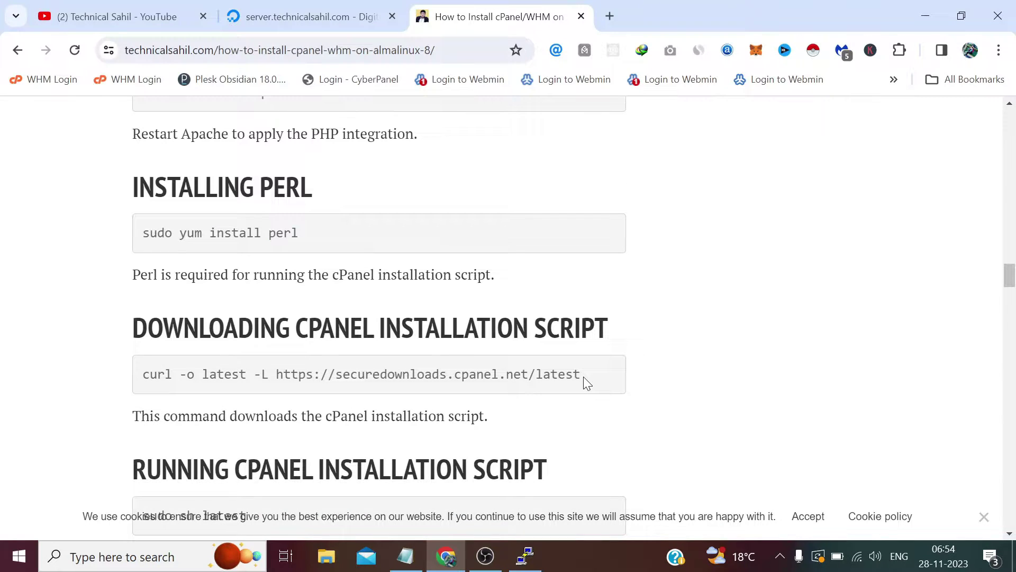
pyautogui.moveTo(583, 376); pyautogui.dragTo(142, 376)
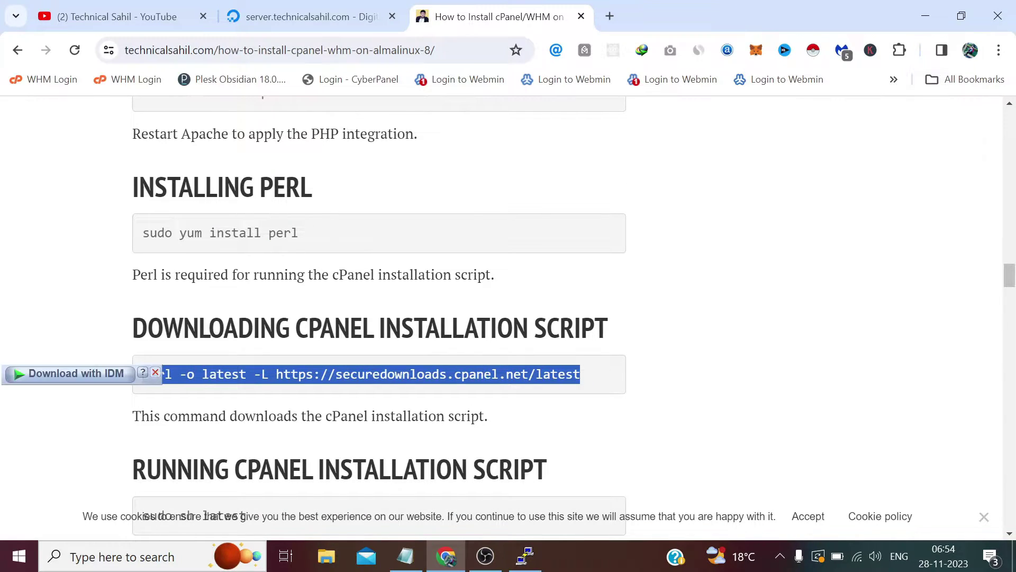
pyautogui.rightClick(193, 374)
pyautogui.click(239, 176)
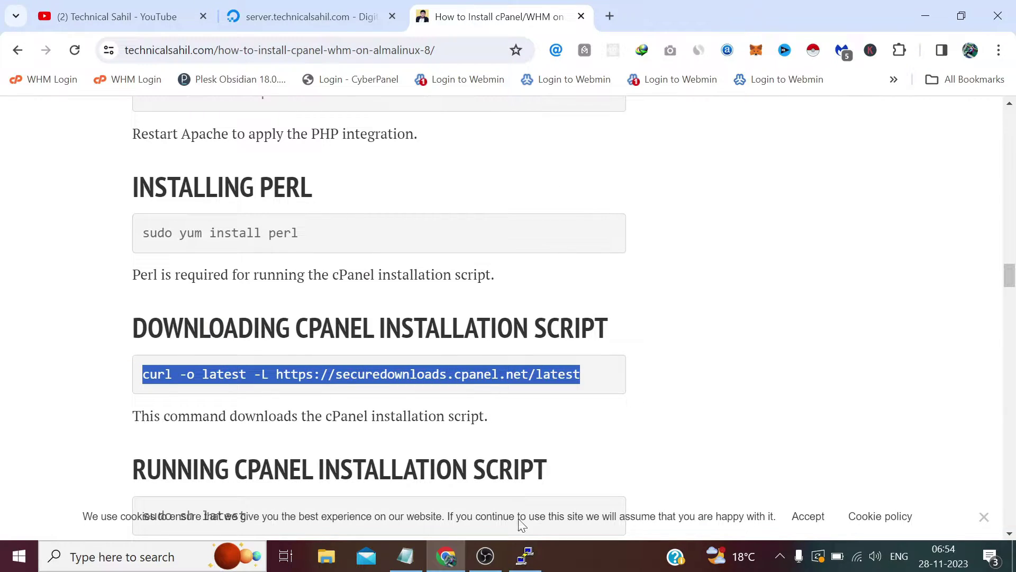
pyautogui.click(525, 555)
pyautogui.press('shift+Insert')
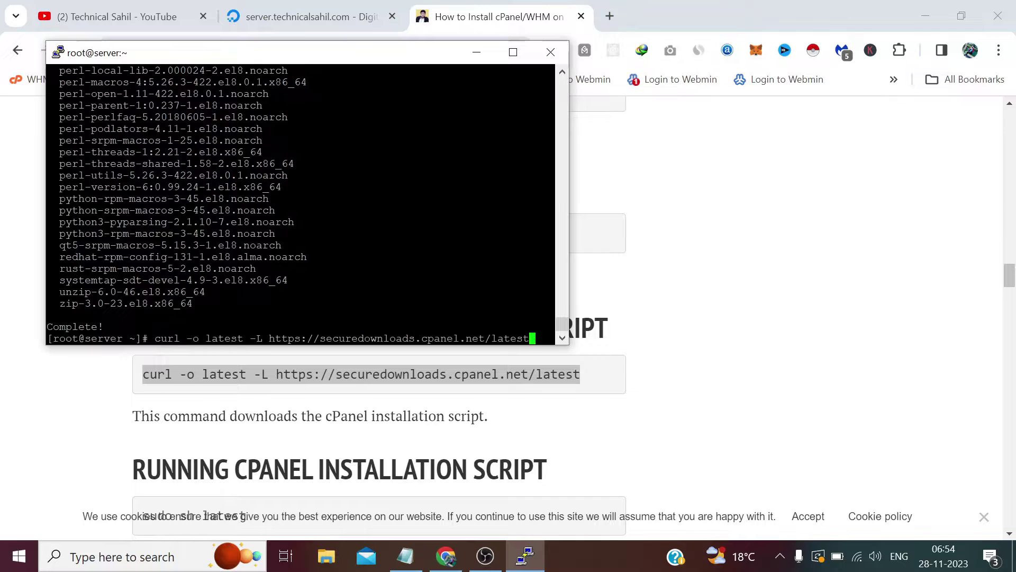
pyautogui.press('Return')
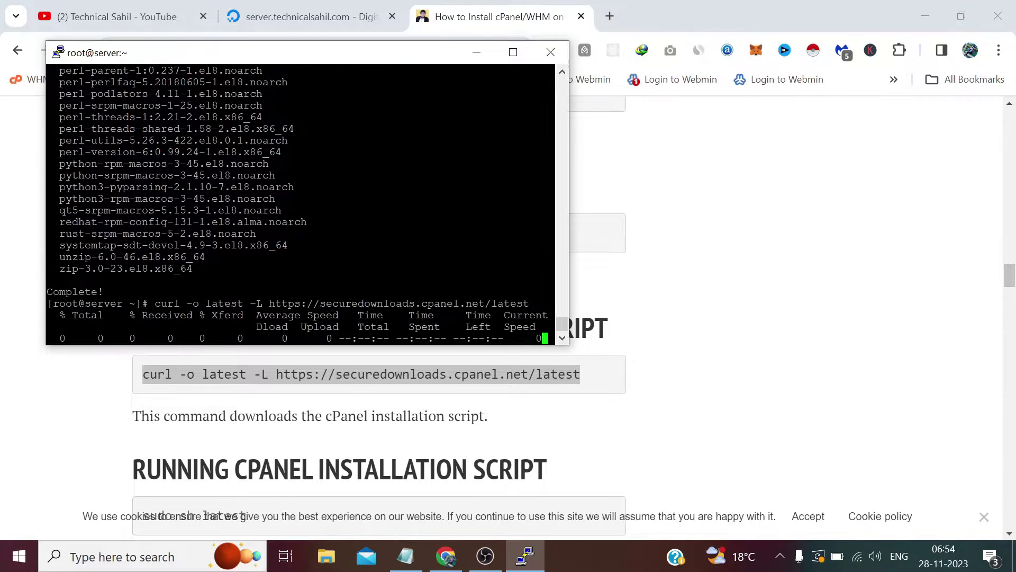
# Paste 'sudo sh latest' from the tutorial at the PuTTY root prompt
pyautogui.click(696, 273)
pyautogui.scroll(-2, 582, 280)
pyautogui.scroll(-1, 582, 282)
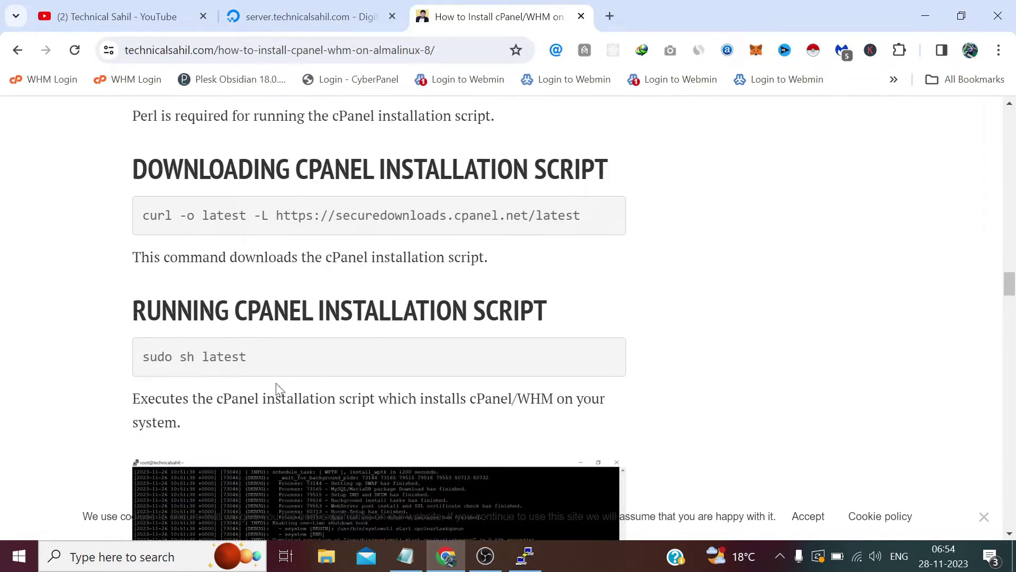
pyautogui.moveTo(246, 361); pyautogui.dragTo(141, 359)
pyautogui.rightClick(154, 355)
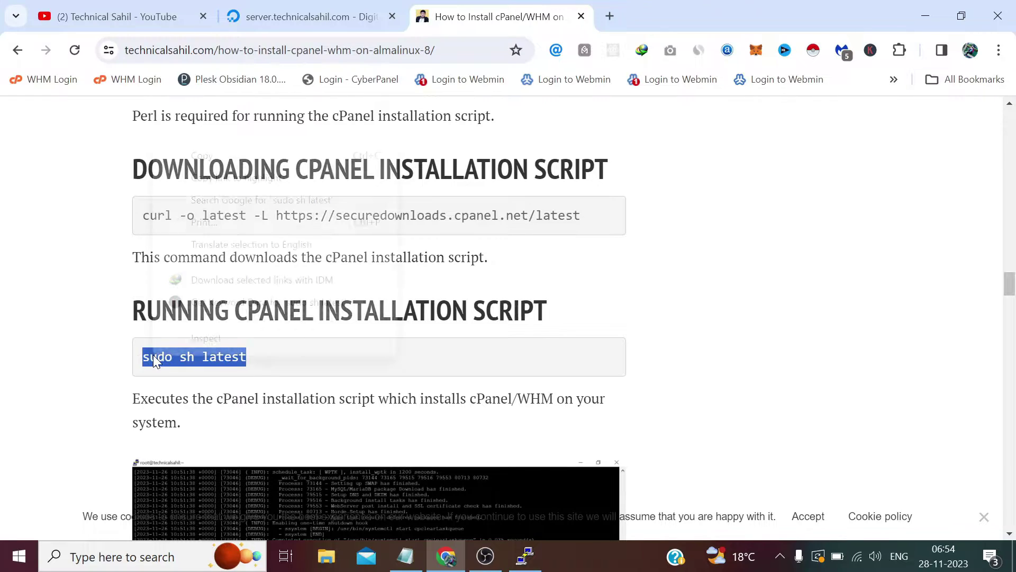
pyautogui.click(228, 155)
pyautogui.click(525, 556)
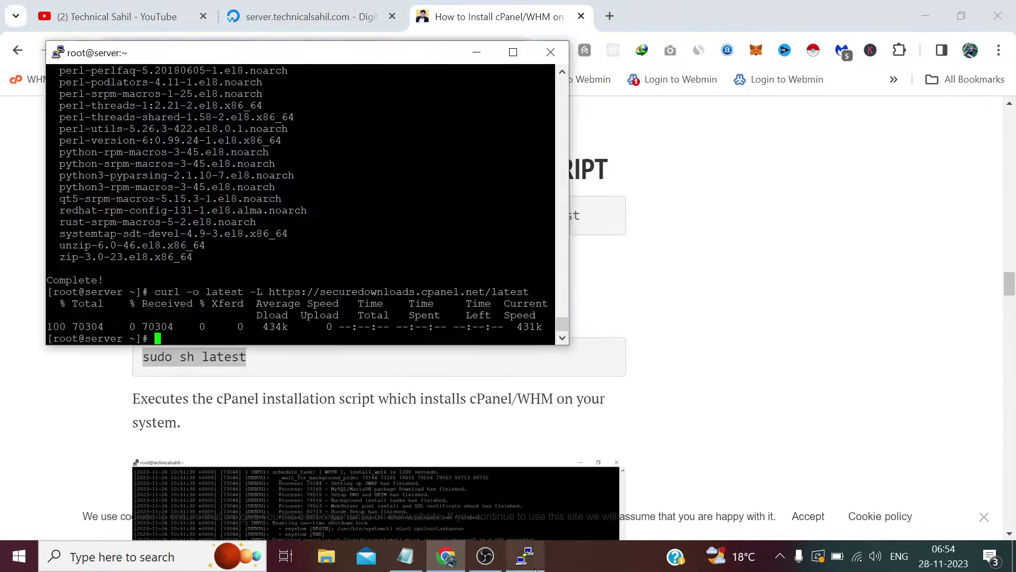
pyautogui.press('shift+Insert')
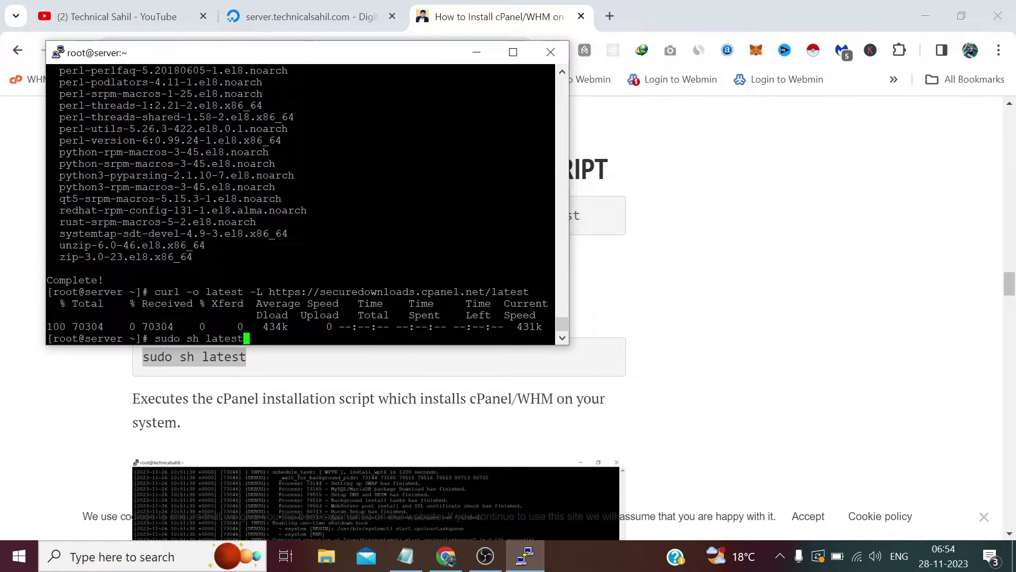
# Run 'sudo sh latest' and let the cPanel & WHM 11.114 installer finish
pyautogui.press('Return')
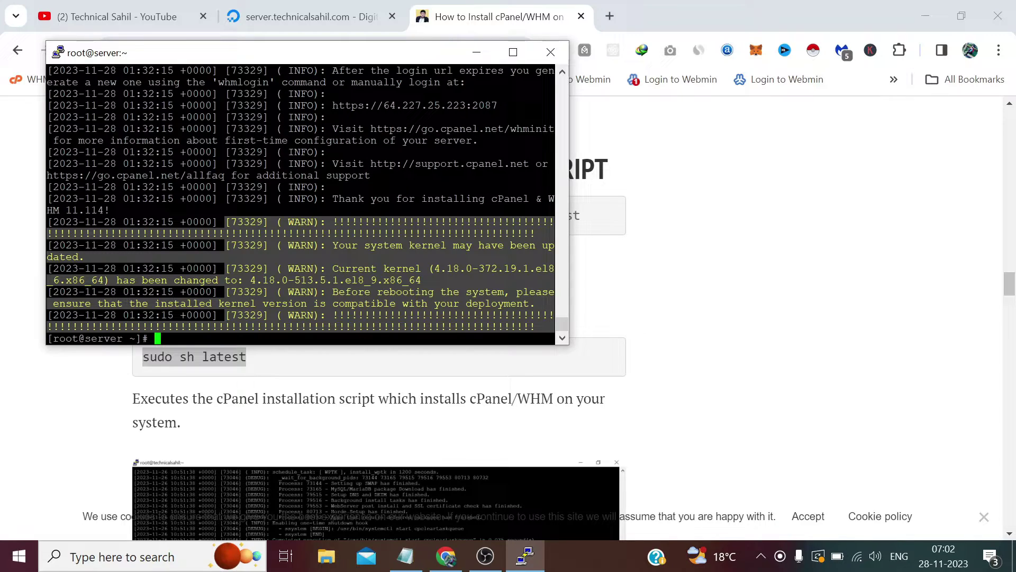
pyautogui.moveTo(553, 105); pyautogui.dragTo(408, 105)
pyautogui.click(408, 106)
pyautogui.moveTo(498, 105); pyautogui.dragTo(332, 105)
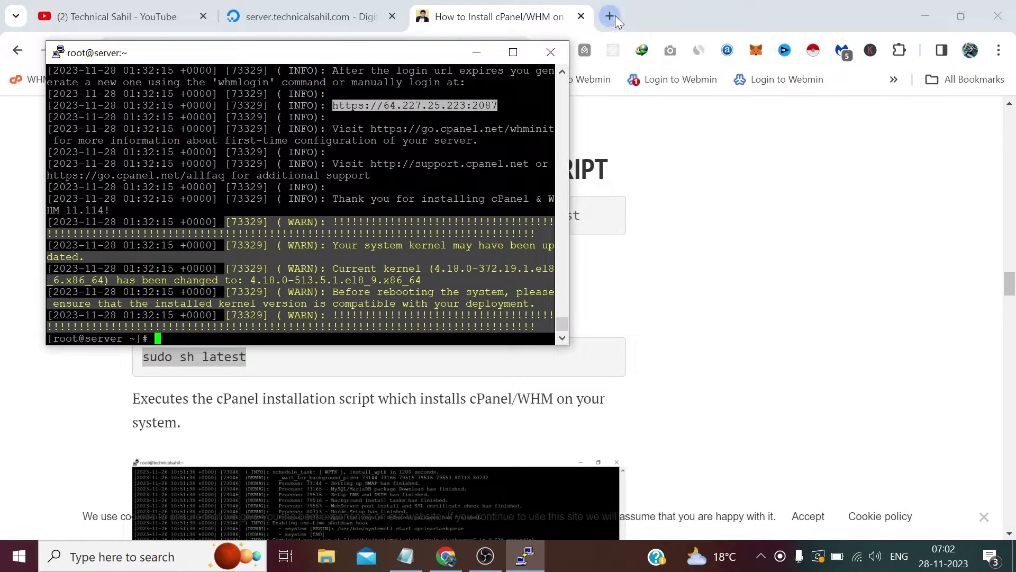
pyautogui.click(615, 15)
pyautogui.hotkey('ctrl', 't')
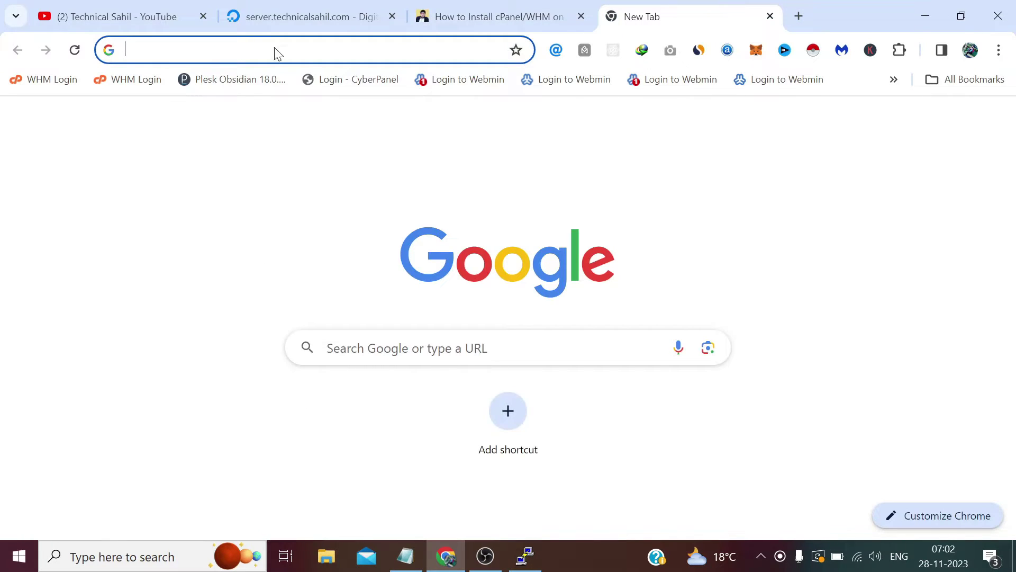
pyautogui.rightClick(275, 51)
pyautogui.click(341, 202)
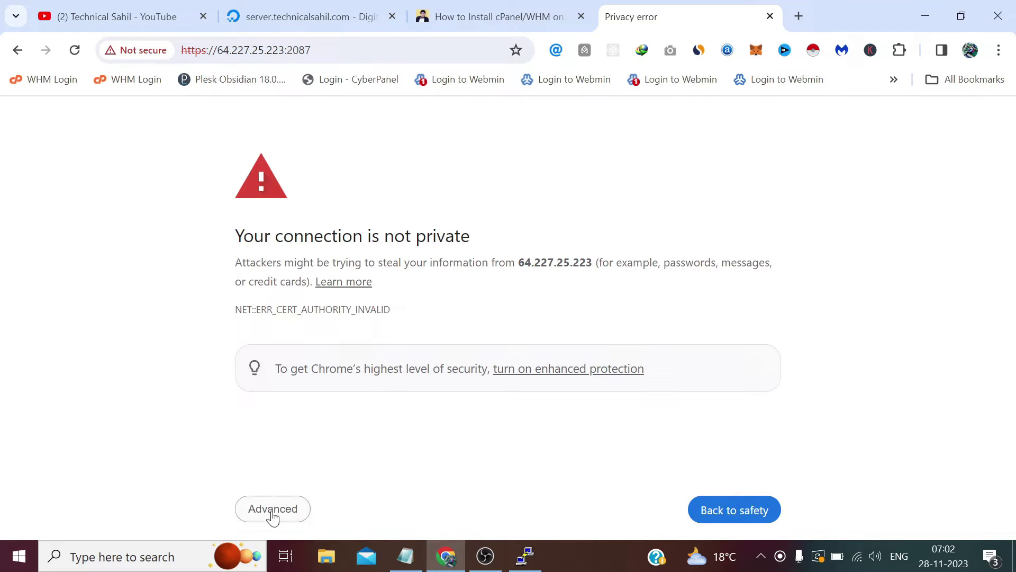
pyautogui.click(273, 516)
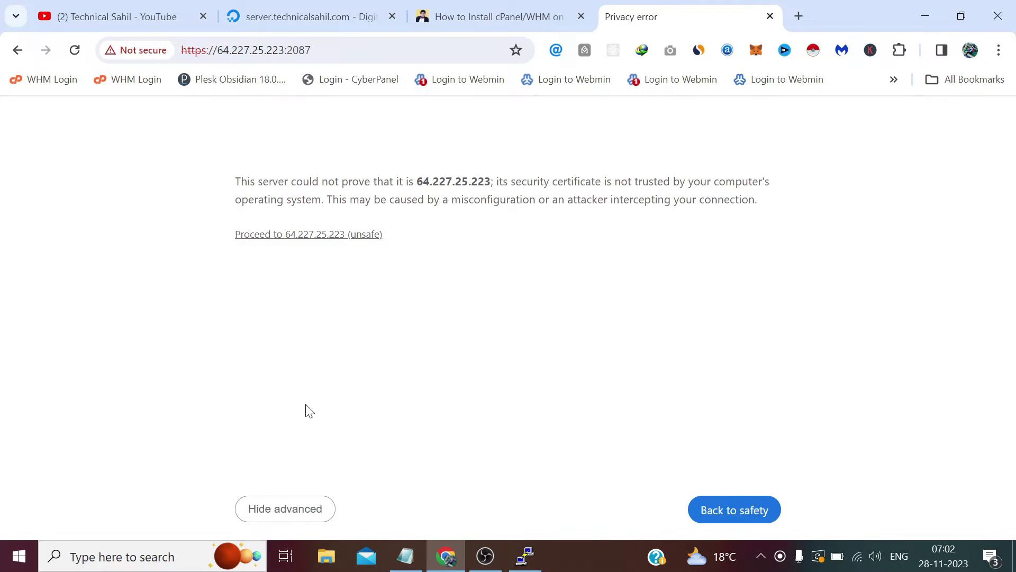
pyautogui.click(358, 236)
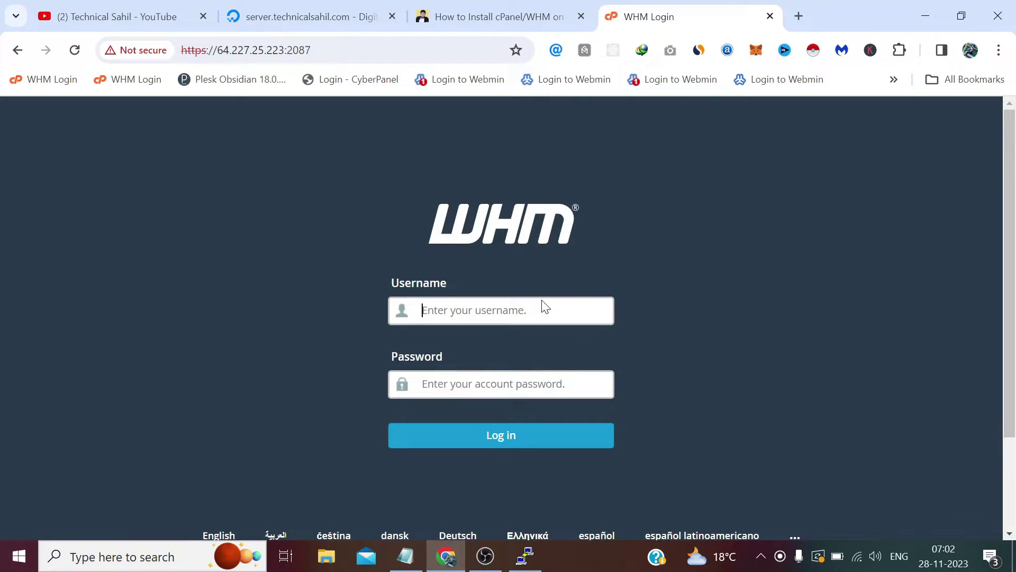
# Log in to WHM as root with the server password copied from Notepad
pyautogui.write('root')
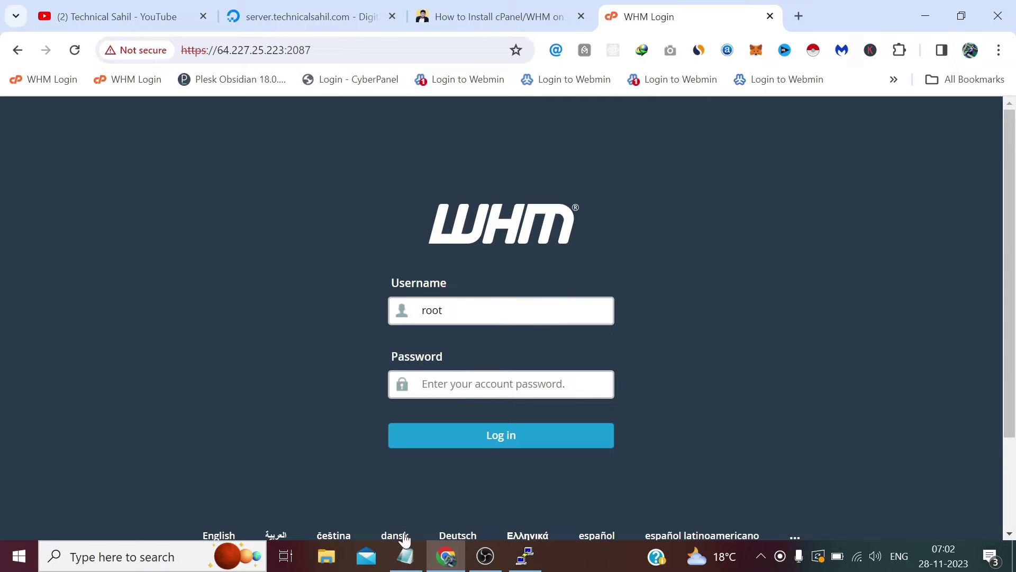
pyautogui.click(404, 555)
pyautogui.rightClick(584, 220)
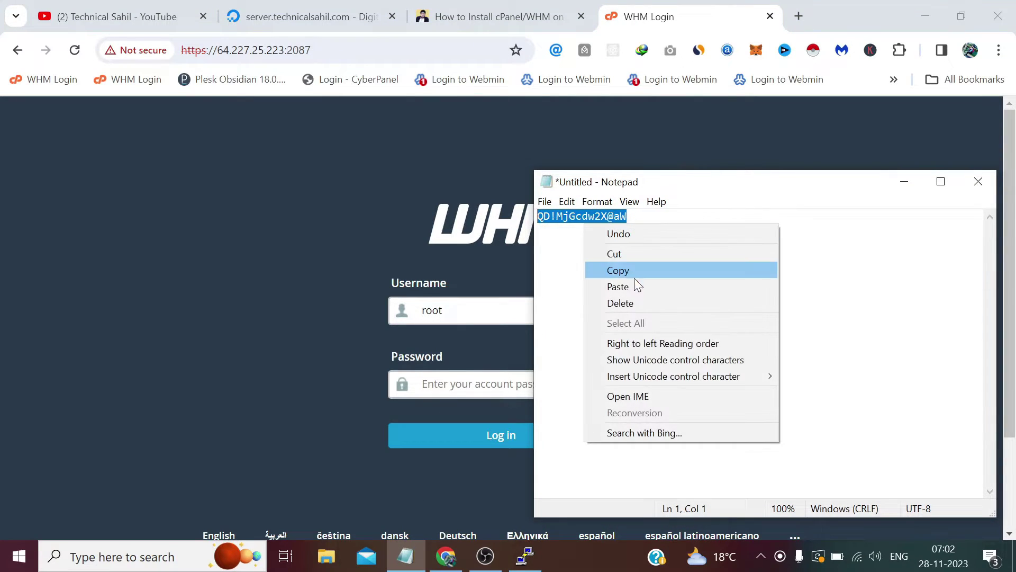
pyautogui.click(635, 273)
pyautogui.click(476, 384)
pyautogui.rightClick(495, 386)
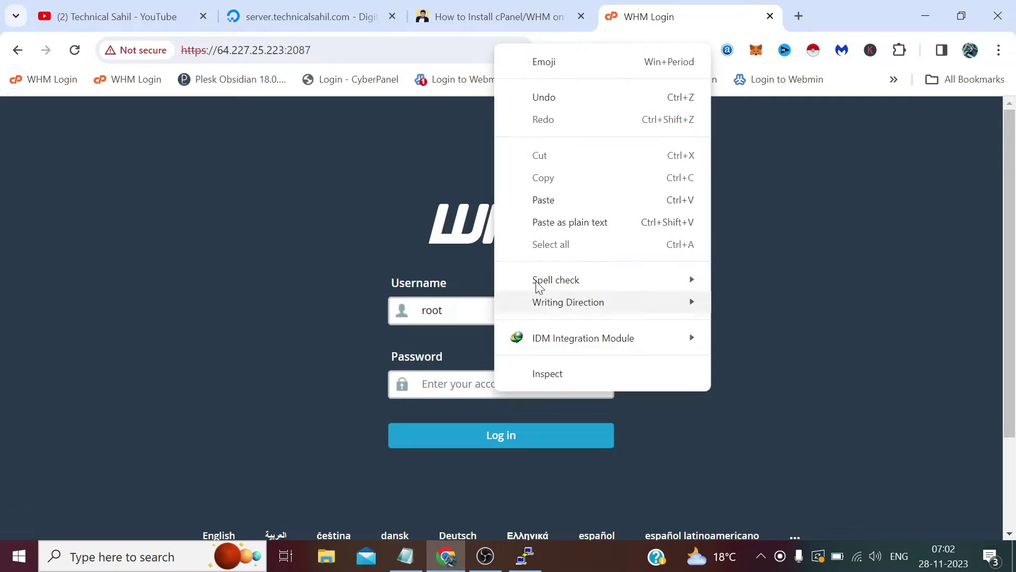
pyautogui.click(546, 201)
pyautogui.click(511, 449)
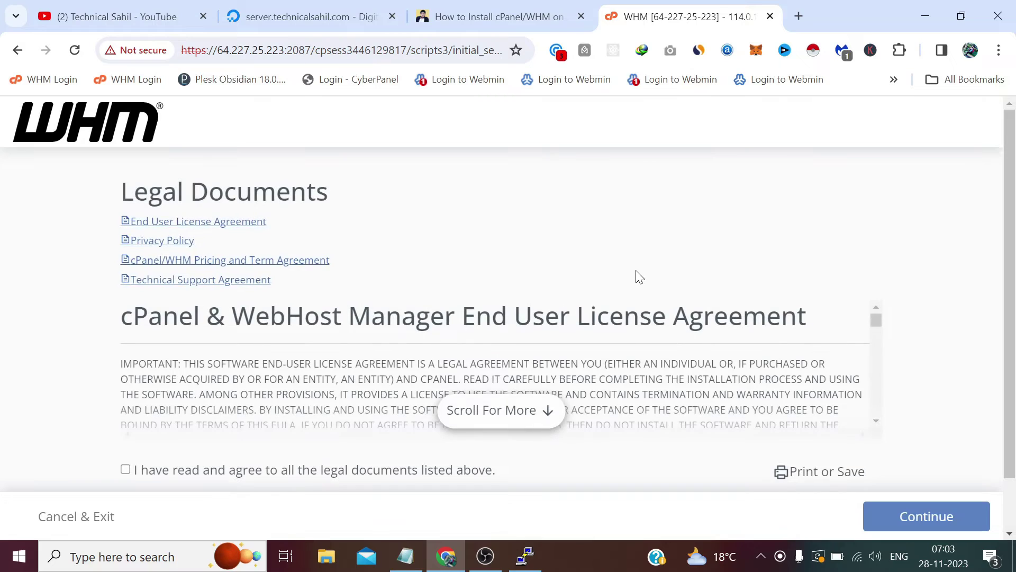
# Agree to the WHM legal documents, continue, and choose 'Log in to cPanel Store' for the trial
pyautogui.click(128, 470)
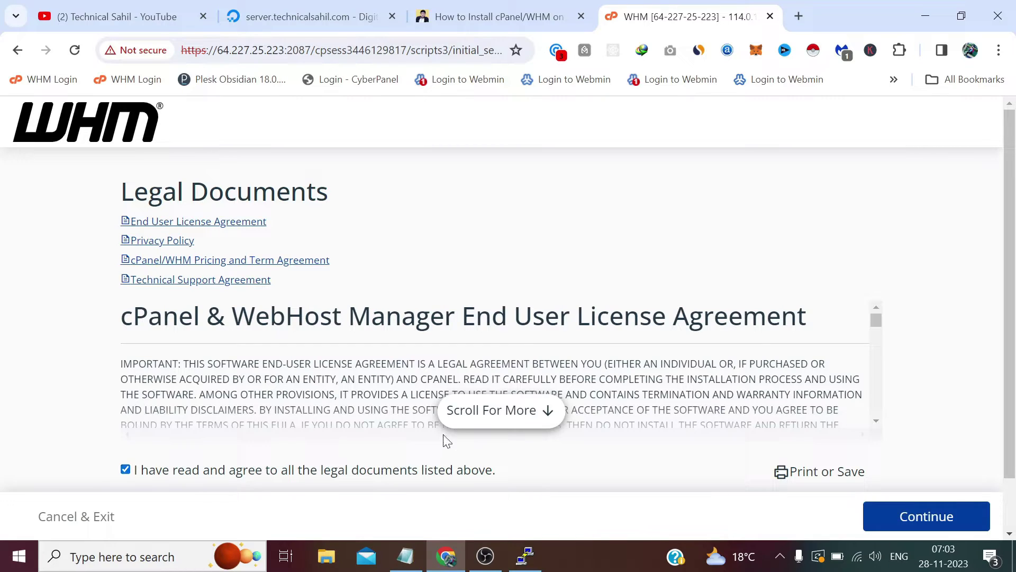
pyautogui.click(501, 410)
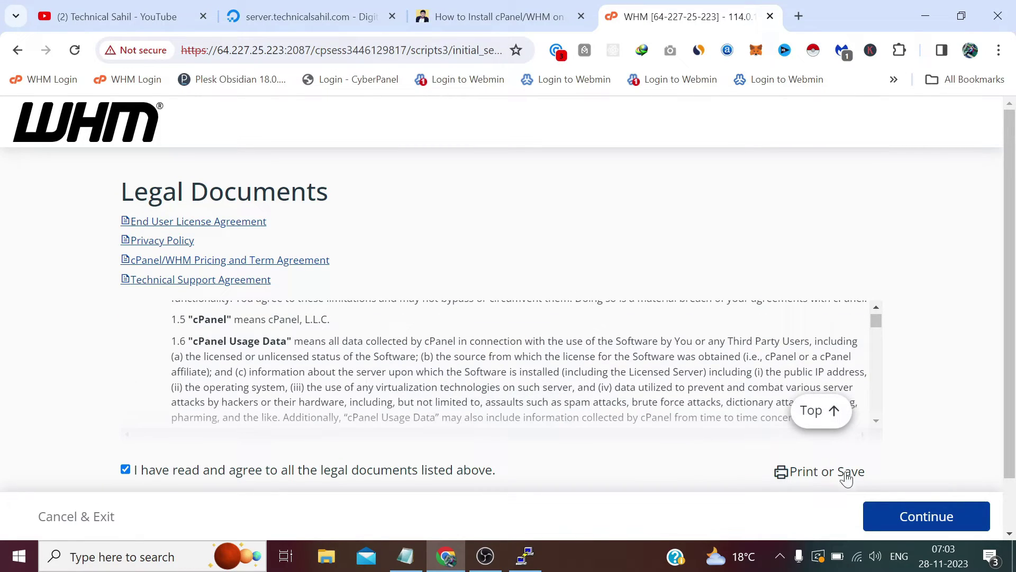
pyautogui.click(933, 517)
pyautogui.scroll(-2, 751, 354)
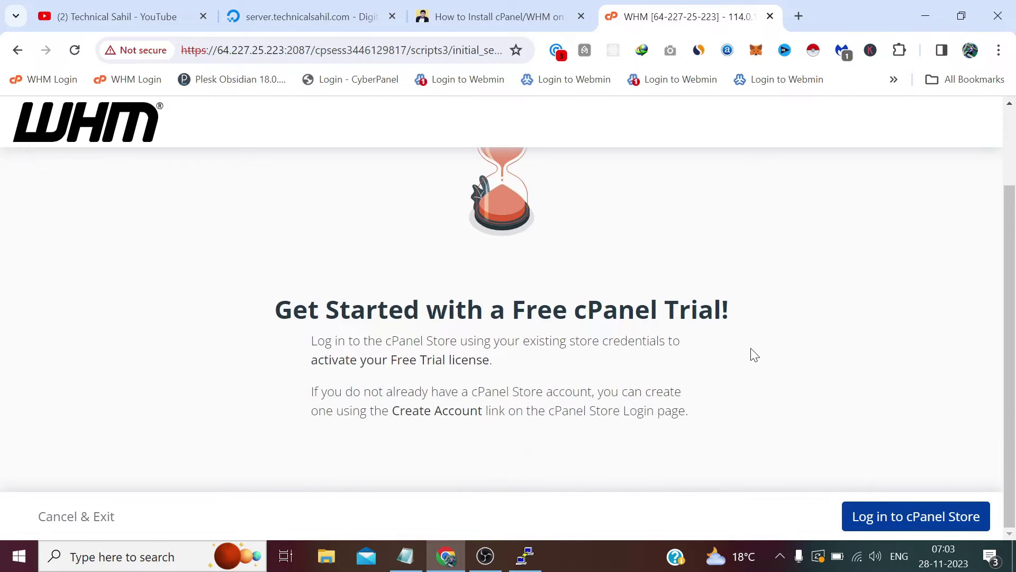
pyautogui.click(911, 521)
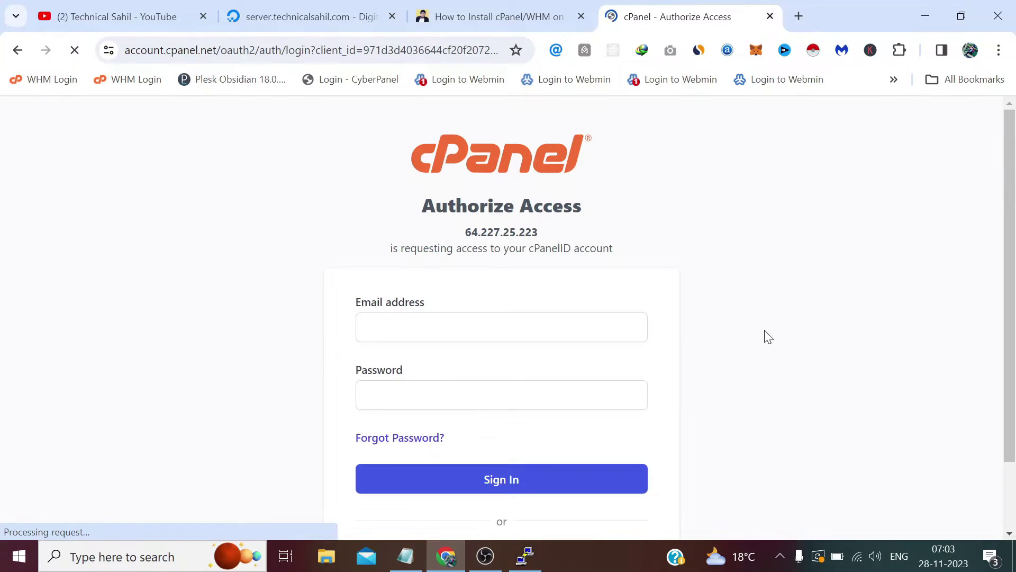
# Choose 'Create an Account' for a cPanelID and load temp-mail.org/en/ in a new tab
pyautogui.scroll(-3, 688, 325)
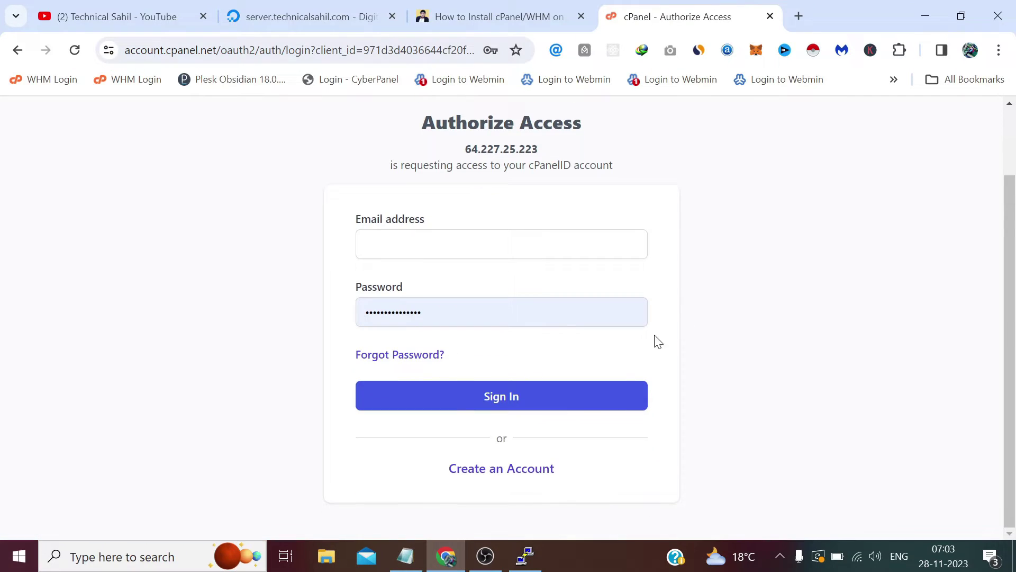
pyautogui.click(520, 469)
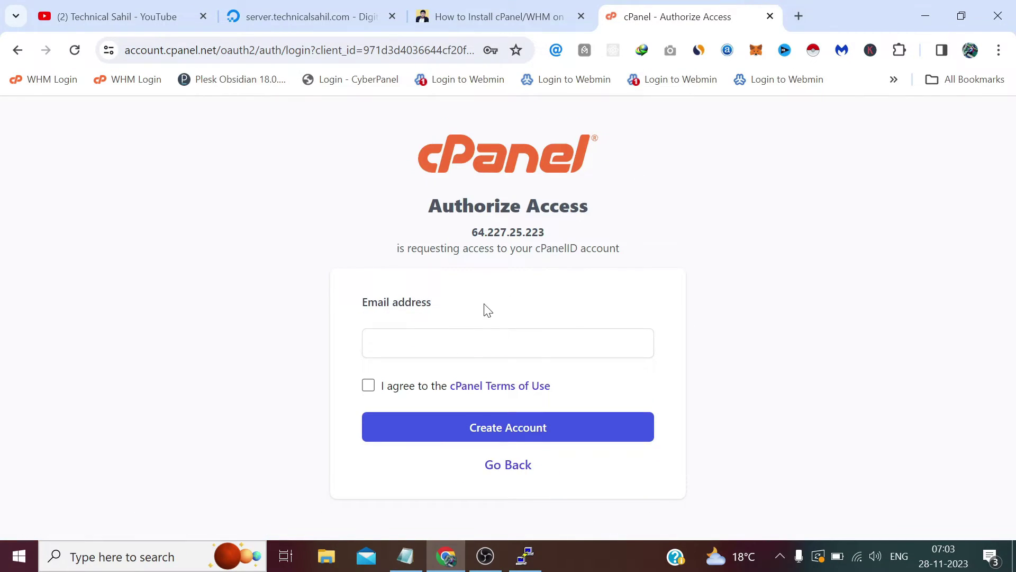
pyautogui.click(798, 17)
pyautogui.write('temp-mail.org/en/')
pyautogui.press('Return')
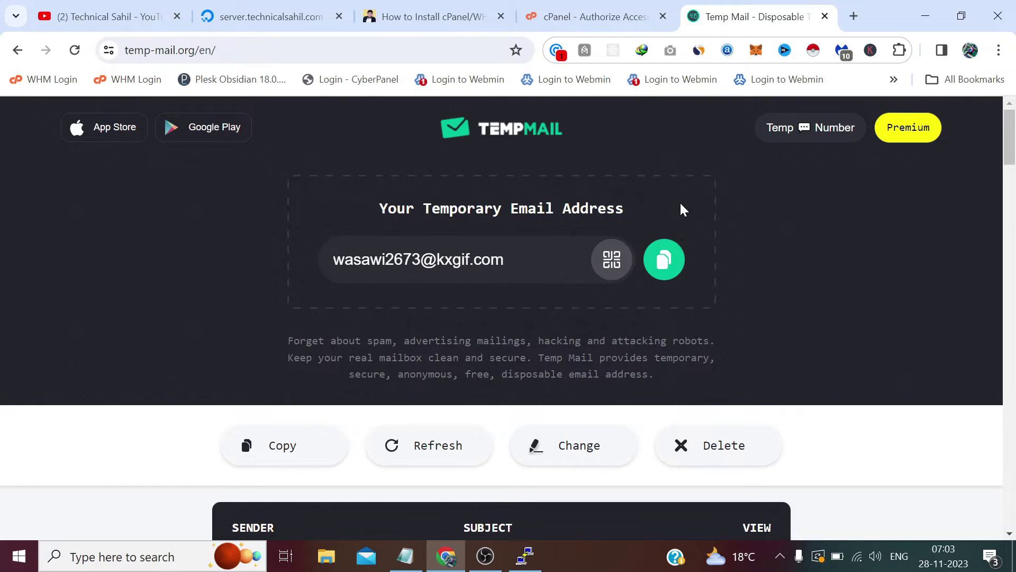
# Copy the Temp Mail address and focus the Email address field in the cPanel Create Account form
pyautogui.click(670, 266)
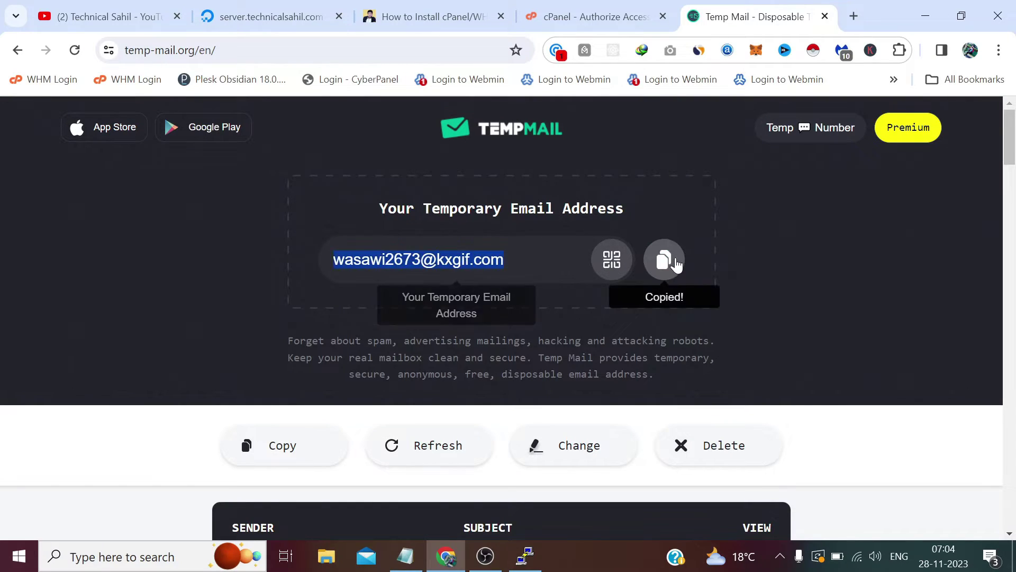
pyautogui.click(615, 6)
pyautogui.click(504, 333)
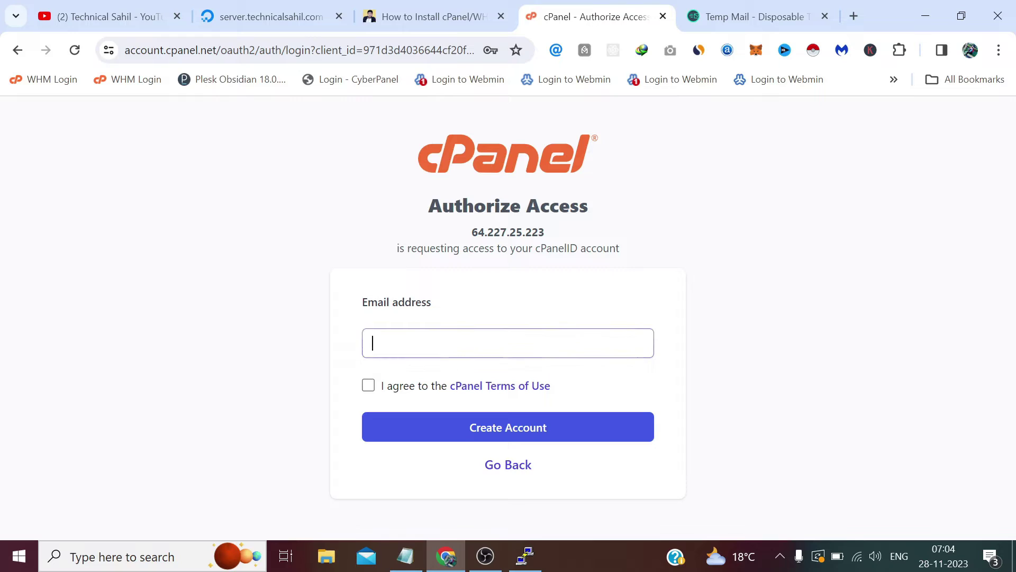
# Paste the temporary email, accept the cPanel Terms of Use, and create the account
pyautogui.rightClick(505, 333)
pyautogui.click(552, 204)
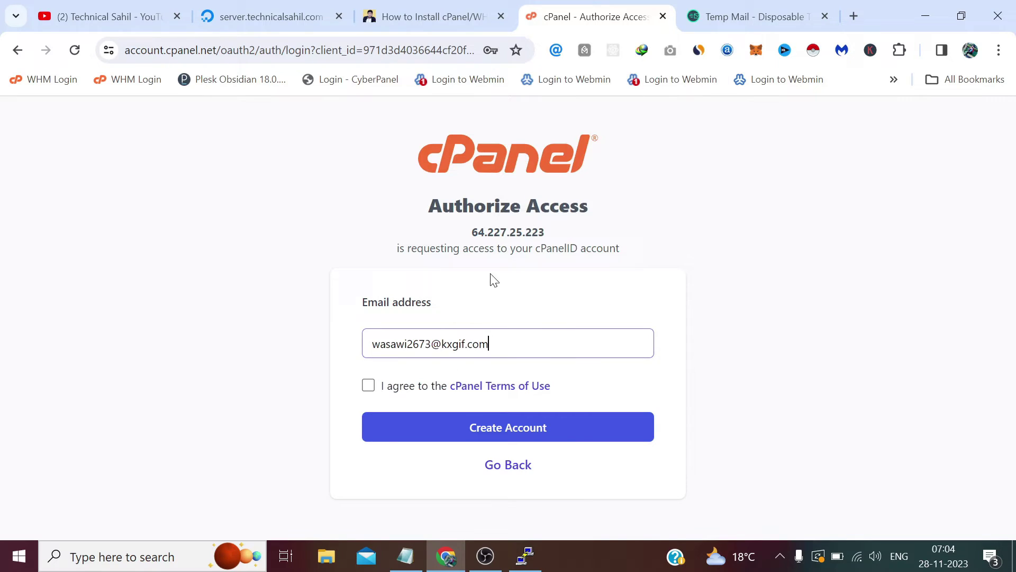
pyautogui.click(370, 386)
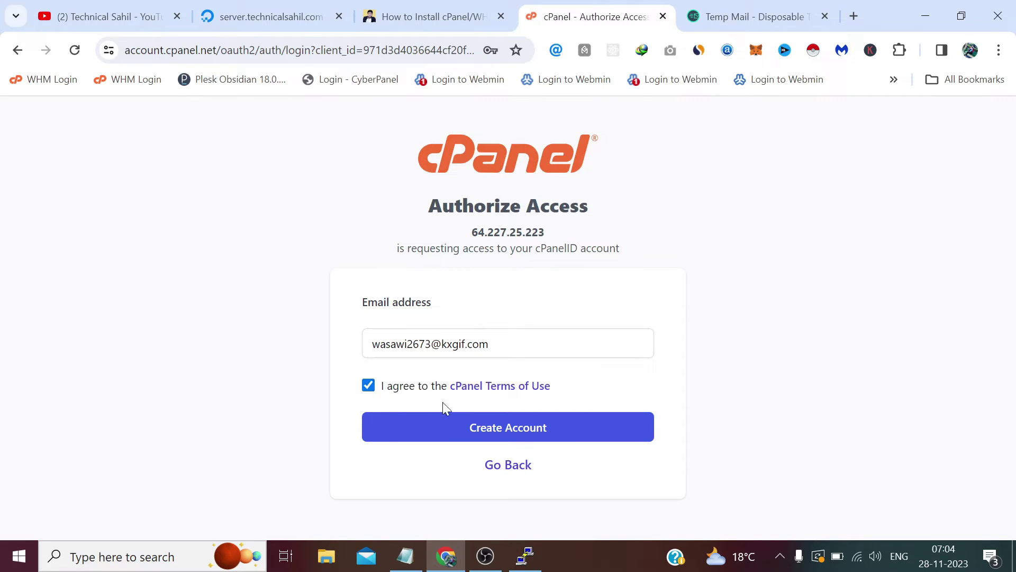
pyautogui.click(487, 430)
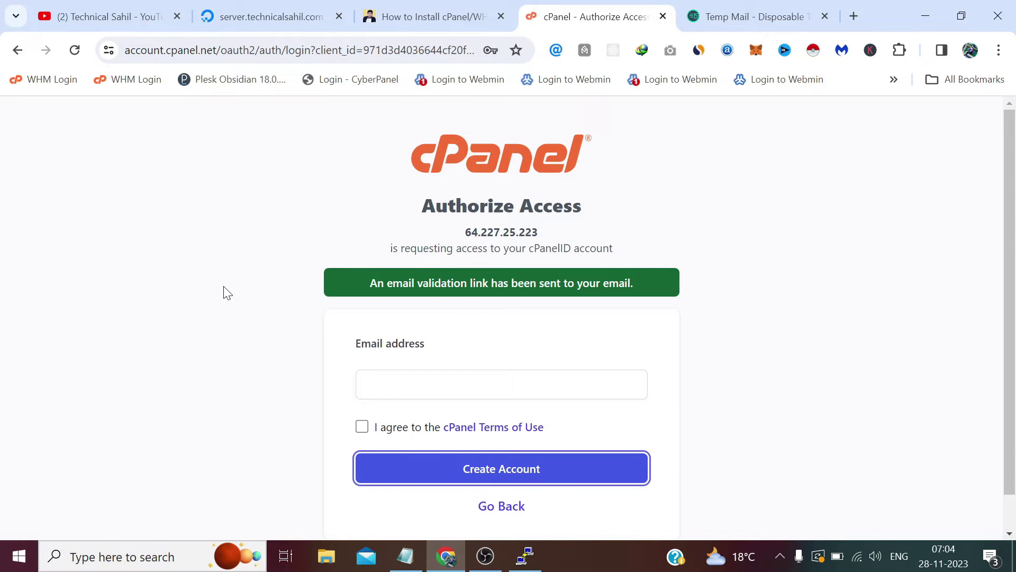
pyautogui.click(767, 13)
# Open the cPanelID email in Temp Mail and follow its account.cpanel.net link to Reset Password
pyautogui.scroll(-3, 610, 295)
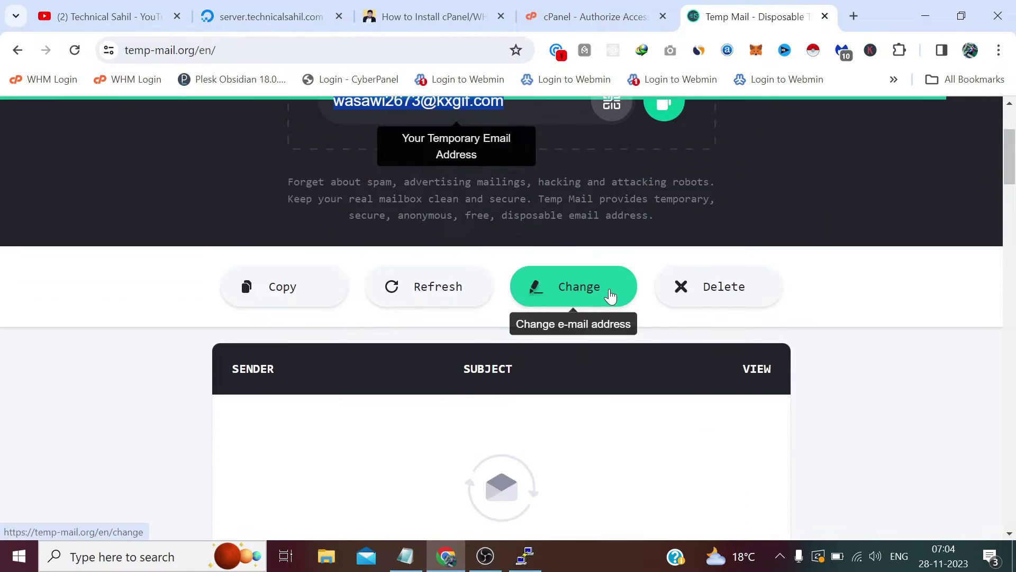
pyautogui.scroll(-3, 611, 295)
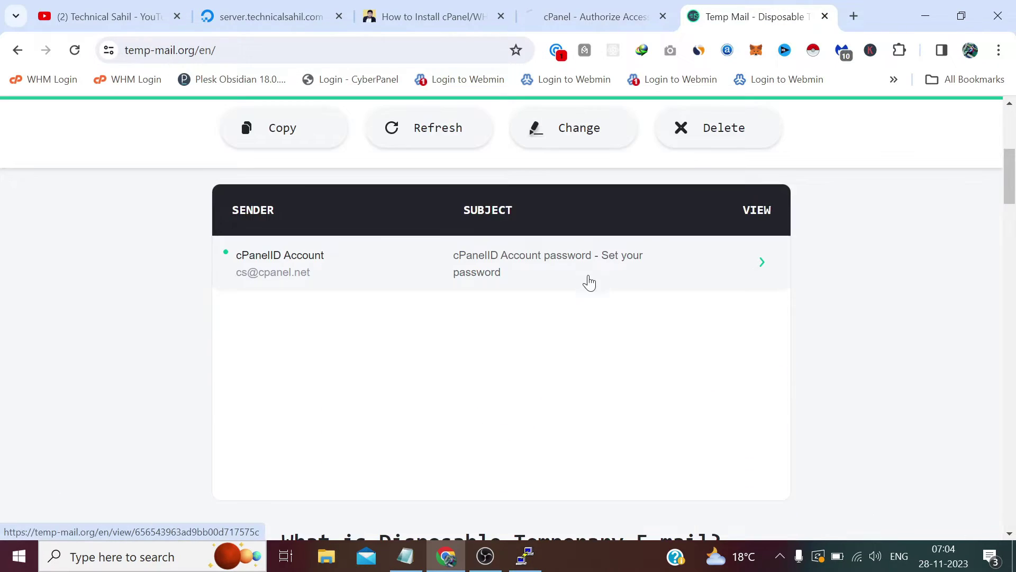
pyautogui.click(500, 262)
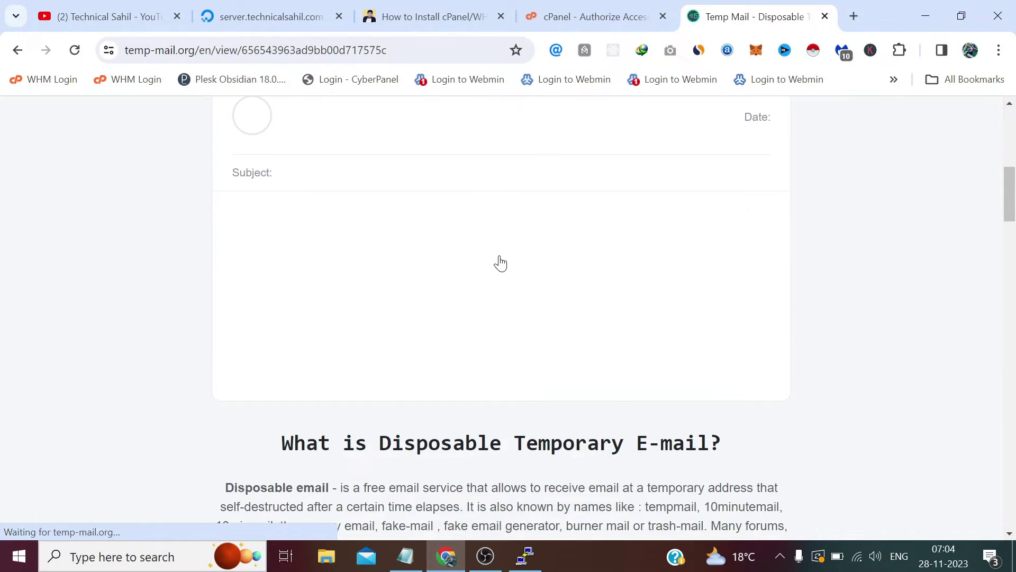
pyautogui.scroll(-3, 499, 261)
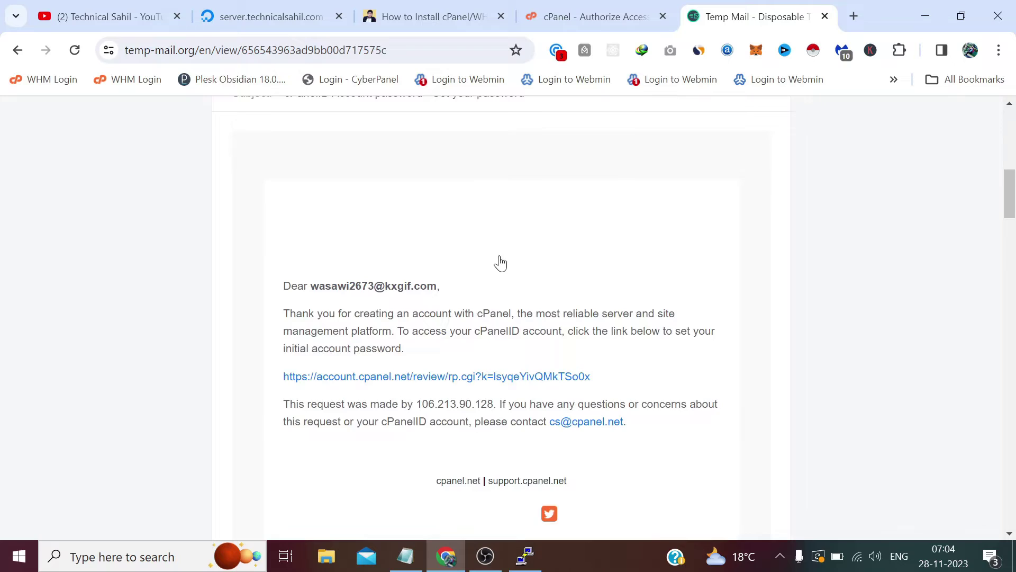
pyautogui.click(433, 348)
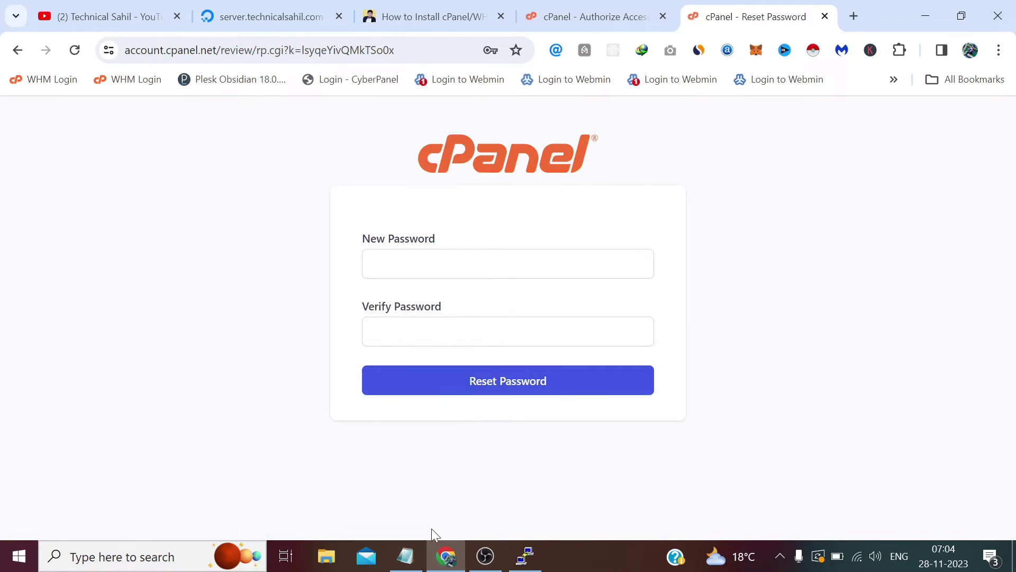
# Copy the saved password from Notepad and paste it into the New Password field
pyautogui.click(405, 554)
pyautogui.rightClick(583, 216)
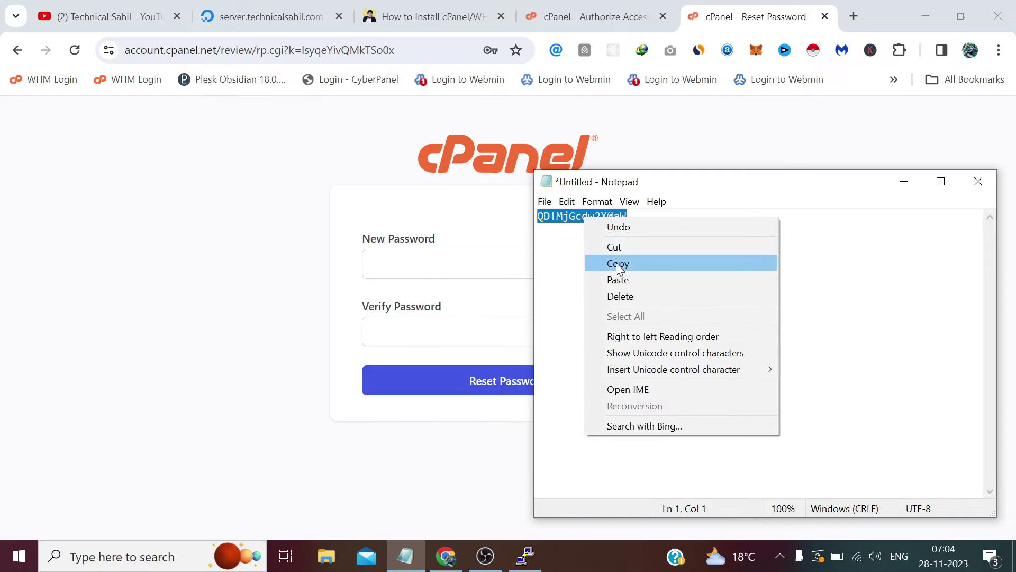
pyautogui.click(618, 263)
pyautogui.click(468, 263)
pyautogui.rightClick(471, 263)
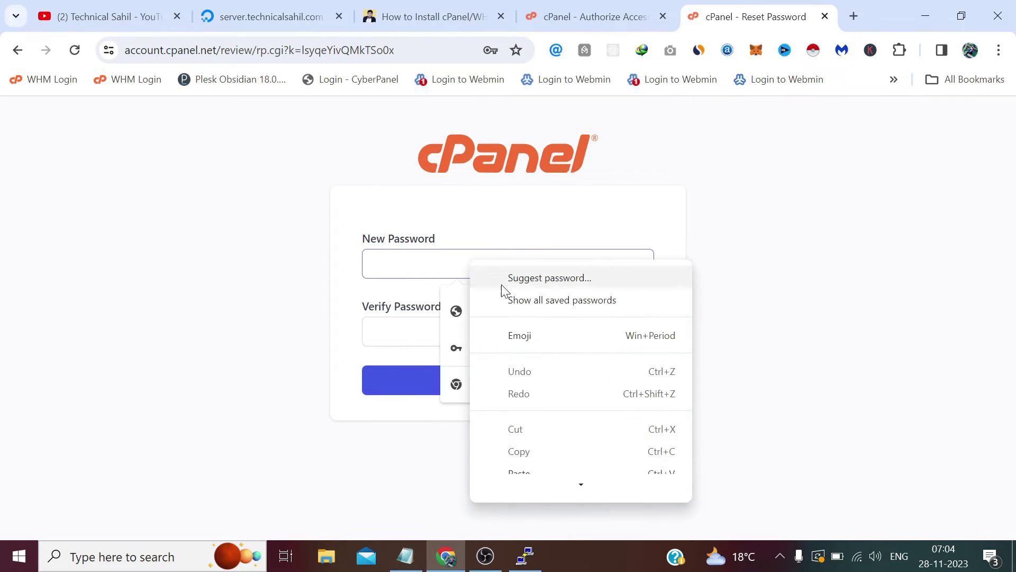
pyautogui.scroll(-3, 630, 461)
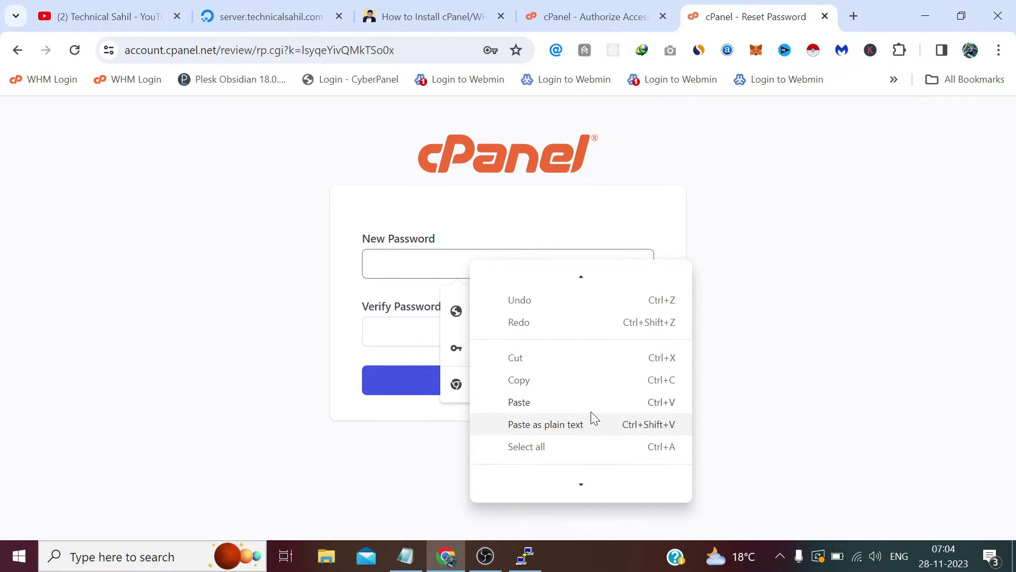
pyautogui.click(654, 403)
# Paste the same password into Verify Password, submit the reset, and return to Authorize Access
pyautogui.click(634, 326)
pyautogui.rightClick(634, 326)
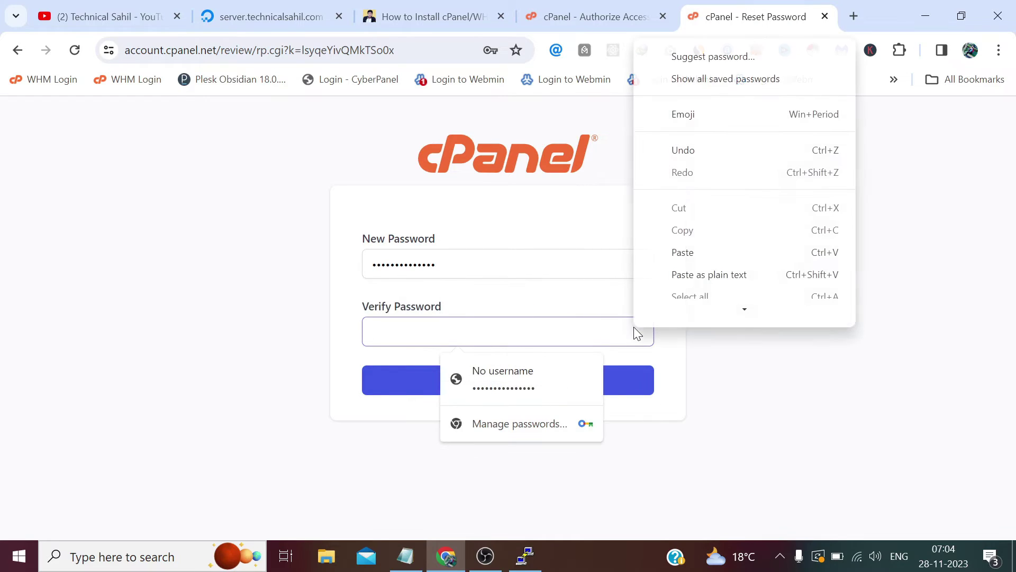
pyautogui.scroll(1, 687, 203)
pyautogui.scroll(-1, 688, 206)
pyautogui.click(717, 252)
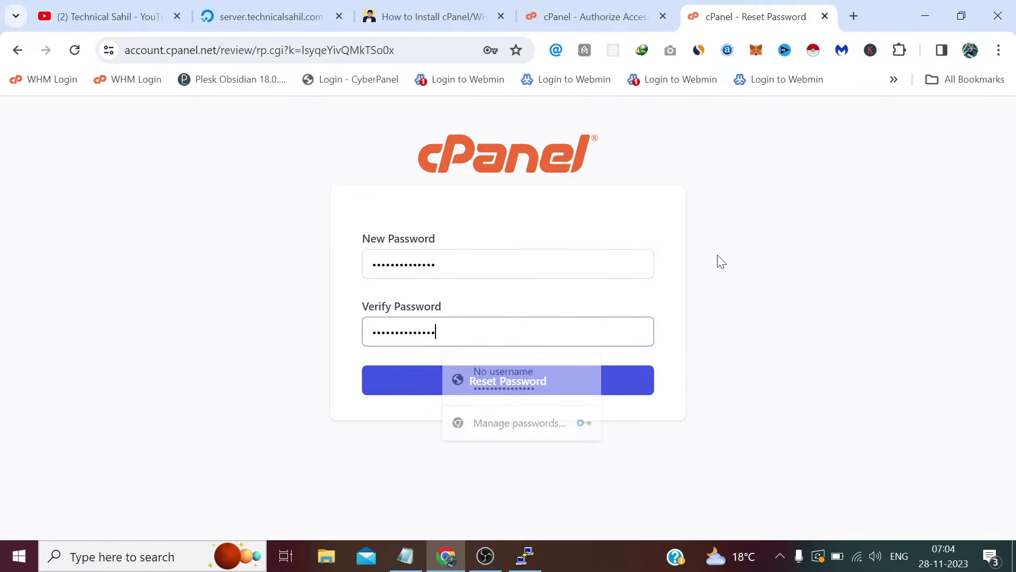
pyautogui.click(568, 393)
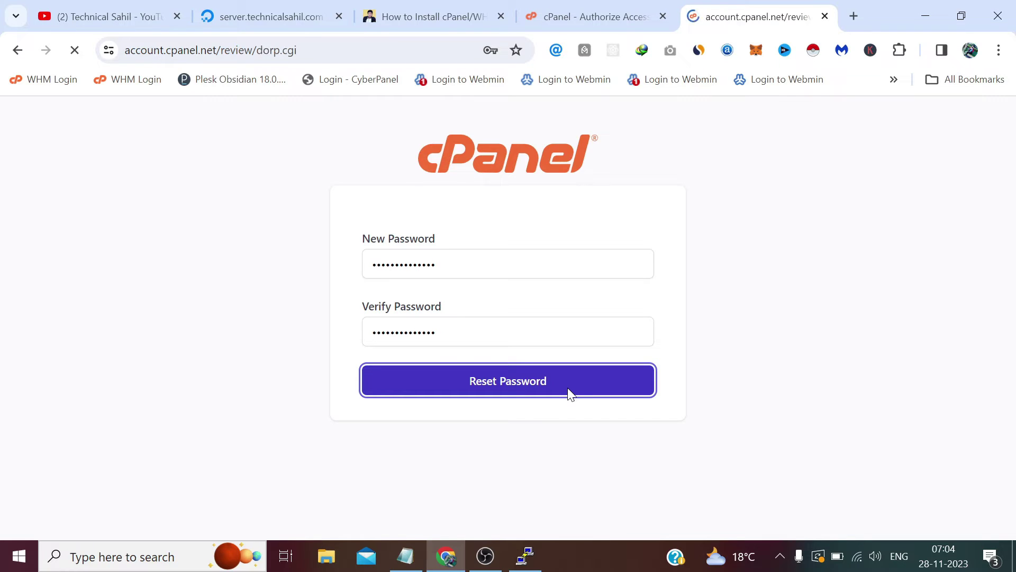
pyautogui.click(597, 8)
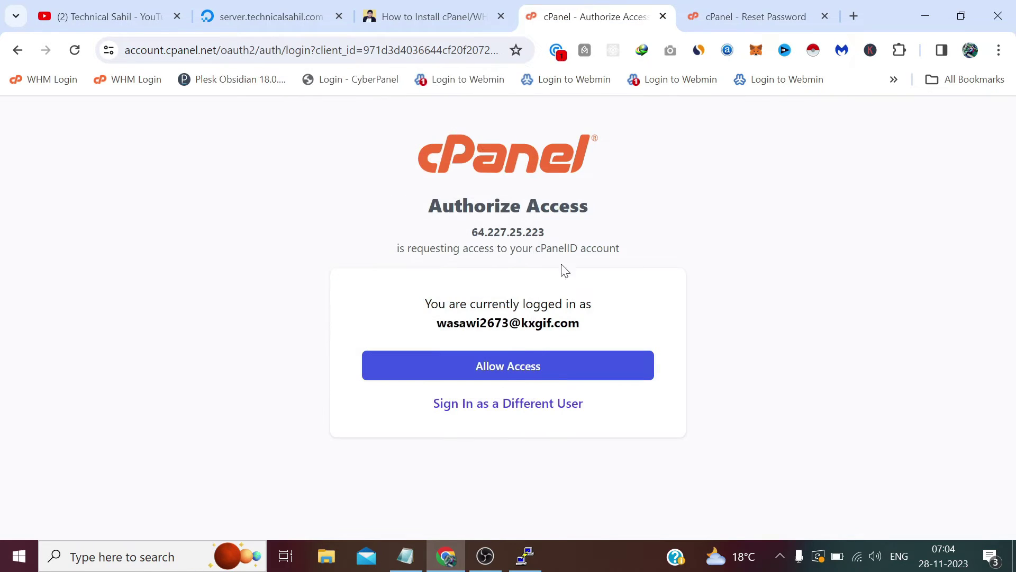
# Allow the server 64.227.25.223 access to the cPanelID account on the Authorize Access page
pyautogui.click(502, 372)
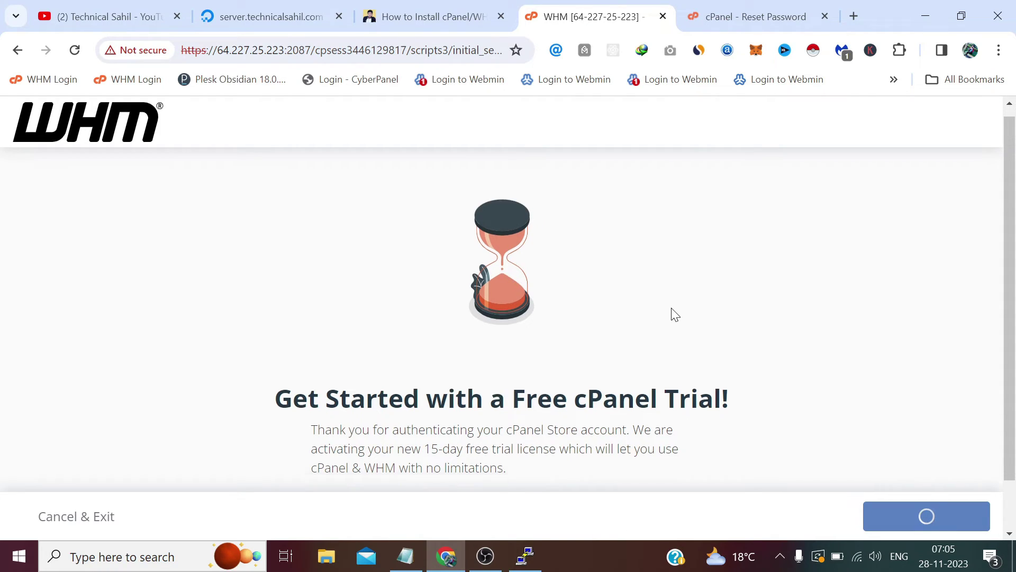
# Scroll to WHM's contact email field, glance at the Reset Password confirmation, and return to WHM
pyautogui.scroll(-1, 672, 314)
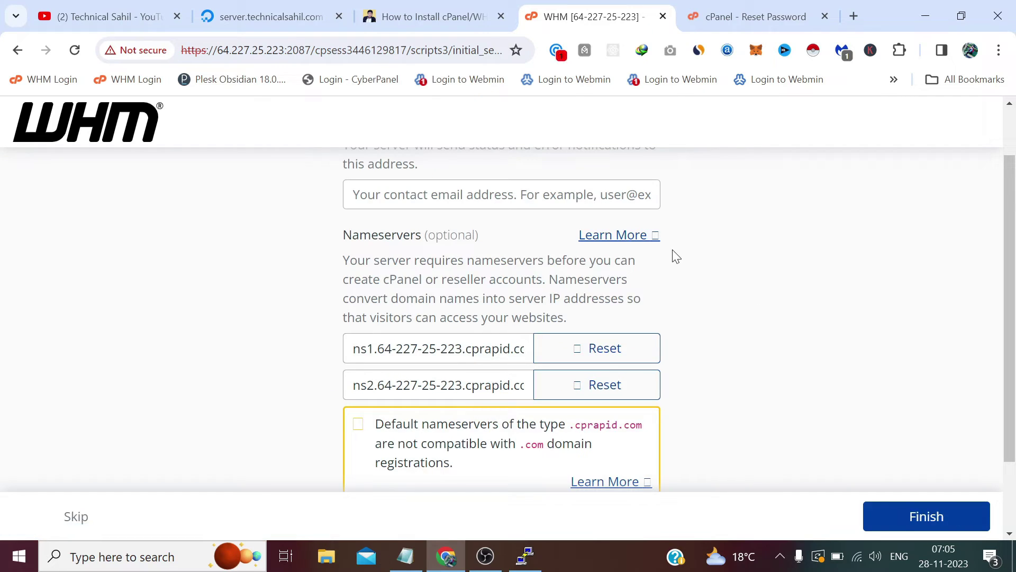
pyautogui.rightClick(420, 199)
pyautogui.click(293, 203)
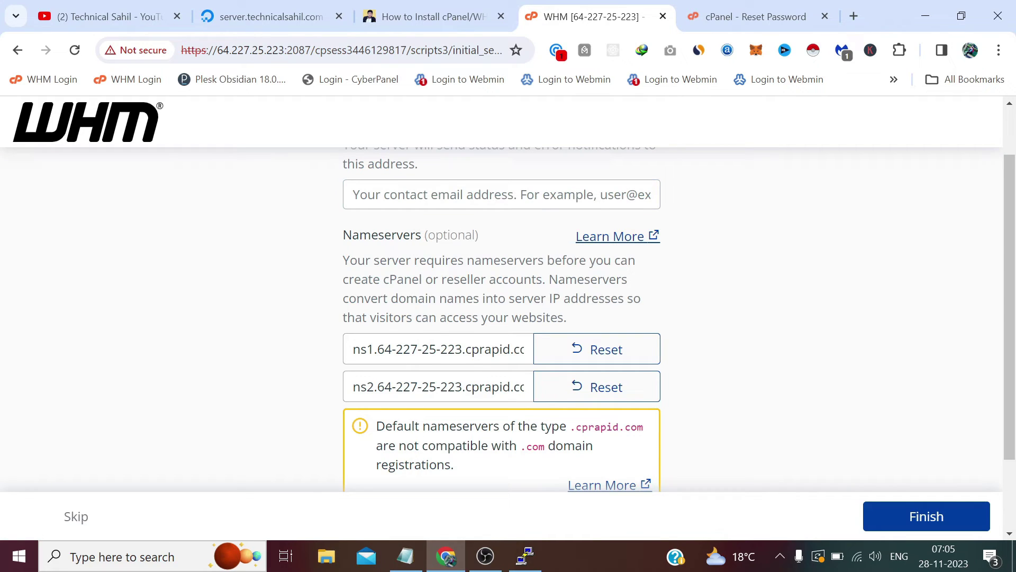
pyautogui.click(353, 194)
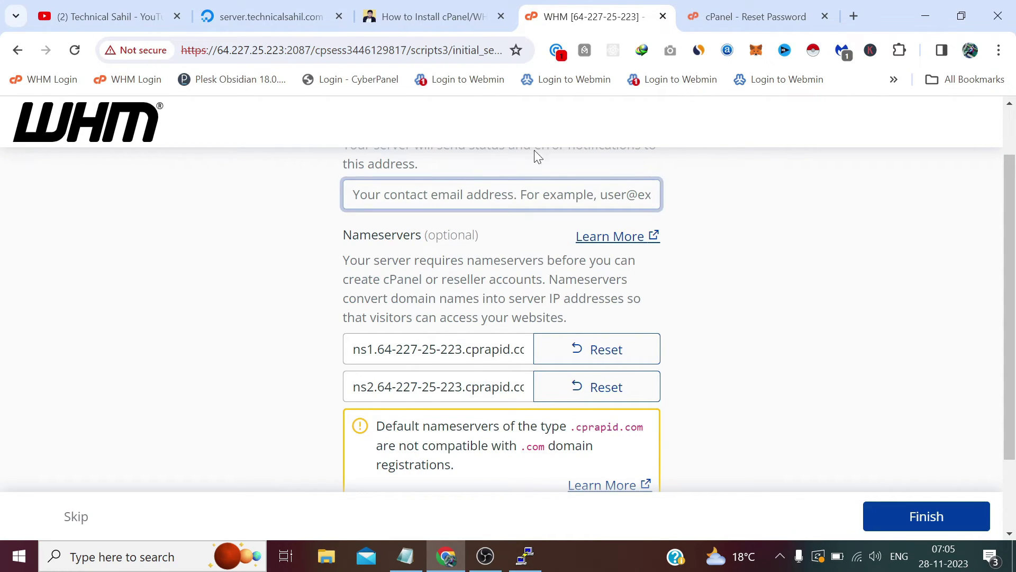
pyautogui.click(708, 12)
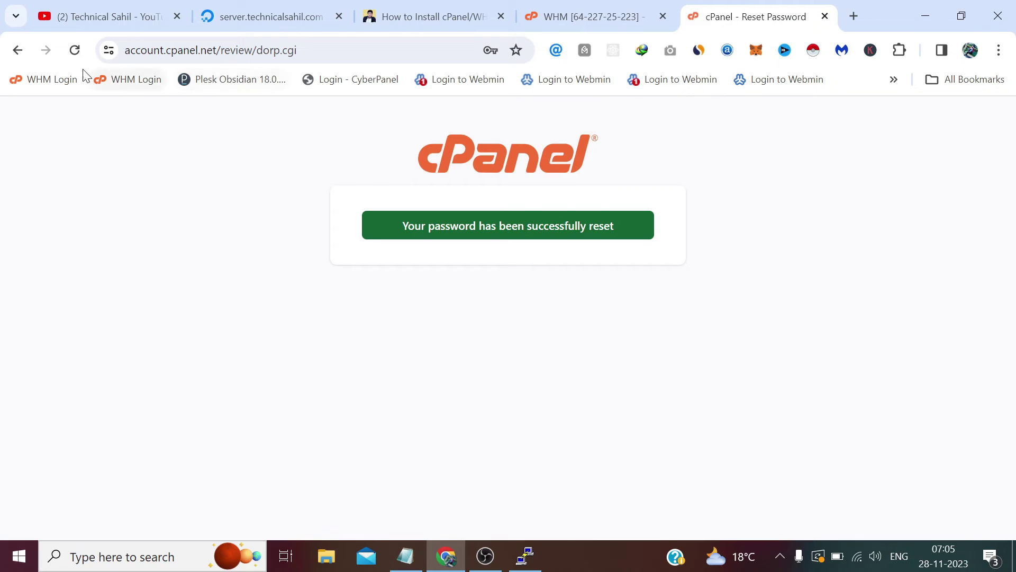
pyautogui.click(594, 13)
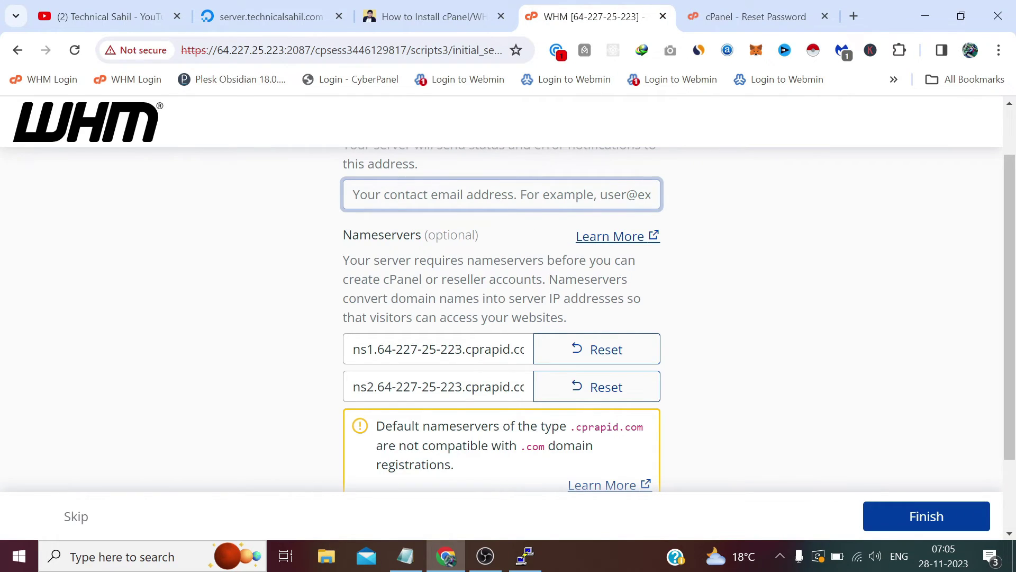
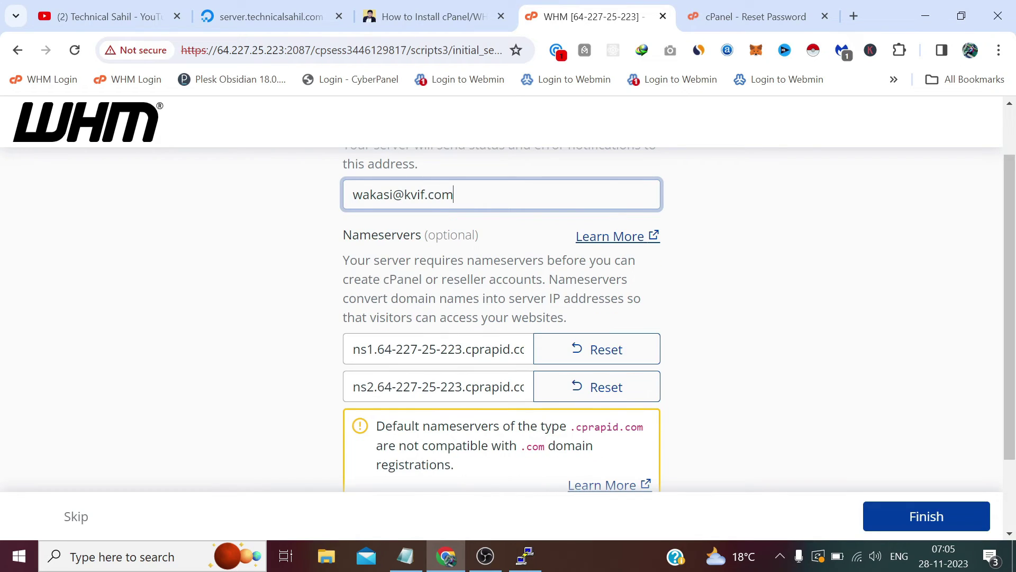
# Enter the contact email address in the WHM setup form
pyautogui.click(841, 336)
pyautogui.scroll(-2, 762, 327)
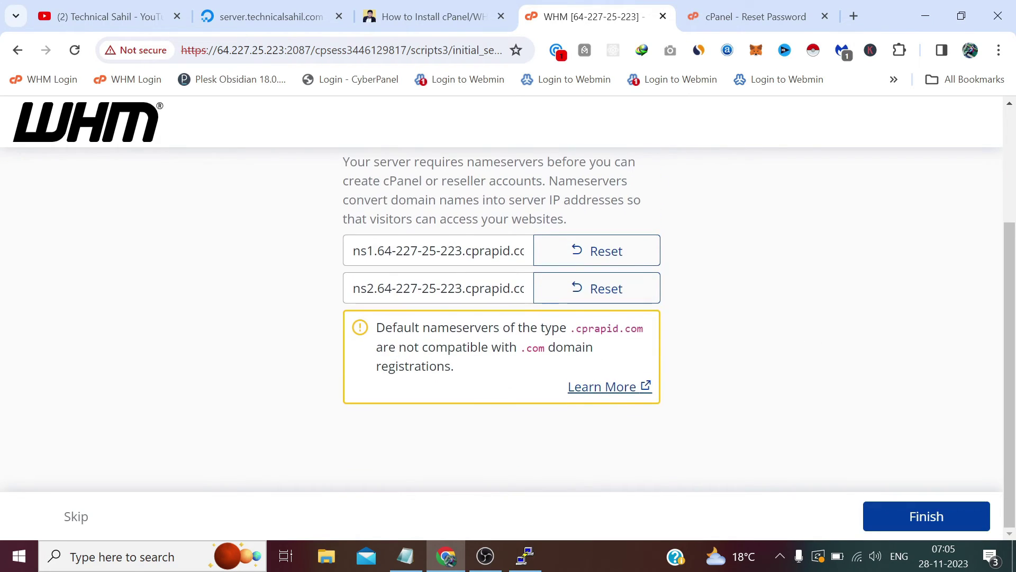
# Replace cprapid.com with technicalsahil.com in both ns1 and ns2 nameservers, then finish setup
pyautogui.moveTo(381, 252); pyautogui.dragTo(544, 261)
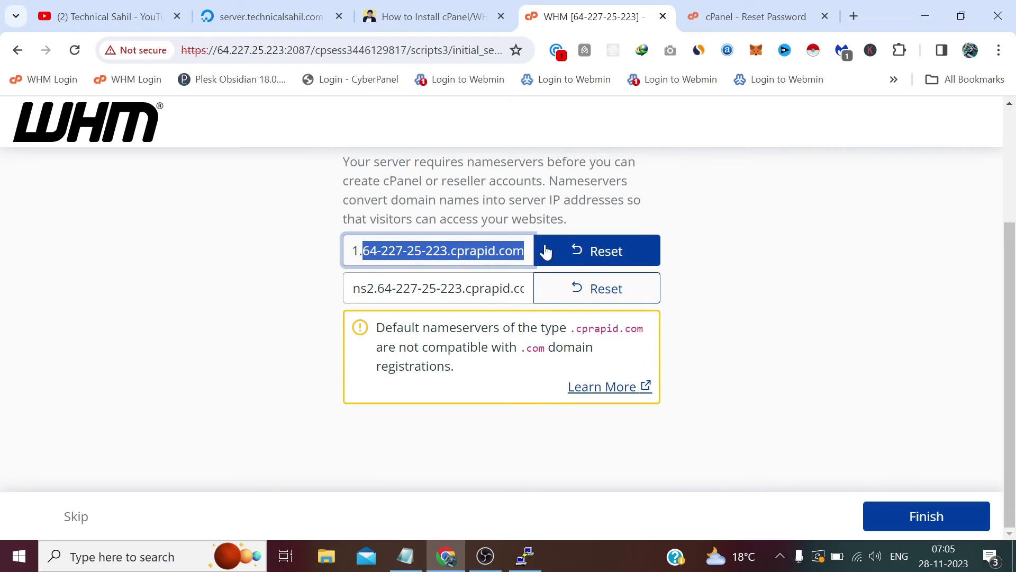
pyautogui.write('tech')
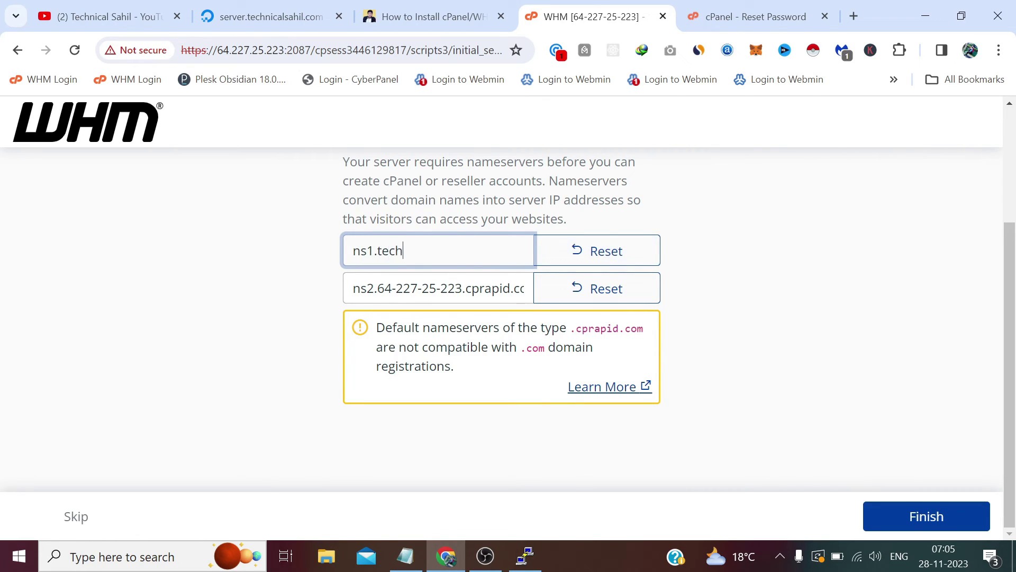
pyautogui.write('nicalsahil.com')
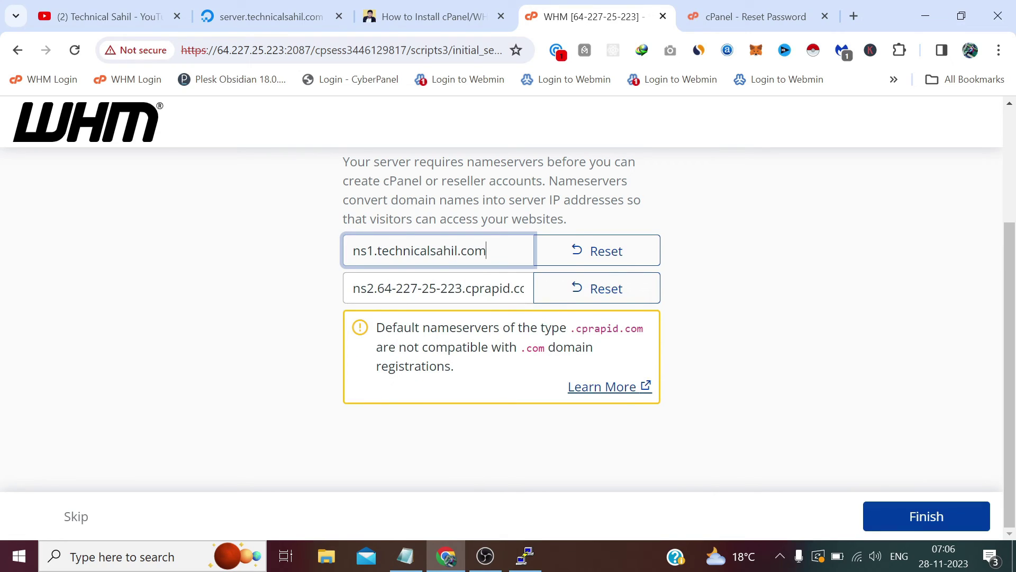
pyautogui.hotkey('shift', 'Left')
pyautogui.hotkey('shift', 'Left')
pyautogui.hotkey('shift', 'Left')
pyautogui.hotkey('shift', 'Left')
pyautogui.hotkey('shift', 'Left')
pyautogui.hotkey('shift', 'Left')
pyautogui.hotkey('shift', 'Left')
pyautogui.hotkey('shift', 'Left')
pyautogui.hotkey('shift', 'Left')
pyautogui.hotkey('shift', 'Left')
pyautogui.hotkey('shift', 'Left')
pyautogui.hotkey('shift', 'Left')
pyautogui.hotkey('shift', 'Left')
pyautogui.hotkey('shift', 'Left')
pyautogui.hotkey('shift', 'Left')
pyautogui.hotkey('shift', 'Left')
pyautogui.hotkey('shift', 'Left')
pyautogui.hotkey('shift', 'Left')
pyautogui.hotkey('shift', 'Right')
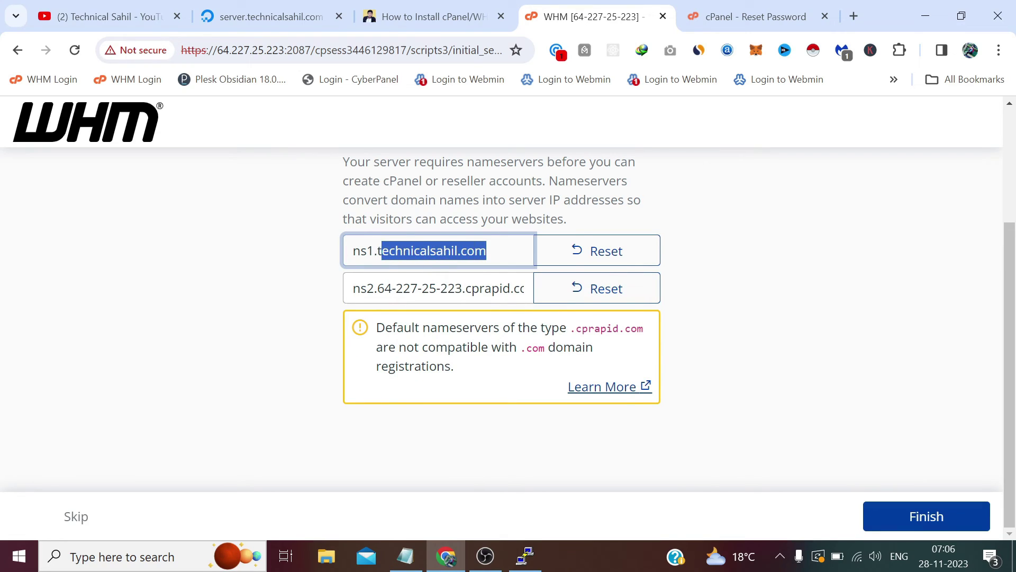
pyautogui.hotkey('shift', 'Left')
pyautogui.rightClick(381, 251)
pyautogui.click(422, 323)
pyautogui.moveTo(376, 287); pyautogui.dragTo(545, 288)
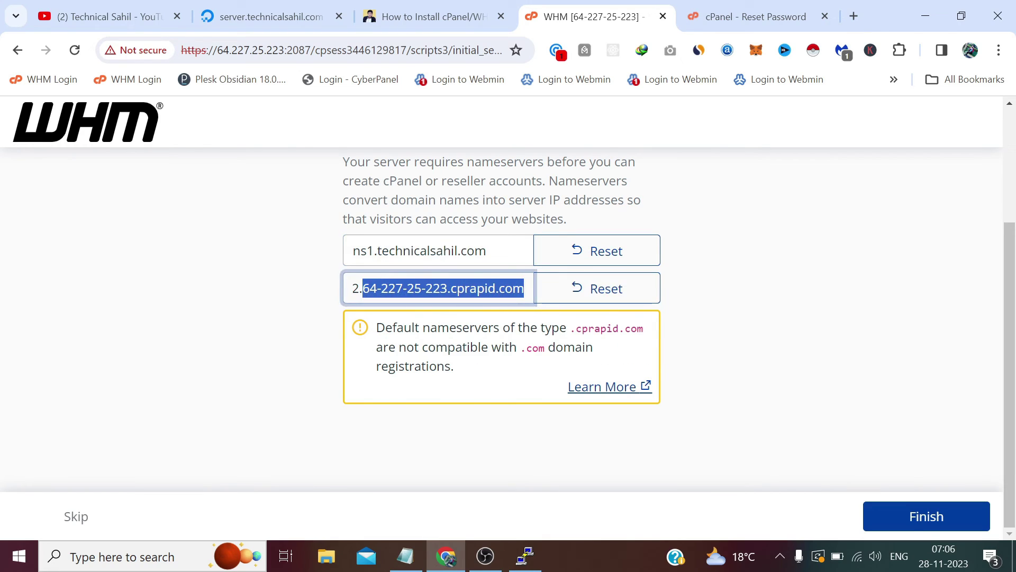
pyautogui.hotkey('ctrl', 'v')
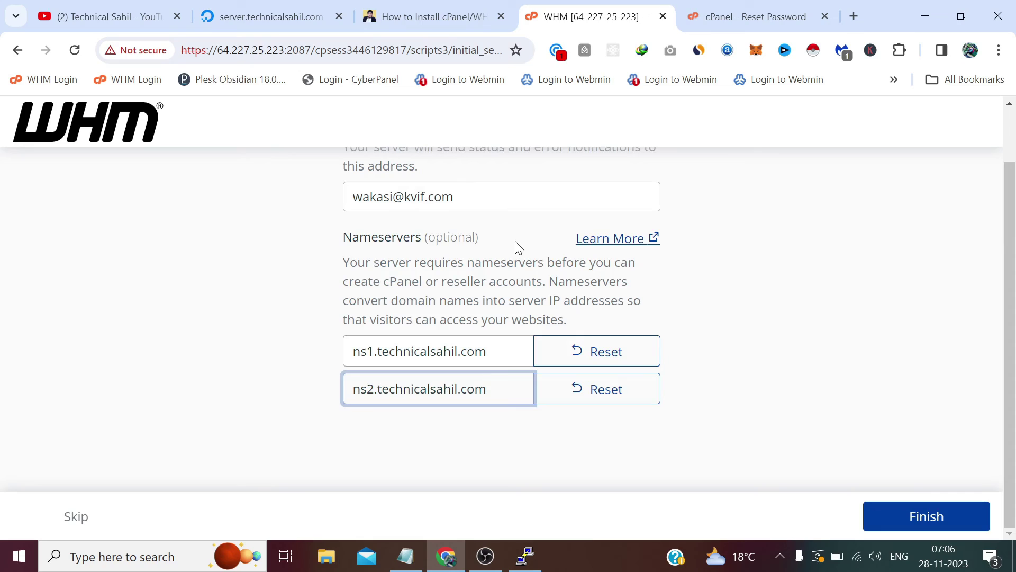
pyautogui.click(948, 517)
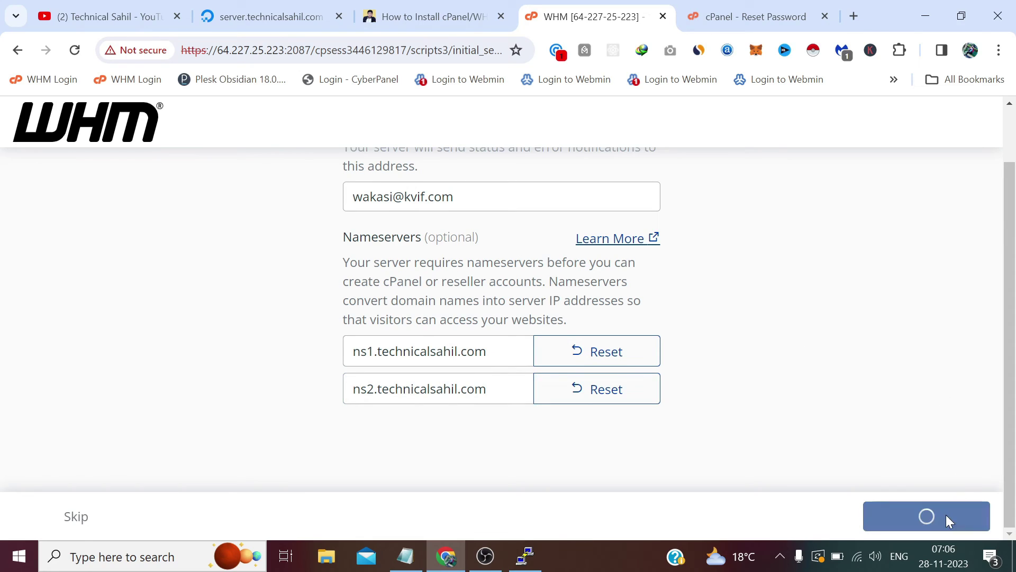